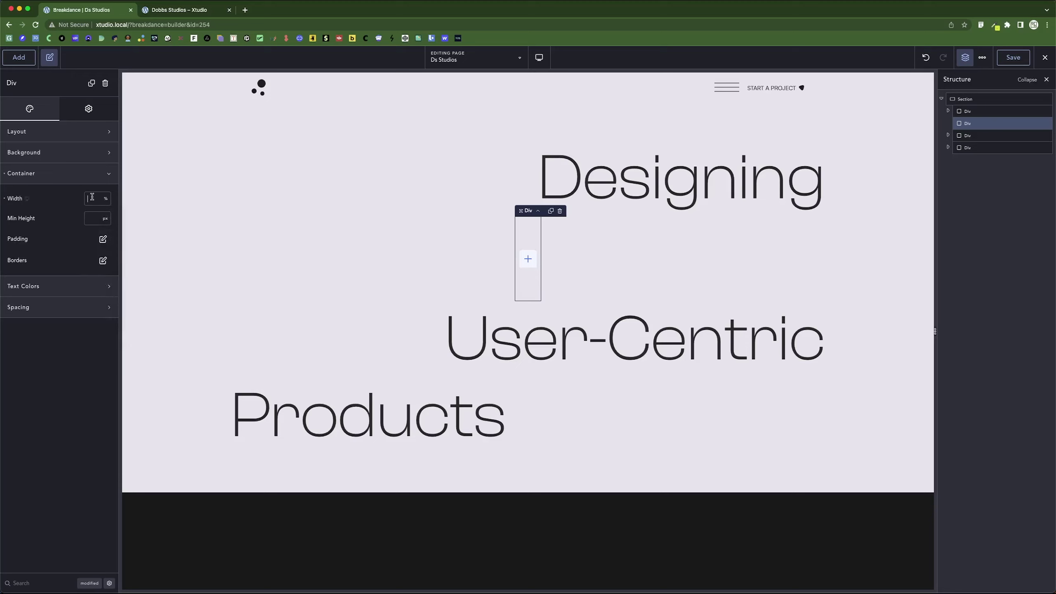
Set the empty div below the Designing heading to 100% width with a Dobbs Black background color.
type("100")
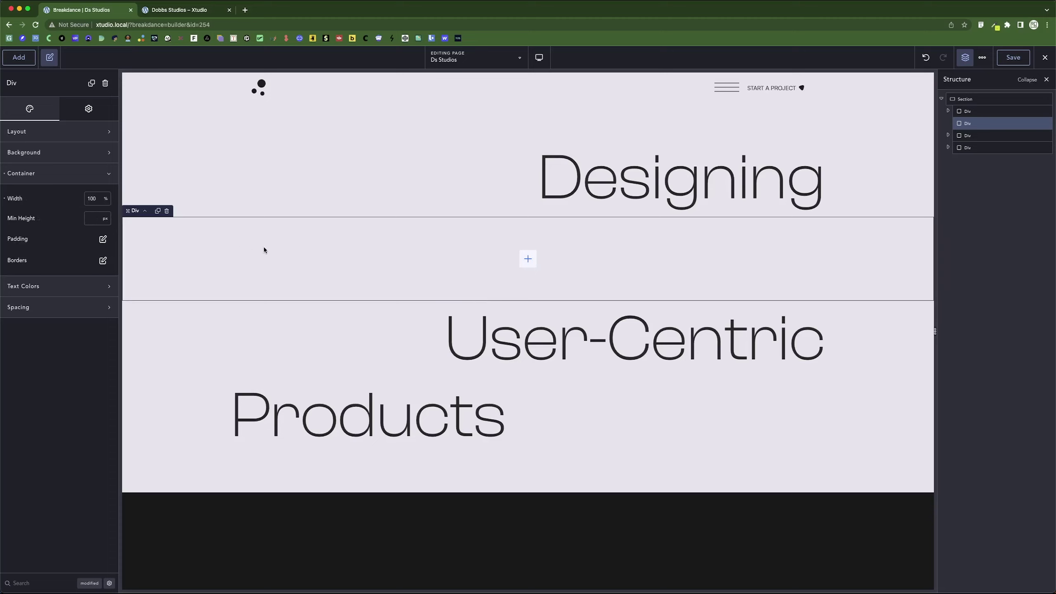
left_click(30, 157)
left_click(104, 178)
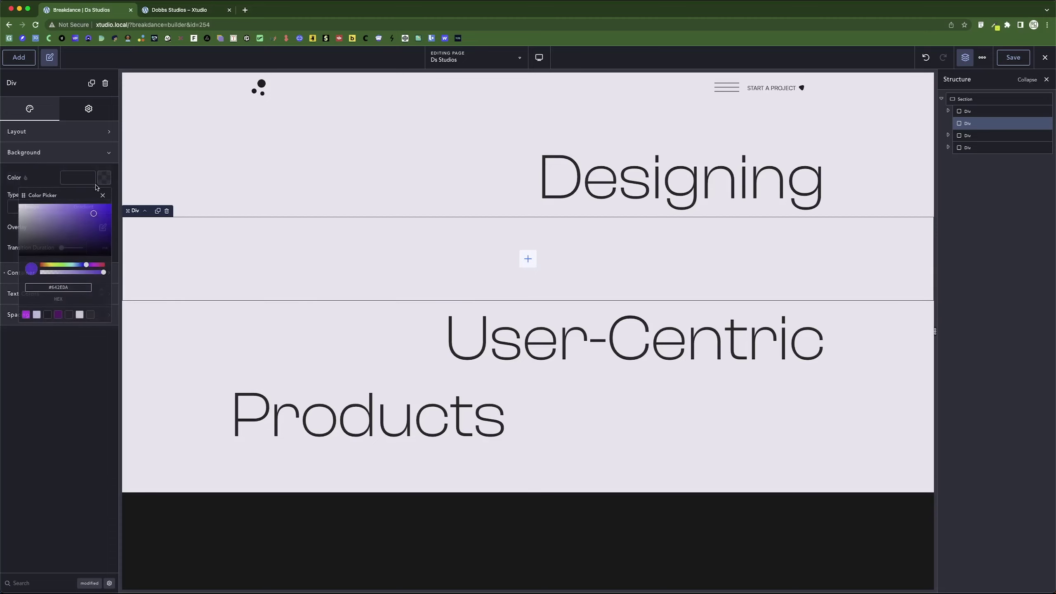
left_click(90, 314)
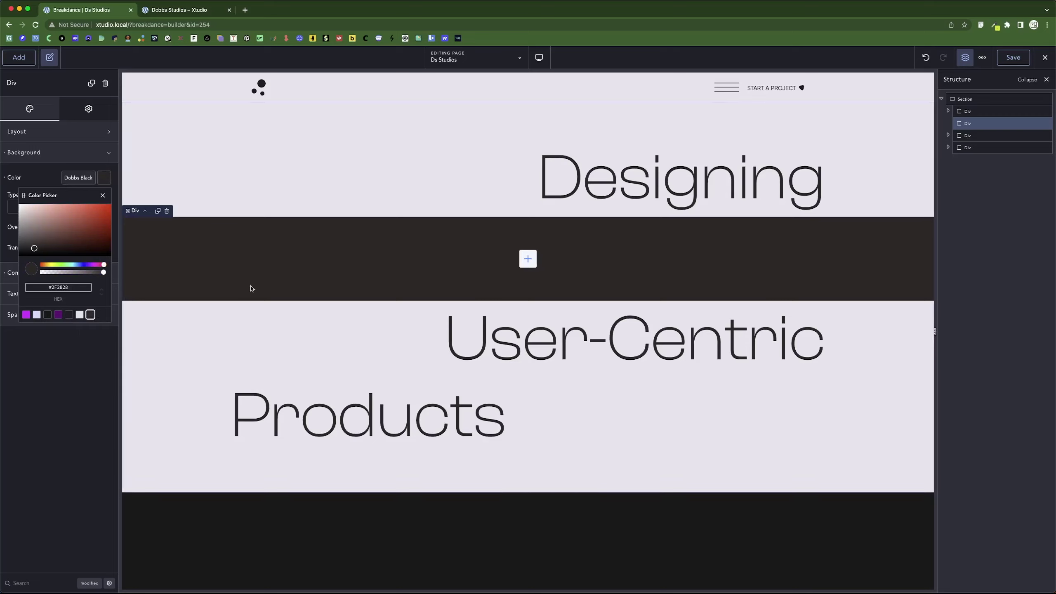
left_click(152, 340)
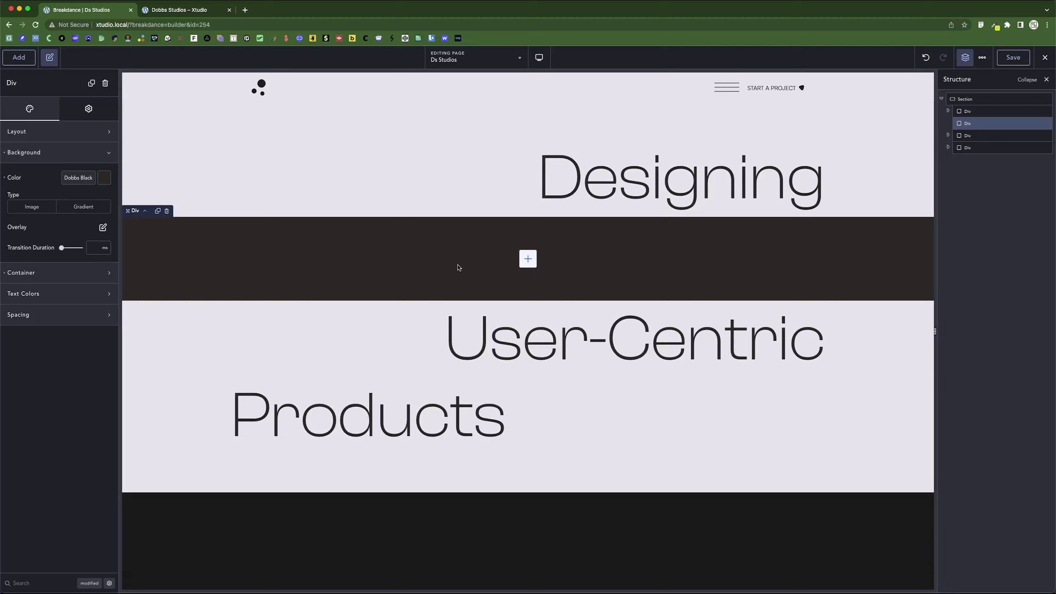
left_click(52, 156)
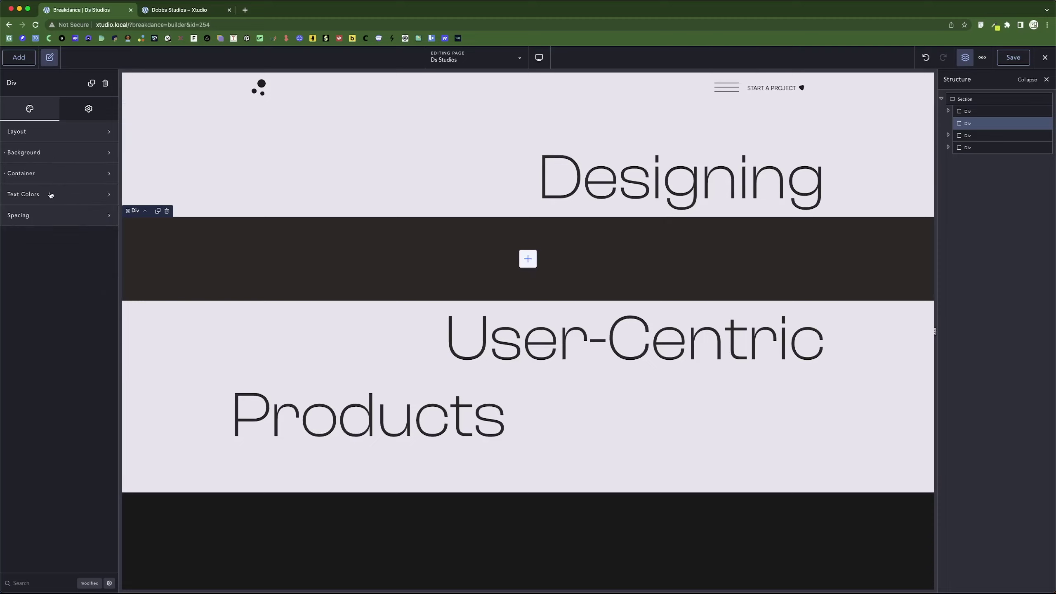
left_click(43, 216)
left_click(61, 217)
left_click(109, 172)
left_click(103, 239)
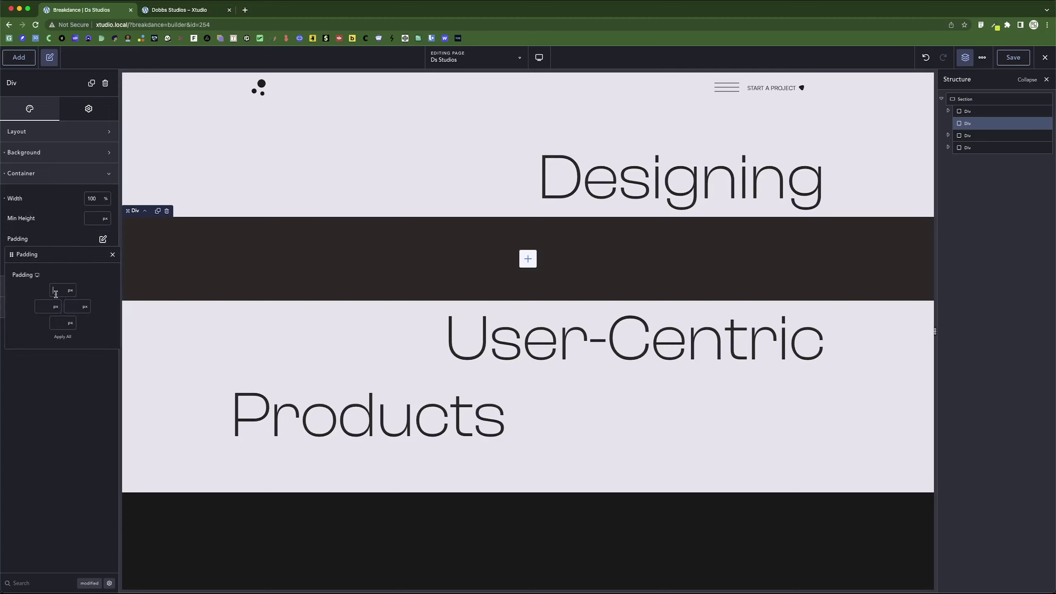
left_click(66, 338)
key("Escape")
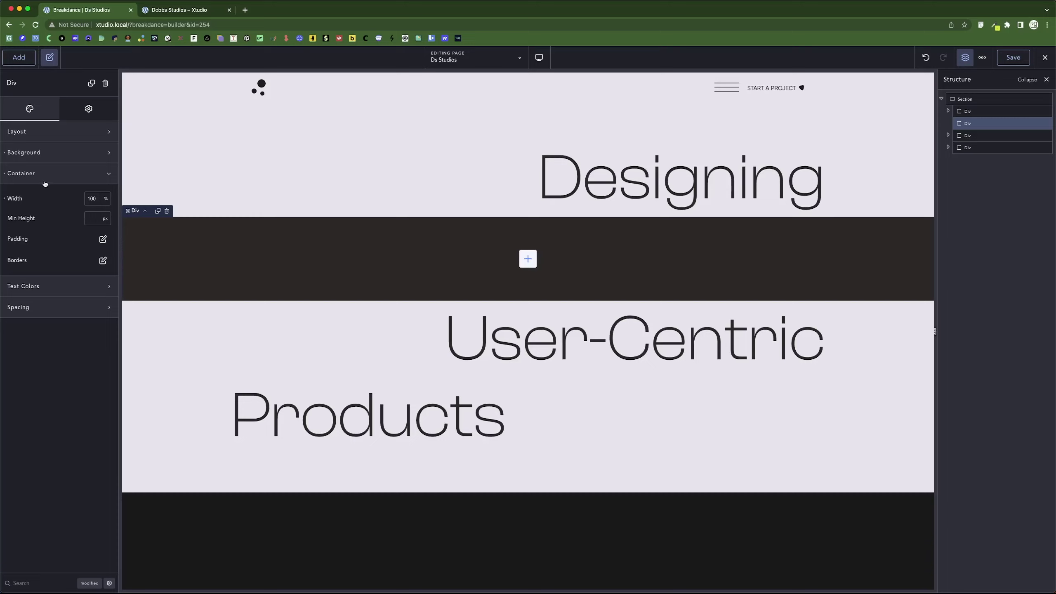
left_click(45, 174)
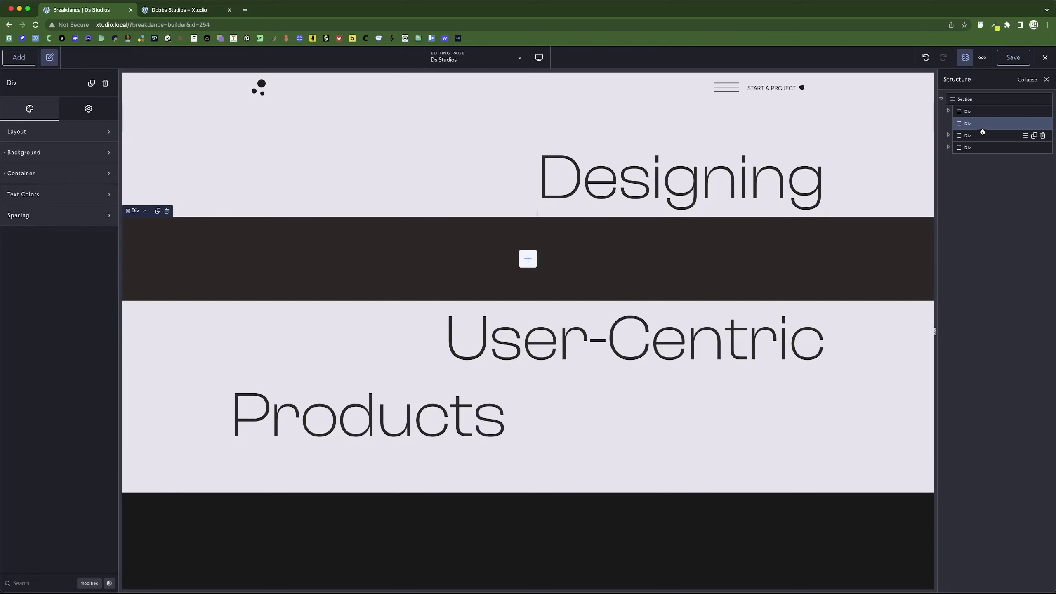
Duplicate the black divider div and move the copy between the User-Centric and Products headings.
left_click(1034, 126)
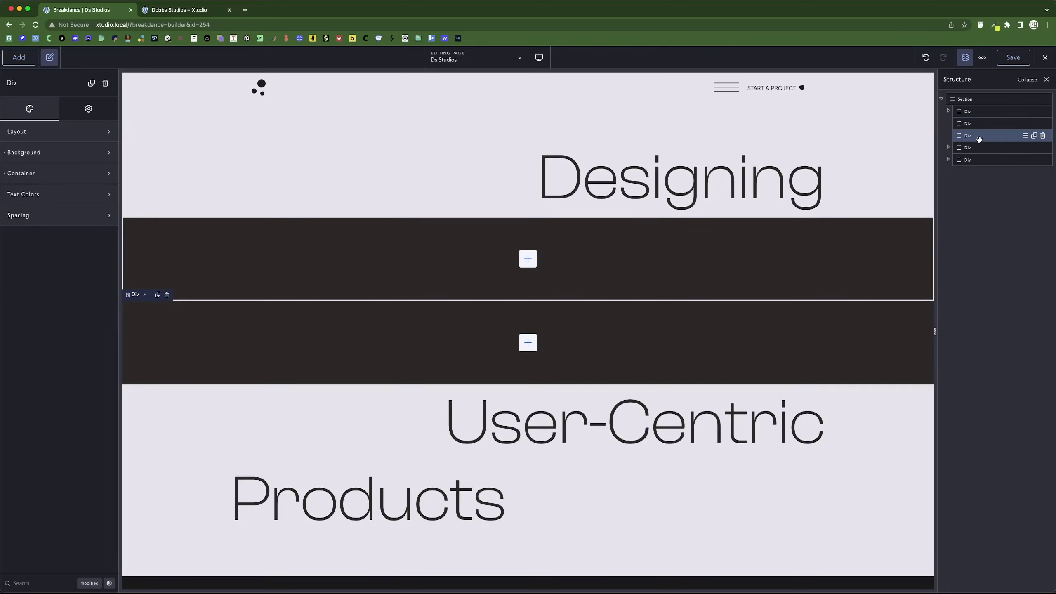
left_click_drag(980, 137, 981, 156)
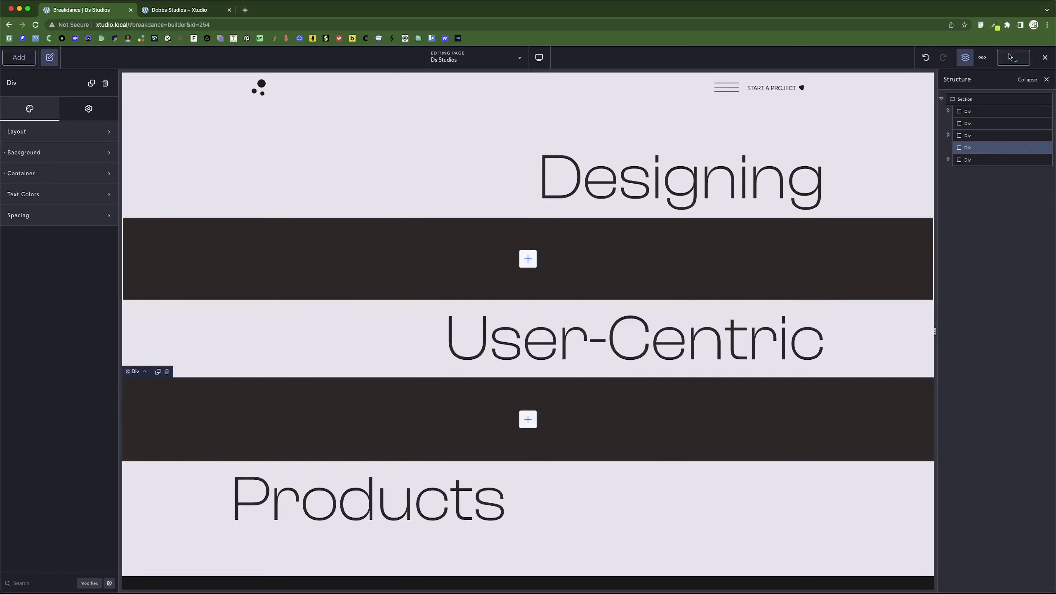
Switch to Figma to compare the divider lines in the Dobbs Studio hero design, and return to the page builder.
key("super+Tab")
key("super+Tab")
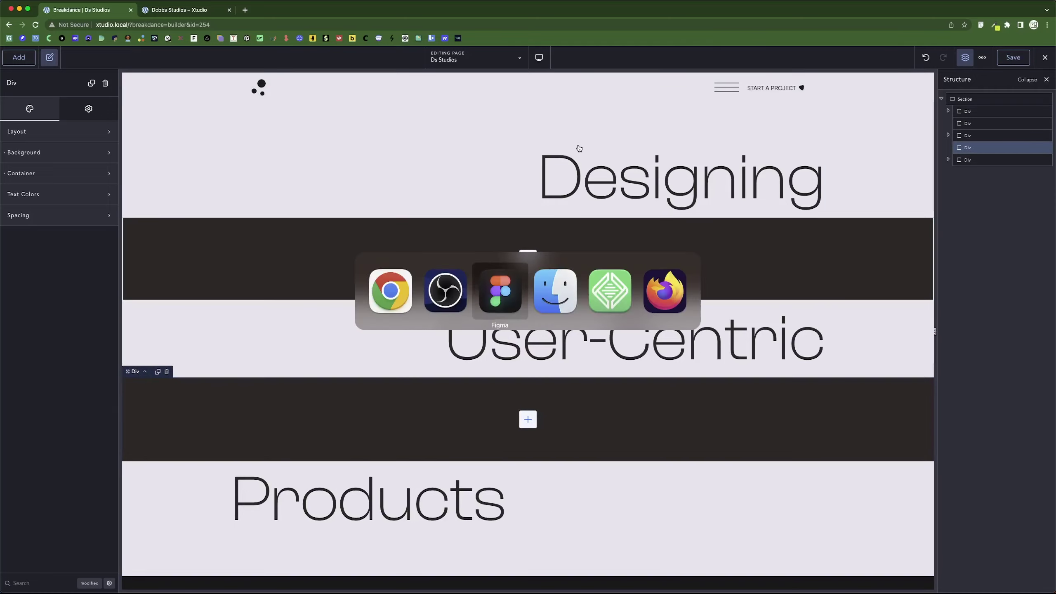
left_click(297, 269)
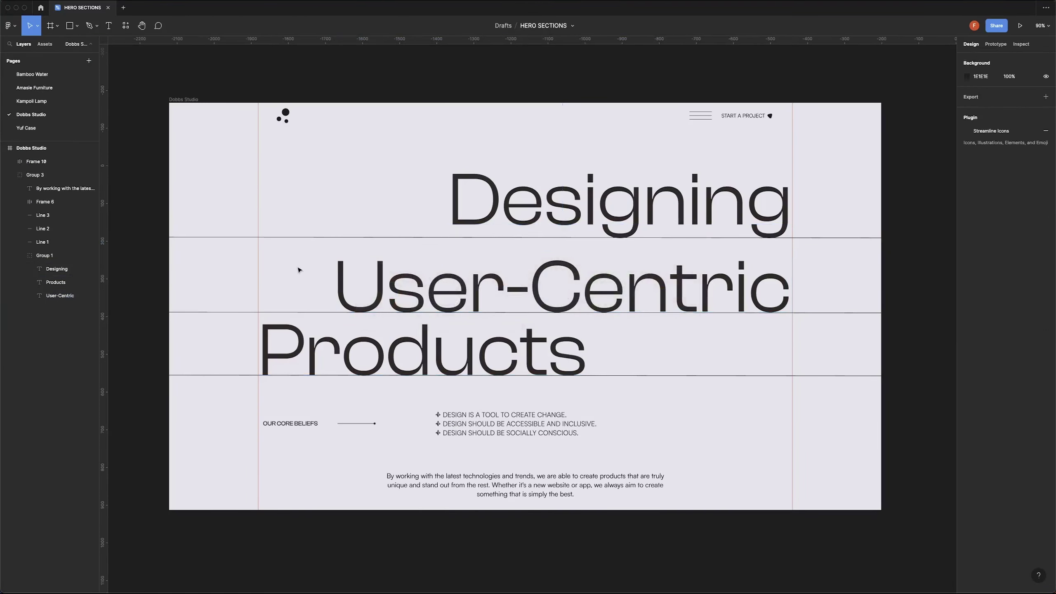
key("super+Tab")
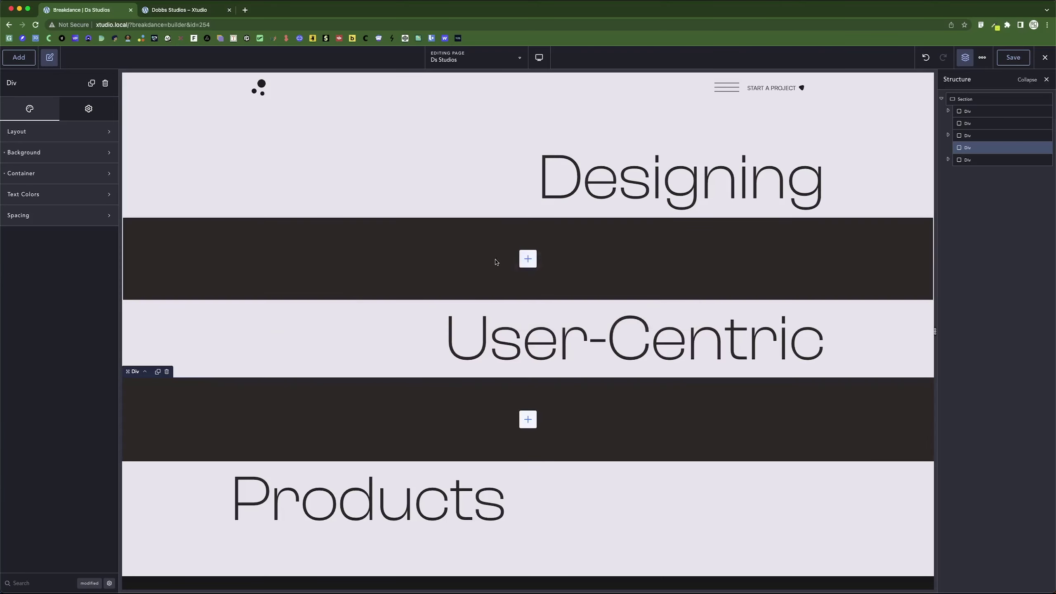
Open the Ds Studios page on the frontend, save the page in the builder and reload the frontend view.
mouse_move(1044, 58)
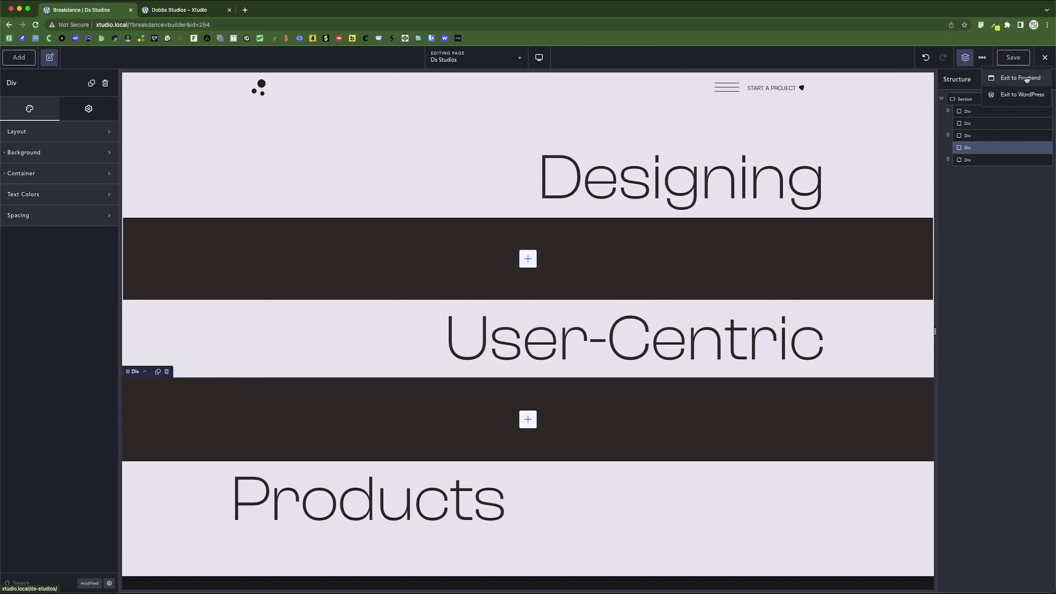
left_click(1026, 80)
left_click(189, 12)
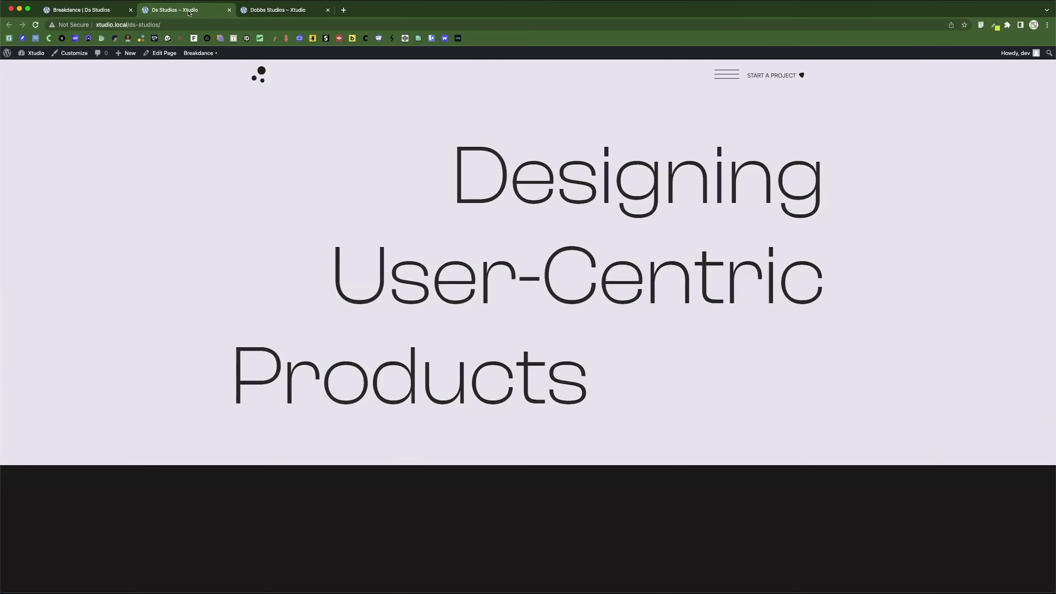
left_click(109, 11)
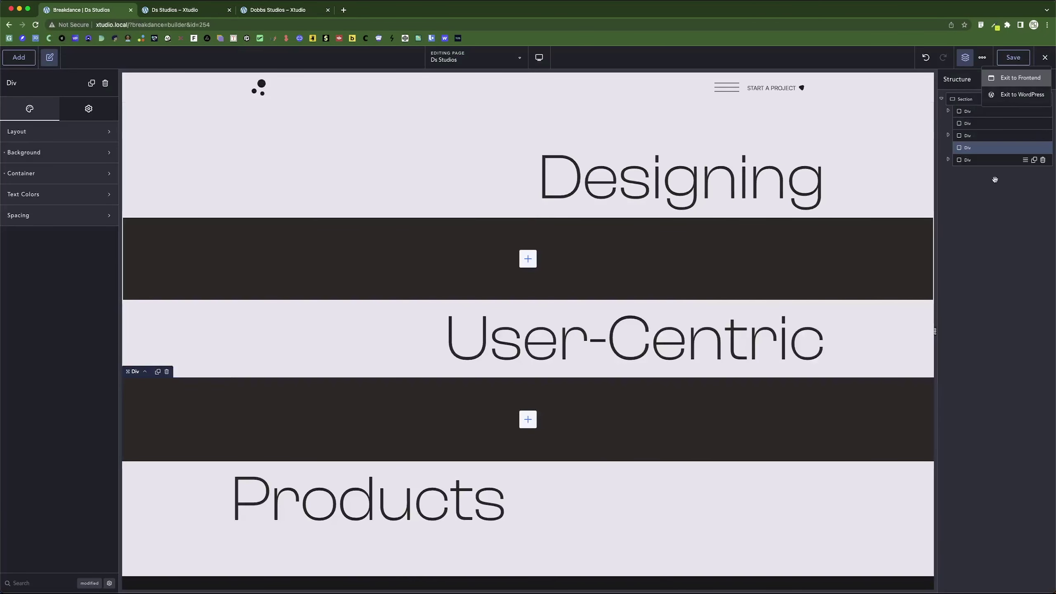
left_click(1010, 57)
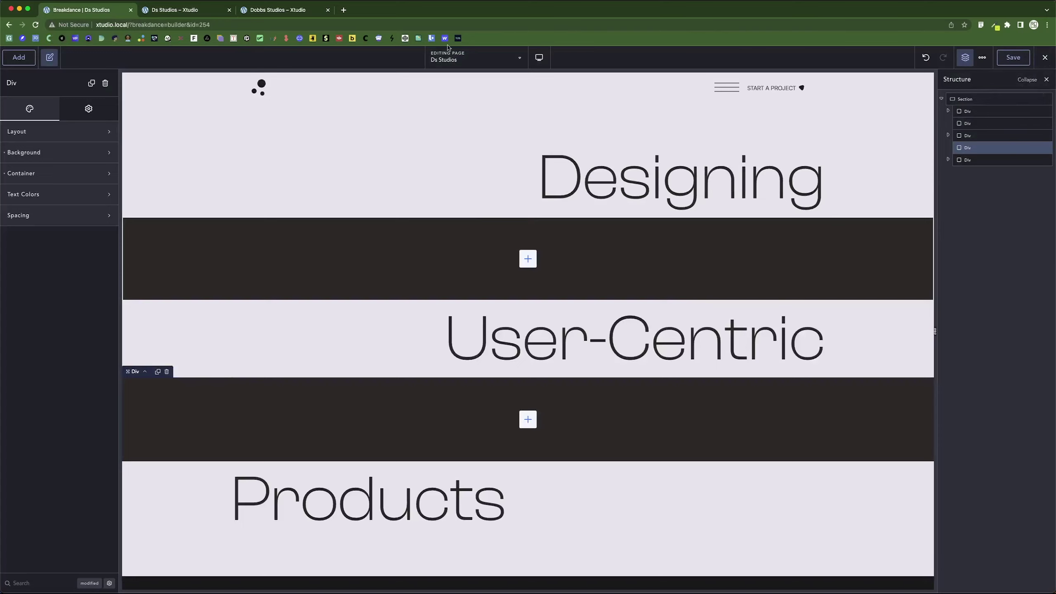
left_click(193, 14)
key("super+r")
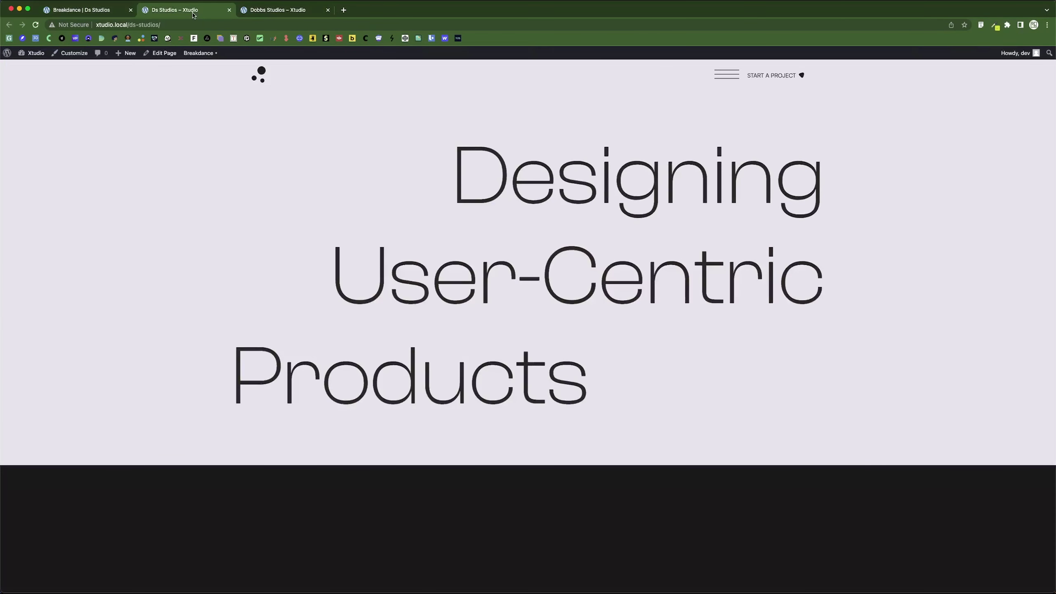
Return to the builder and set the min height of the divider below Designing to 1 px.
left_click(102, 10)
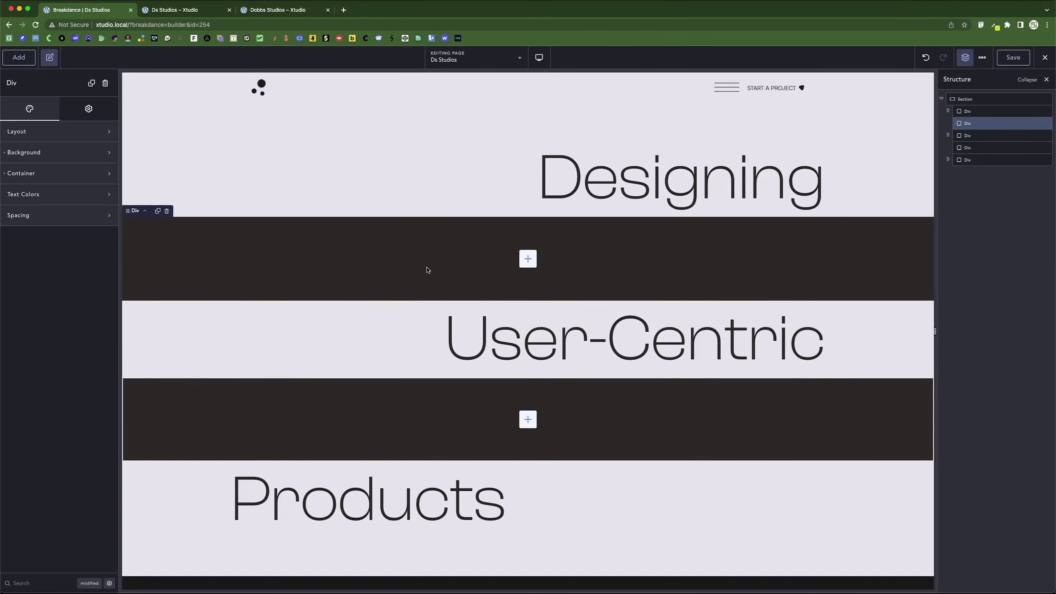
left_click(58, 175)
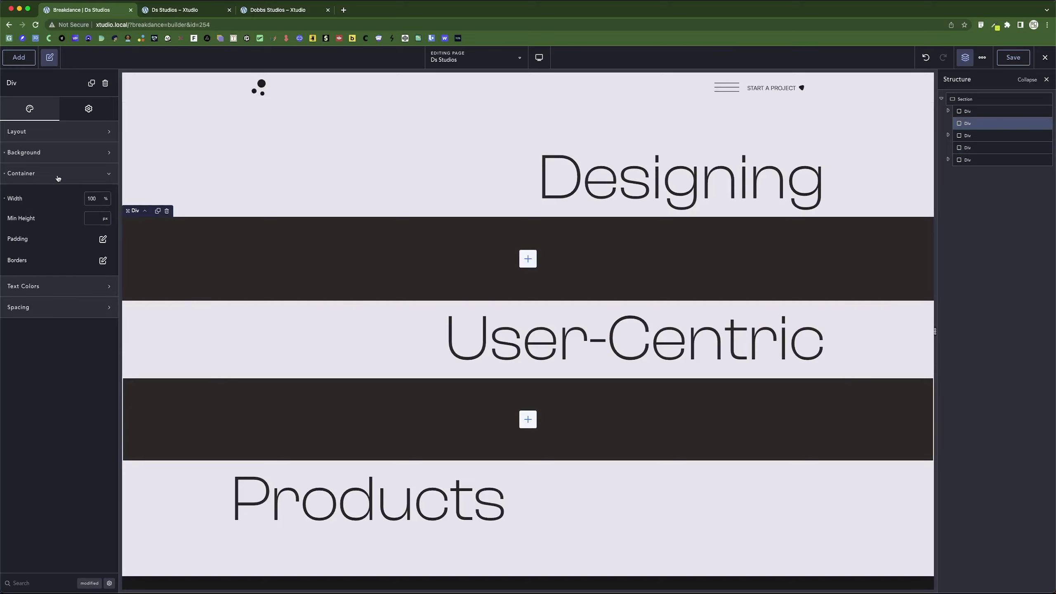
left_click(93, 220)
type("1")
left_click(77, 179)
Set the min height of the divider below User-Centric to 1 px and save the page.
left_click(203, 396)
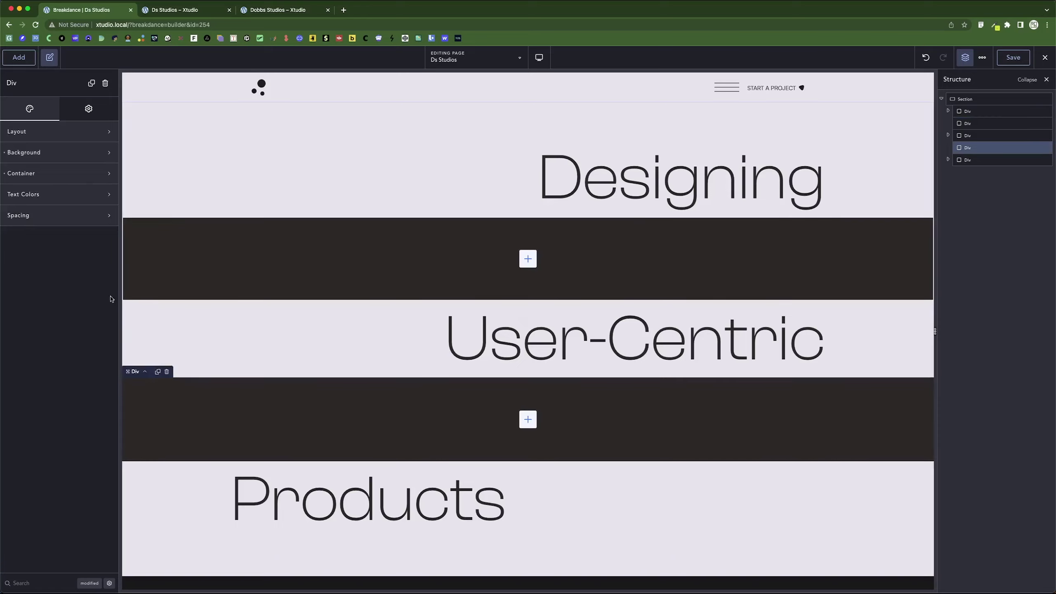
left_click(58, 172)
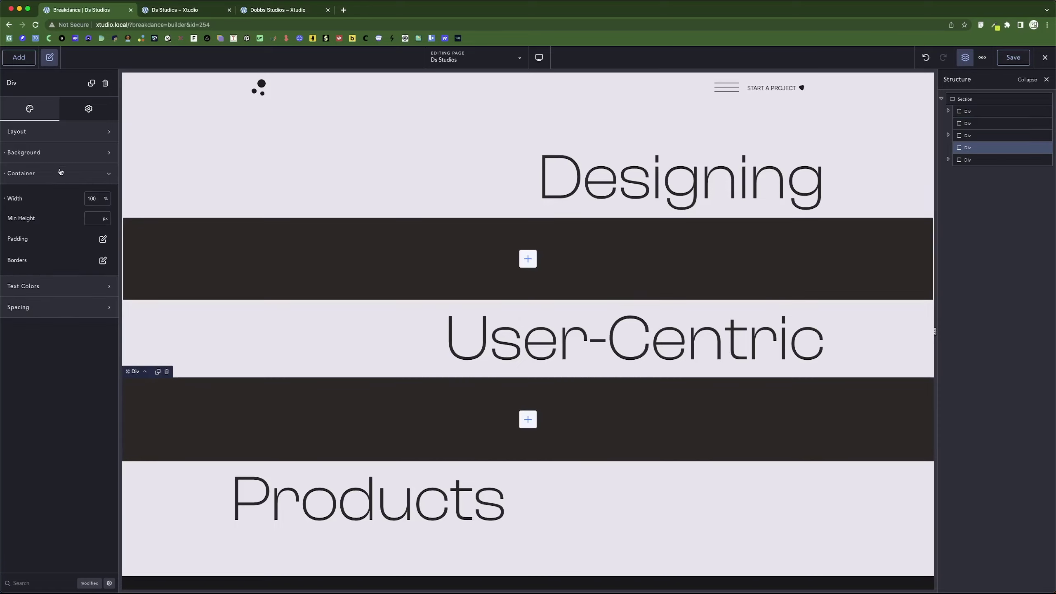
left_click(97, 220)
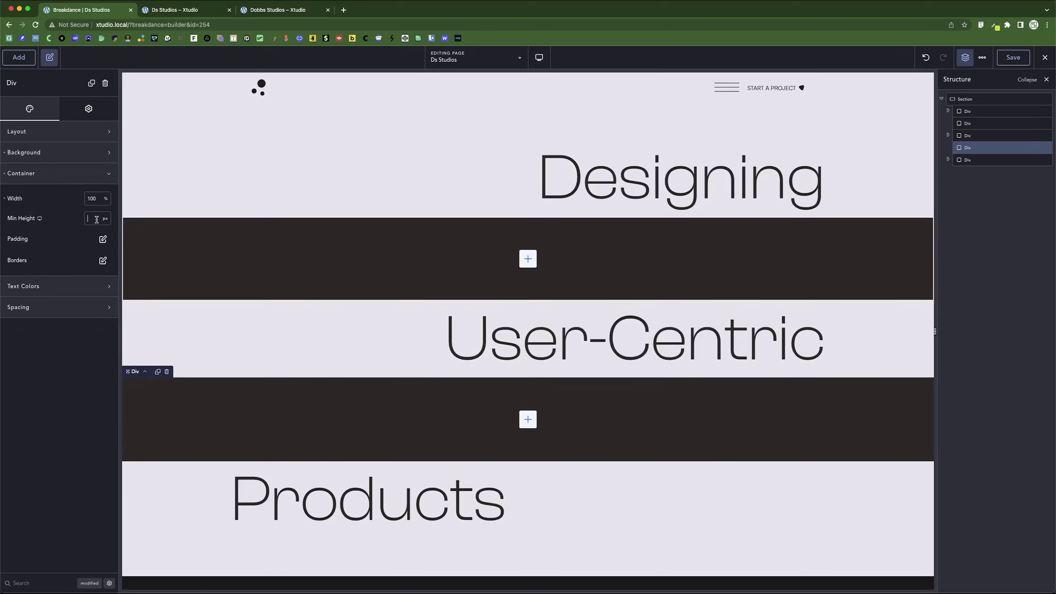
left_click(1006, 63)
Reload the Ds Studios frontend page to check the divider lines, and return to the builder.
left_click(209, 13)
key("super+r")
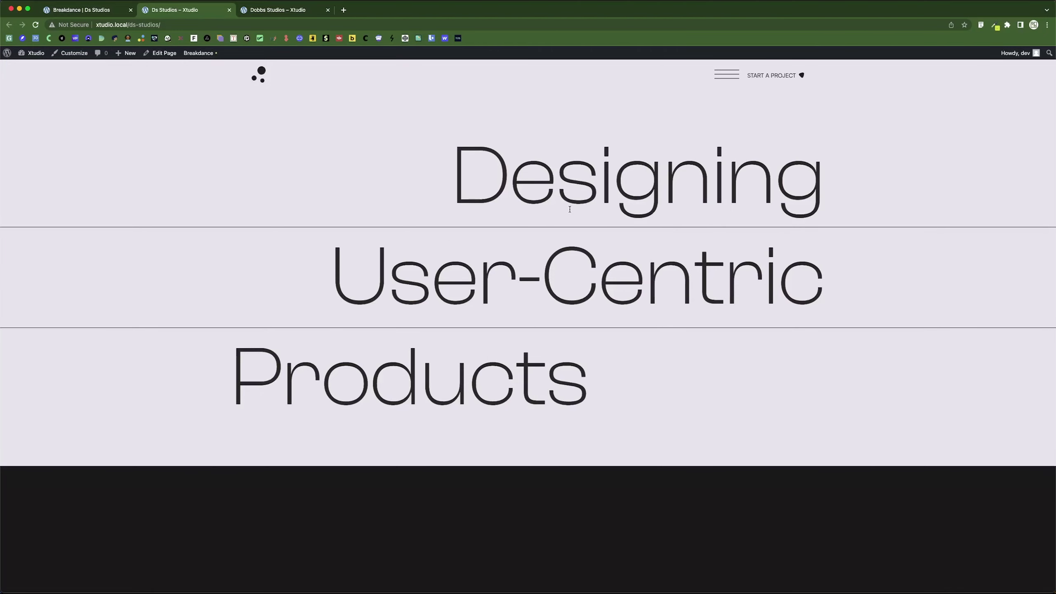
left_click(200, 53)
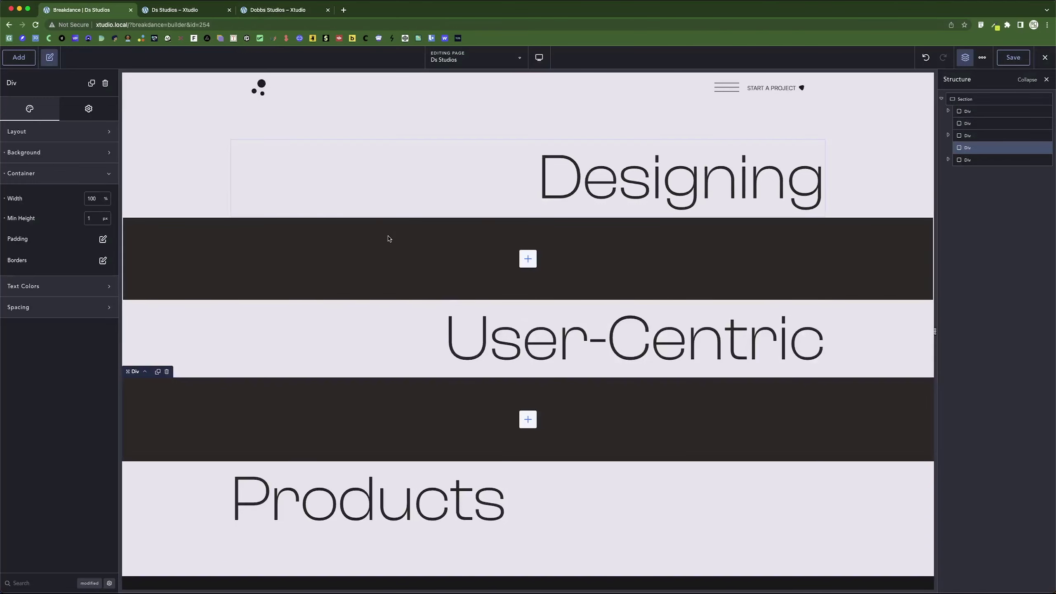
Switch to Figma and examine the frame holding the Our Core Beliefs label, arrow and belief list, and return to the browser.
key("super+Tab")
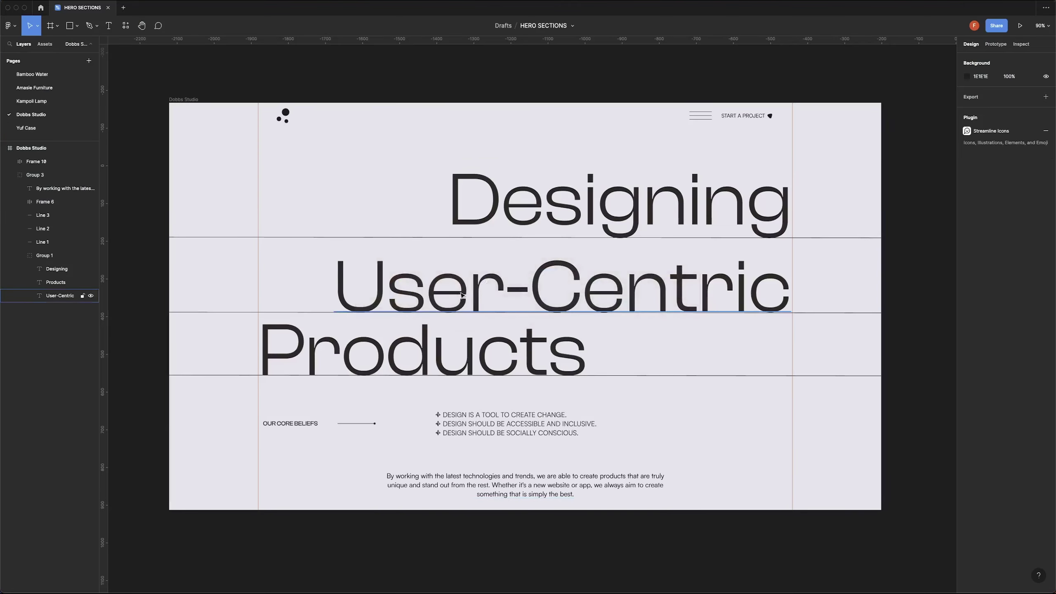
key("super+Tab")
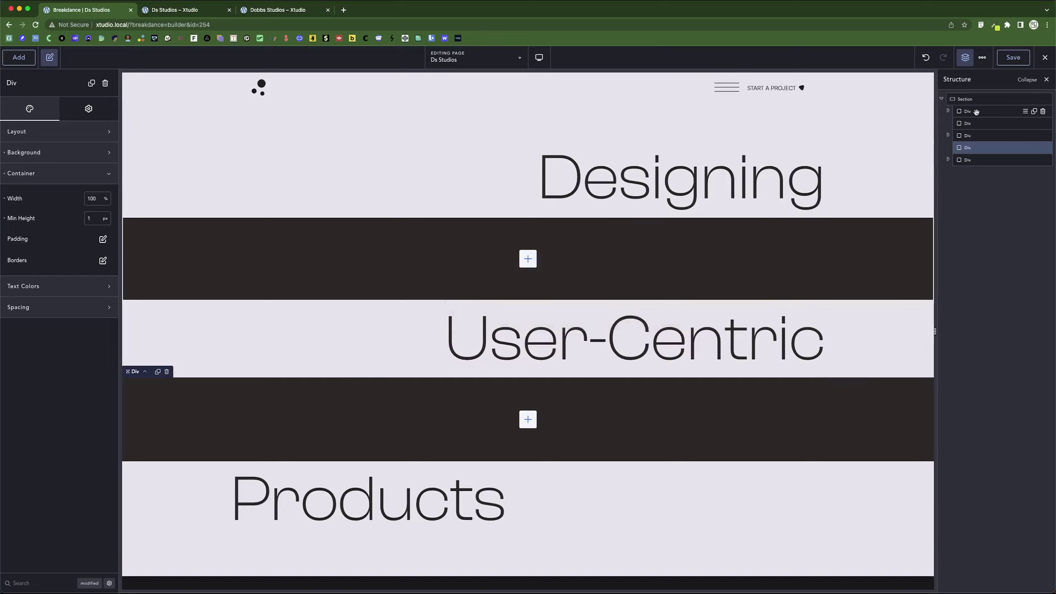
key("super+Tab")
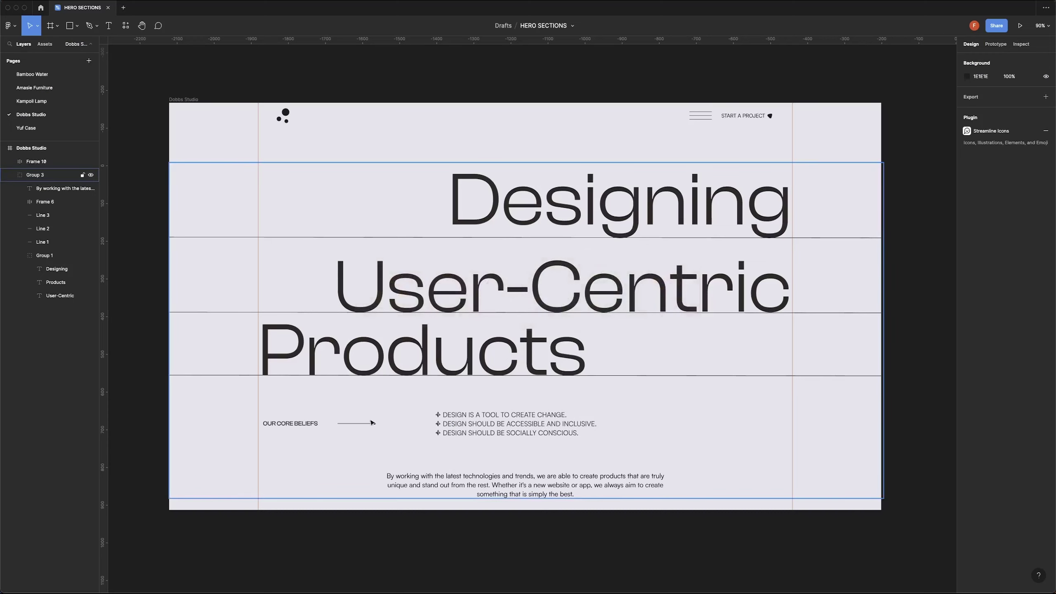
left_click(372, 424)
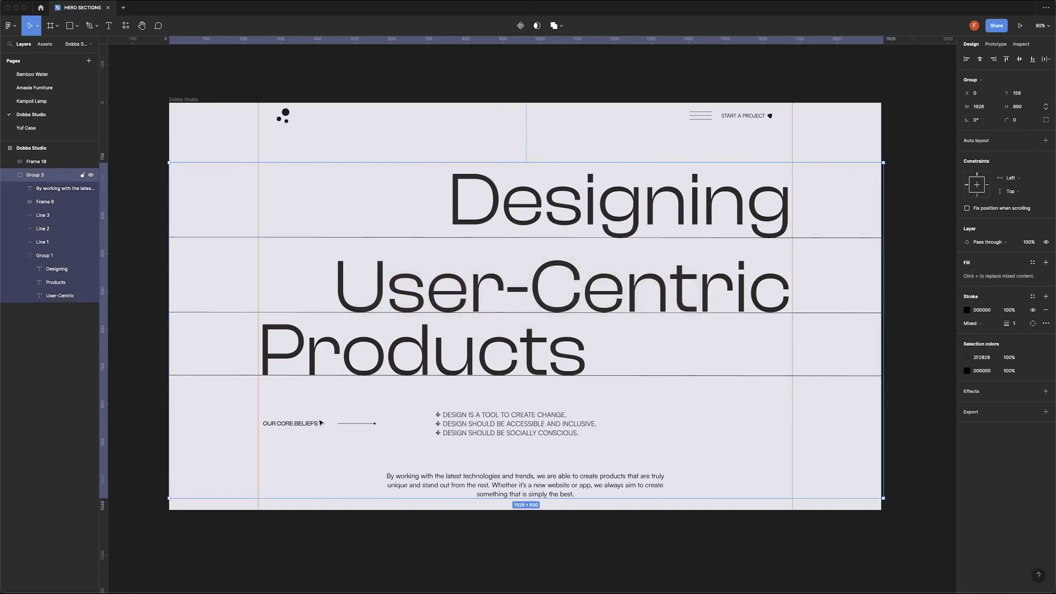
left_click(325, 423)
key("super+Tab")
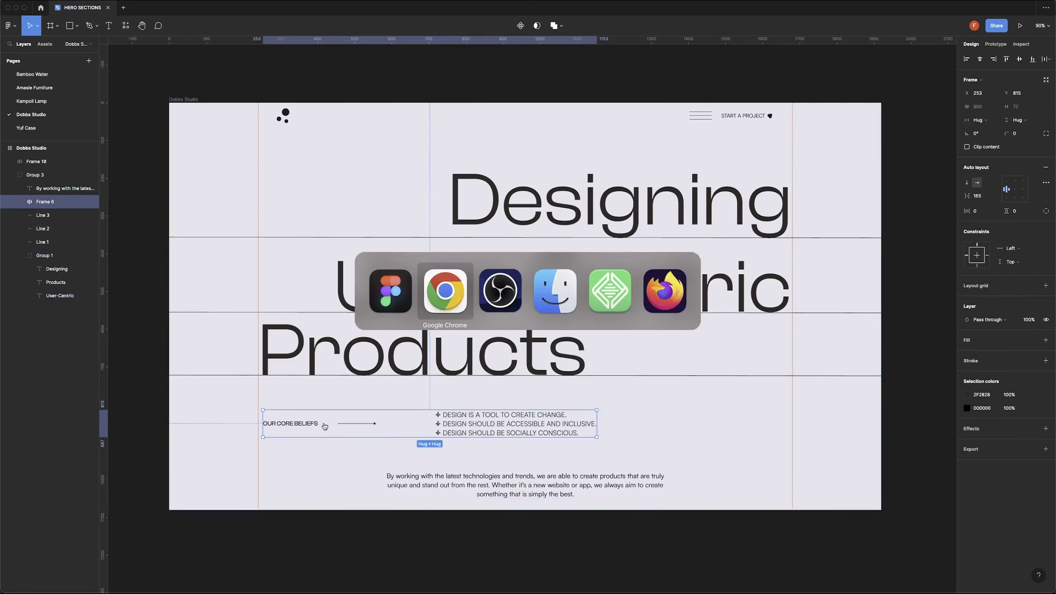
Add a new div at the end of the section, below the Products heading, and set its width to 1440 px.
left_click(964, 99)
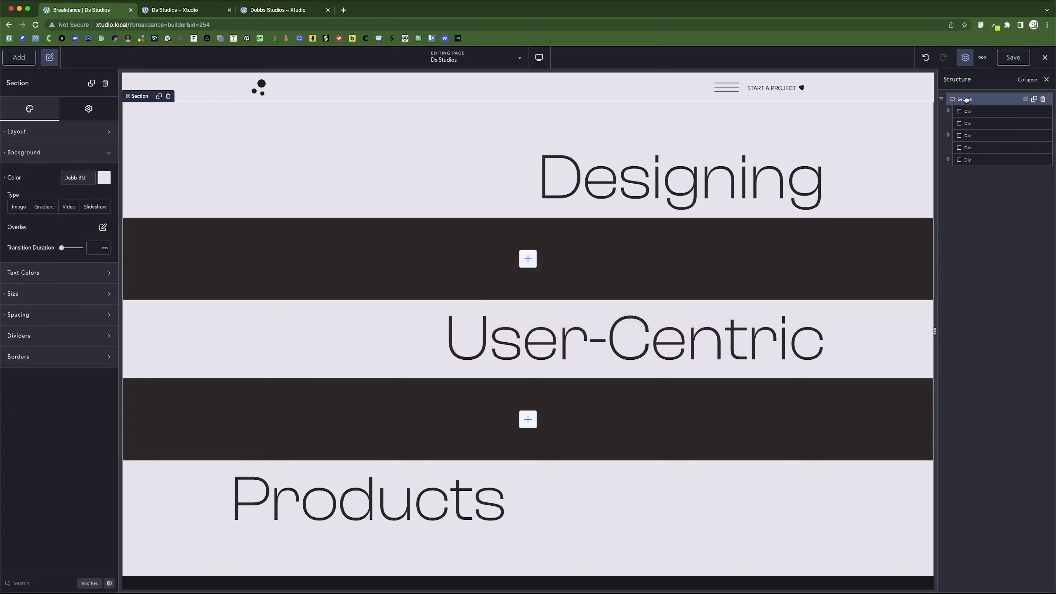
left_click(19, 57)
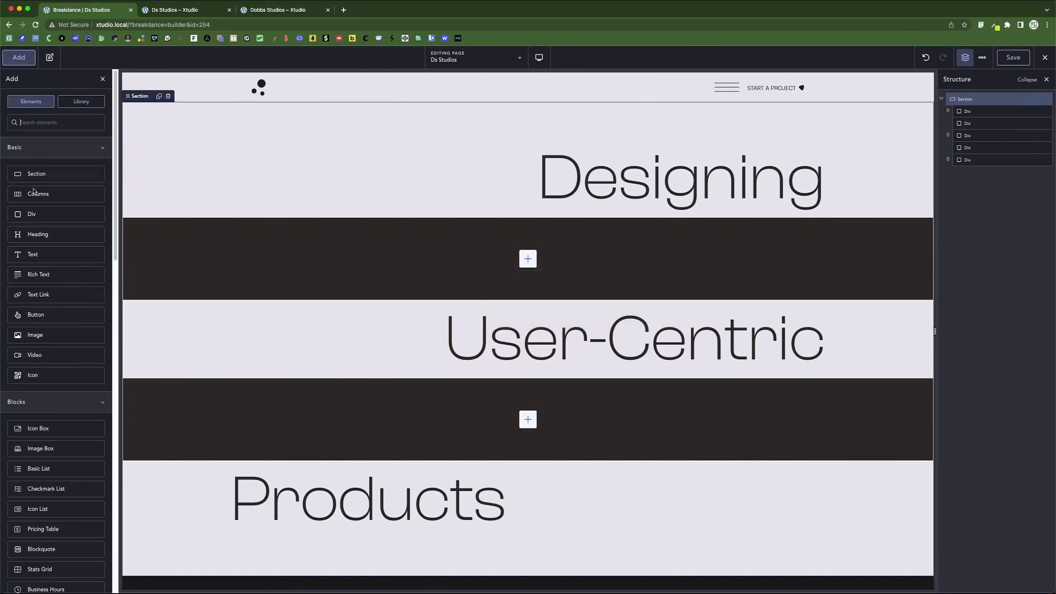
left_click(32, 214)
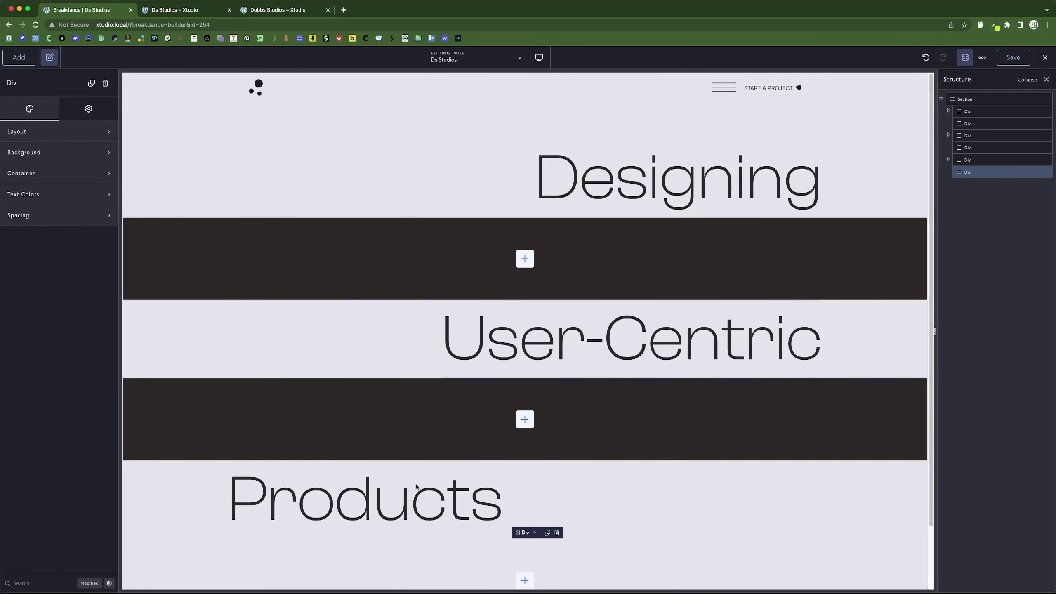
key("super+Tab")
key("super+Tab")
left_click(52, 175)
left_click(92, 198)
type("1440")
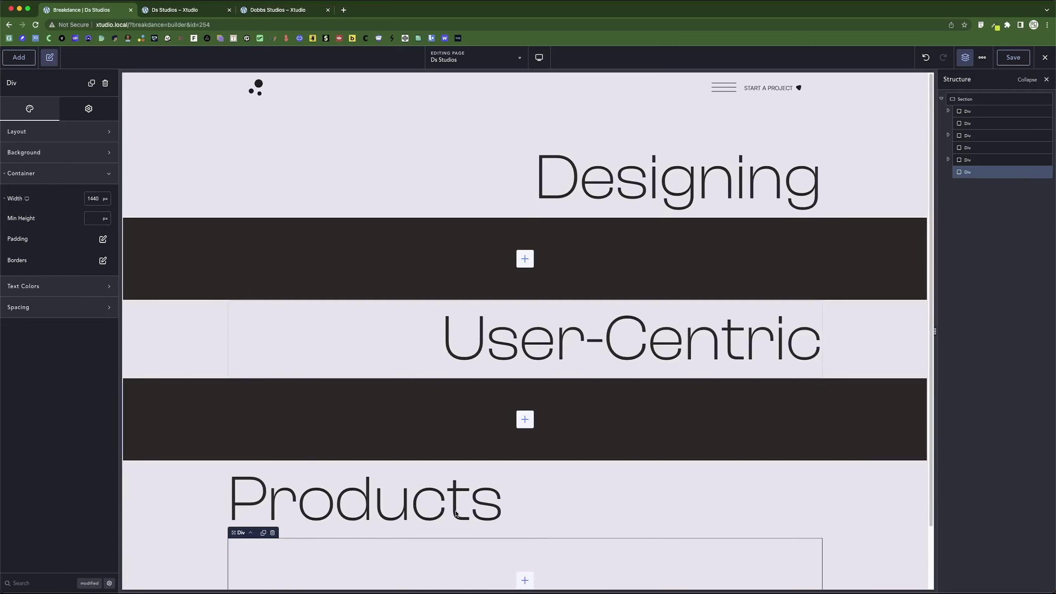
scroll(444, 504, "down", 2)
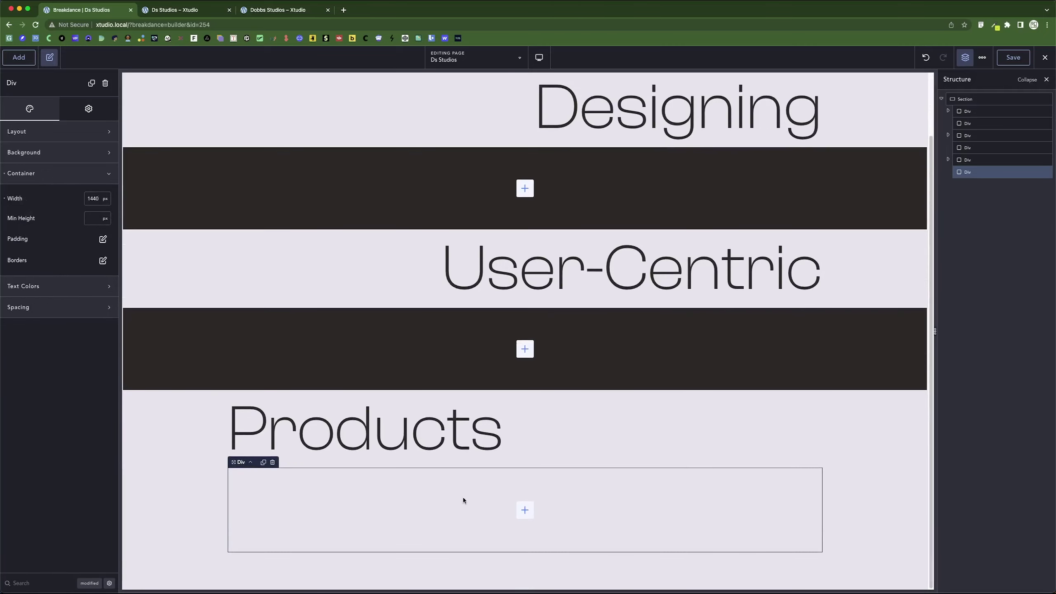
Switch to Figma to check the core beliefs label-and-arrow frame, return to the browser, and add a heading inside the new div.
key("super+Tab")
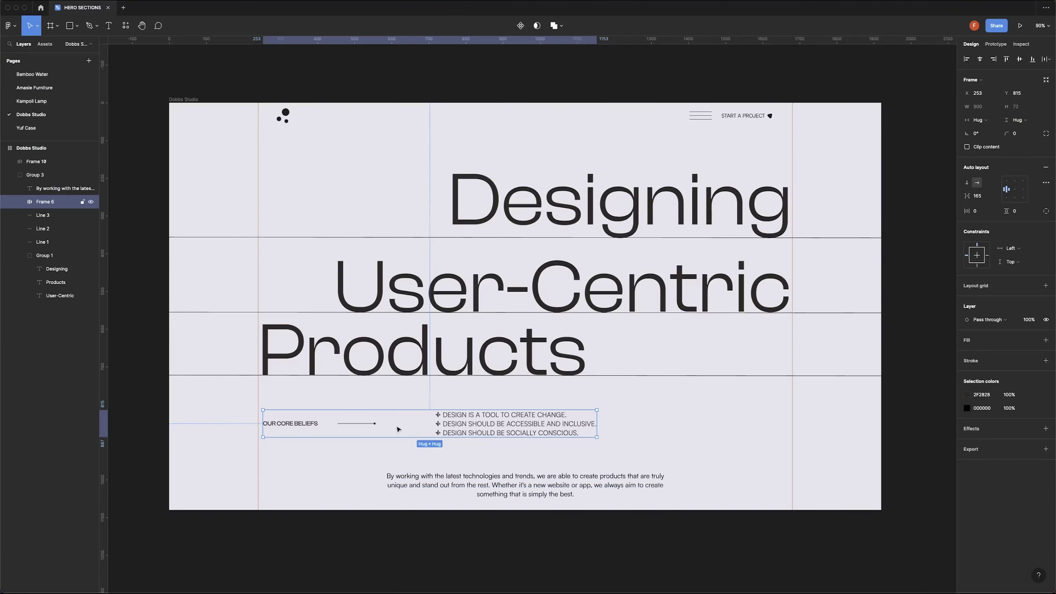
double_click(332, 423)
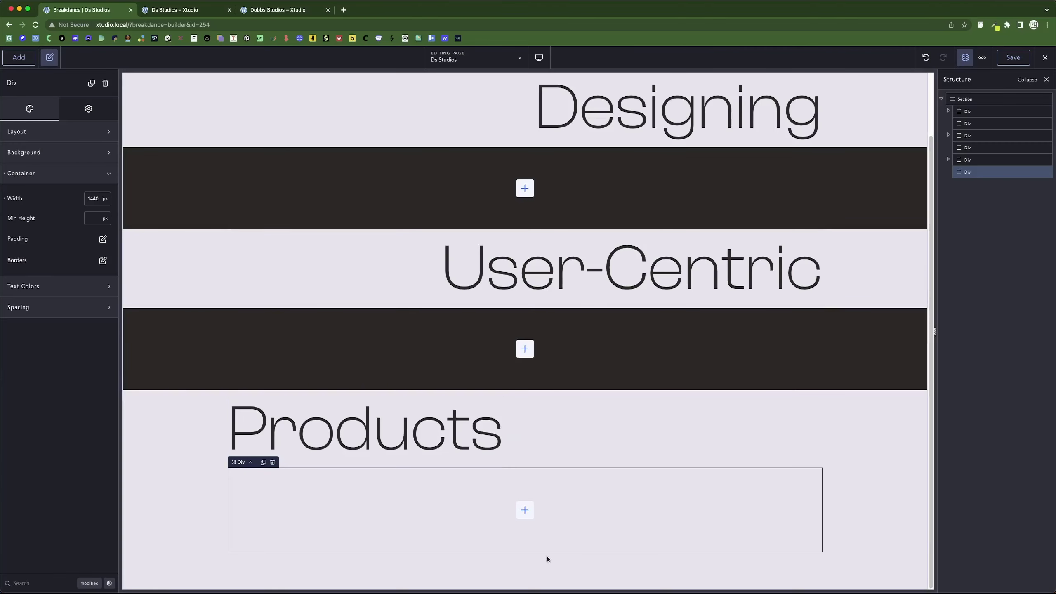
left_click(18, 56)
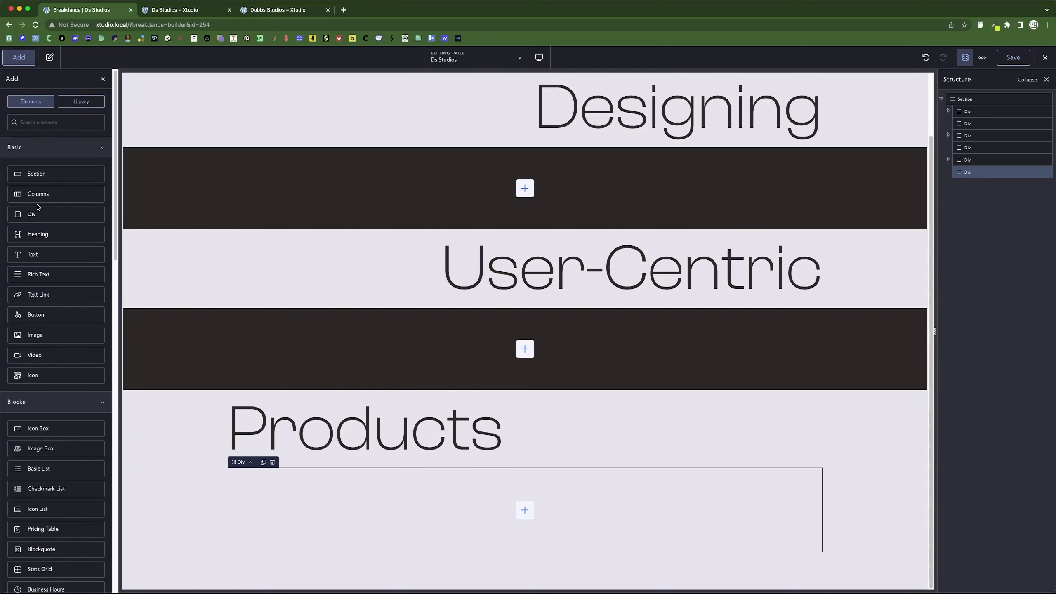
left_click(47, 235)
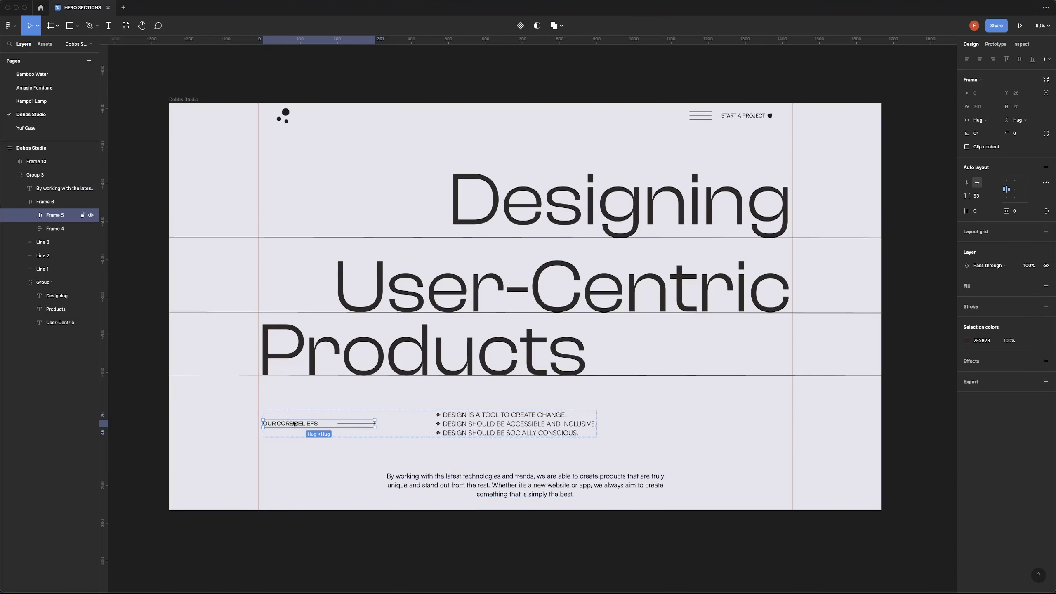
Check the core beliefs label's text in Figma, and set the new heading to "OUR CORE beliefs" with the h3 tag in the browser.
double_click(293, 423)
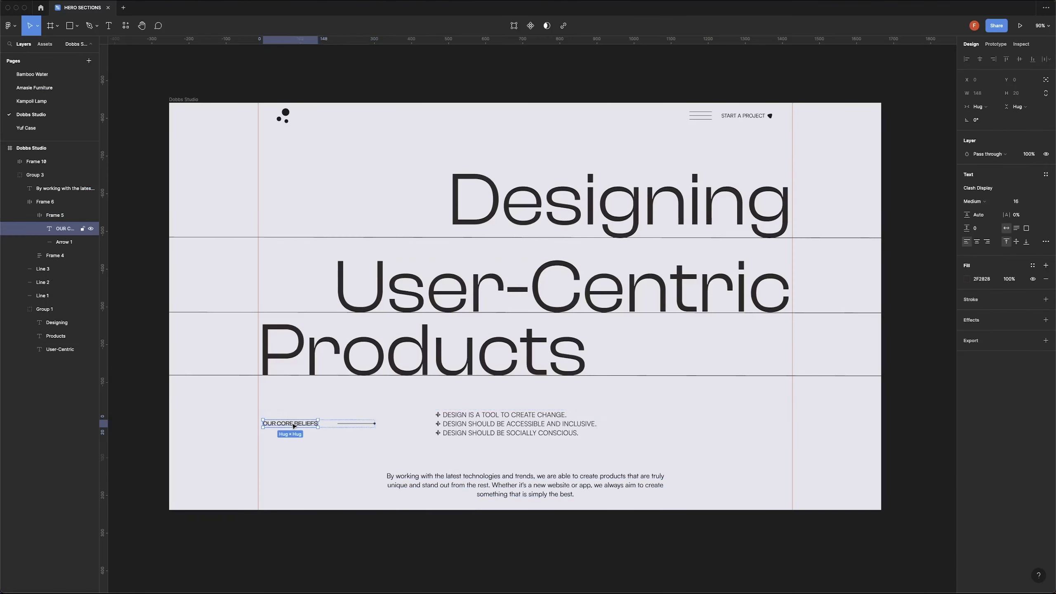
double_click(294, 425)
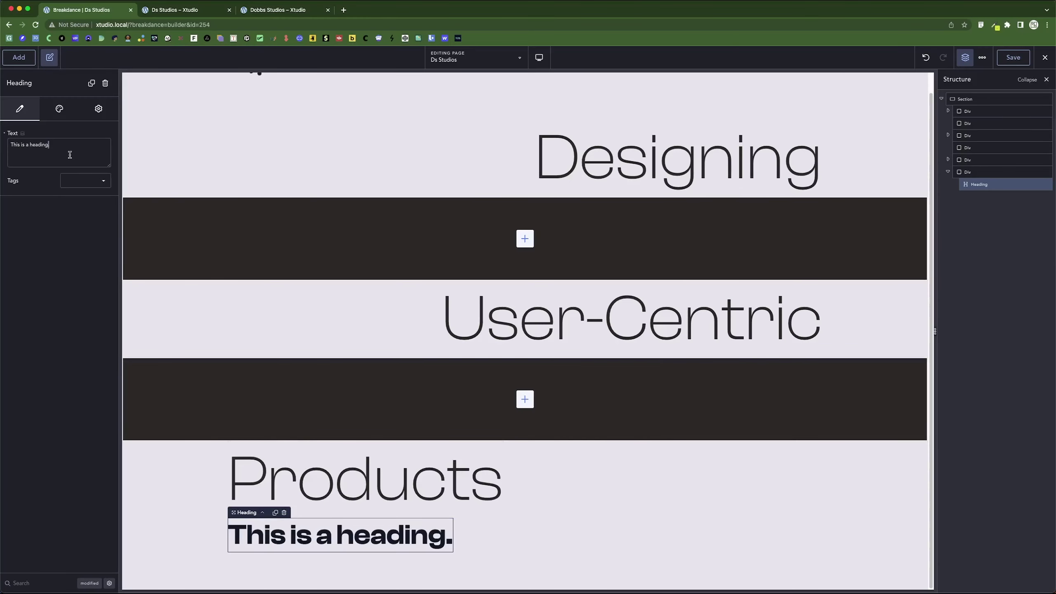
key("ctrl+a")
type("OUR CORE beliefs")
left_click(86, 181)
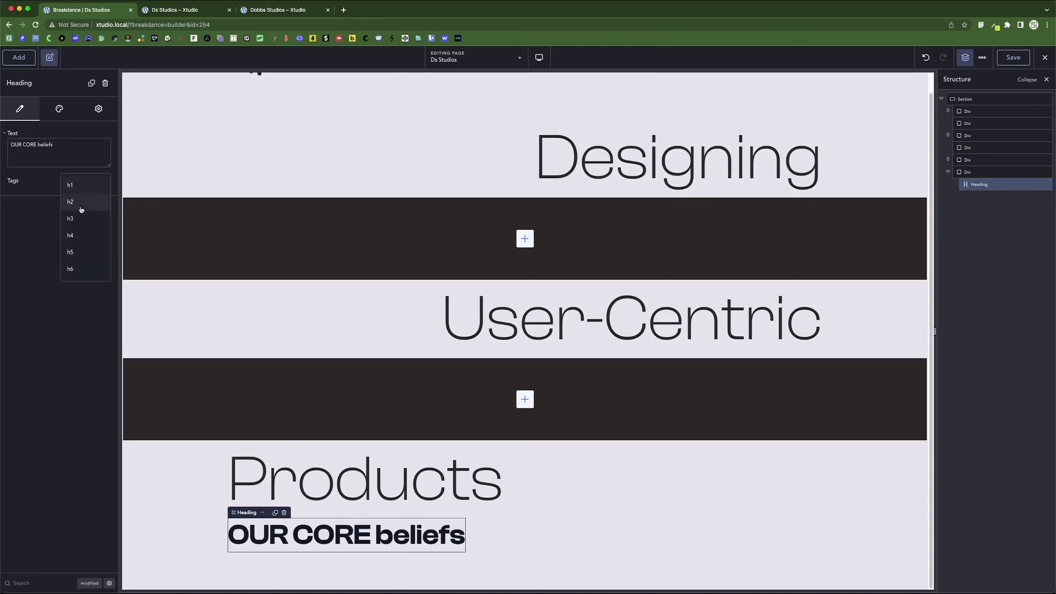
left_click(83, 213)
Apply the Dobbs Para Cab typography preset to the core beliefs heading.
left_click(58, 109)
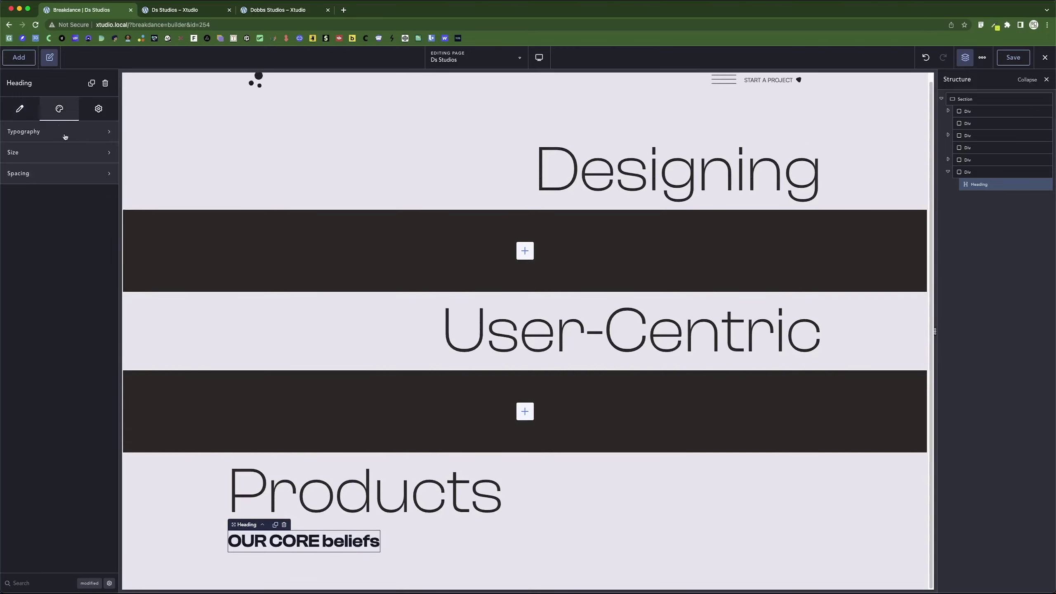
left_click(75, 134)
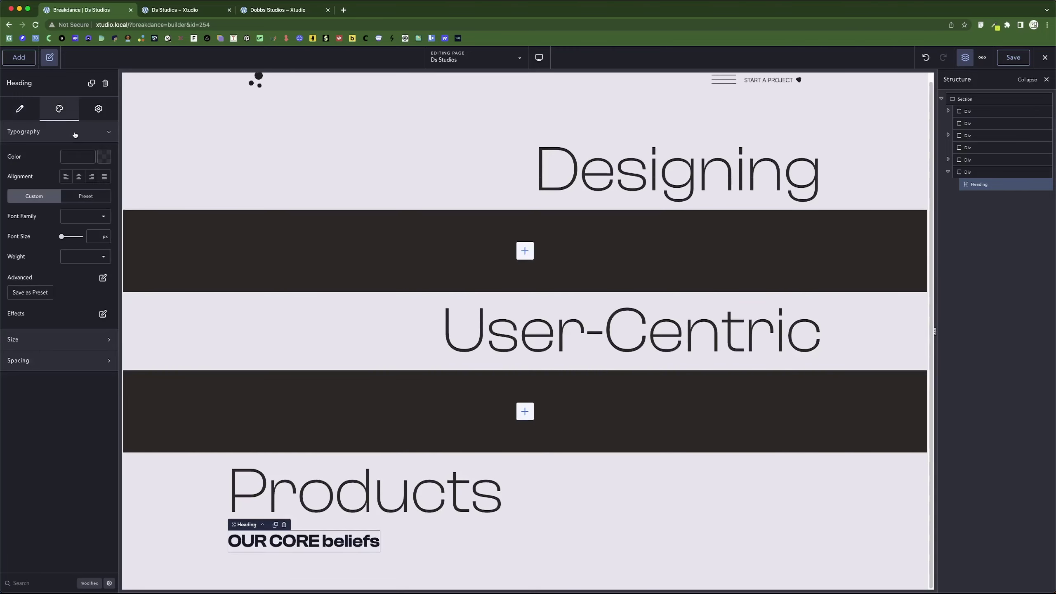
left_click(99, 195)
left_click(75, 228)
scroll(64, 333, "down", 1)
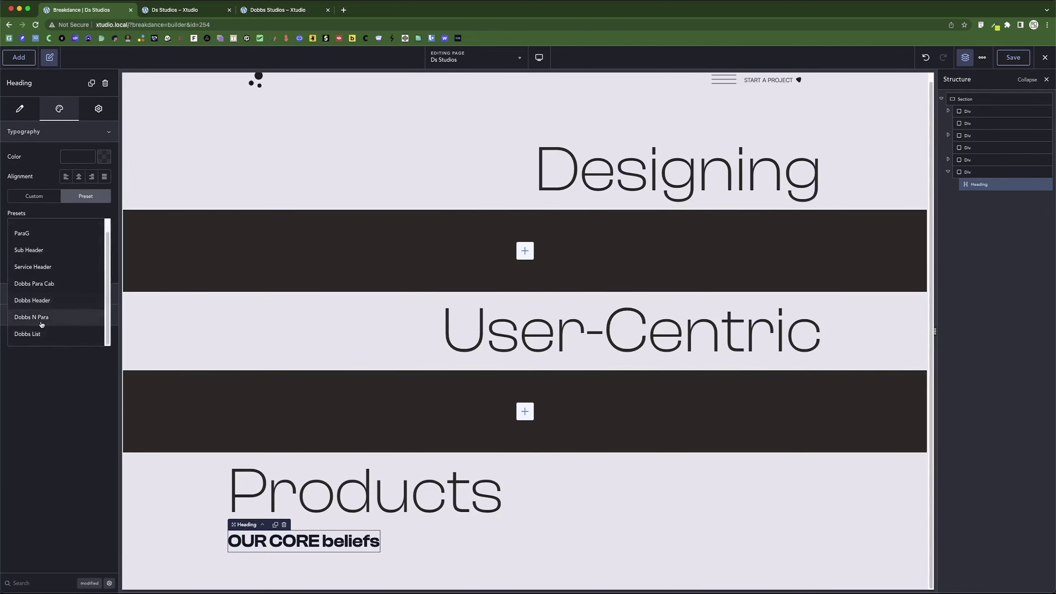
left_click(50, 284)
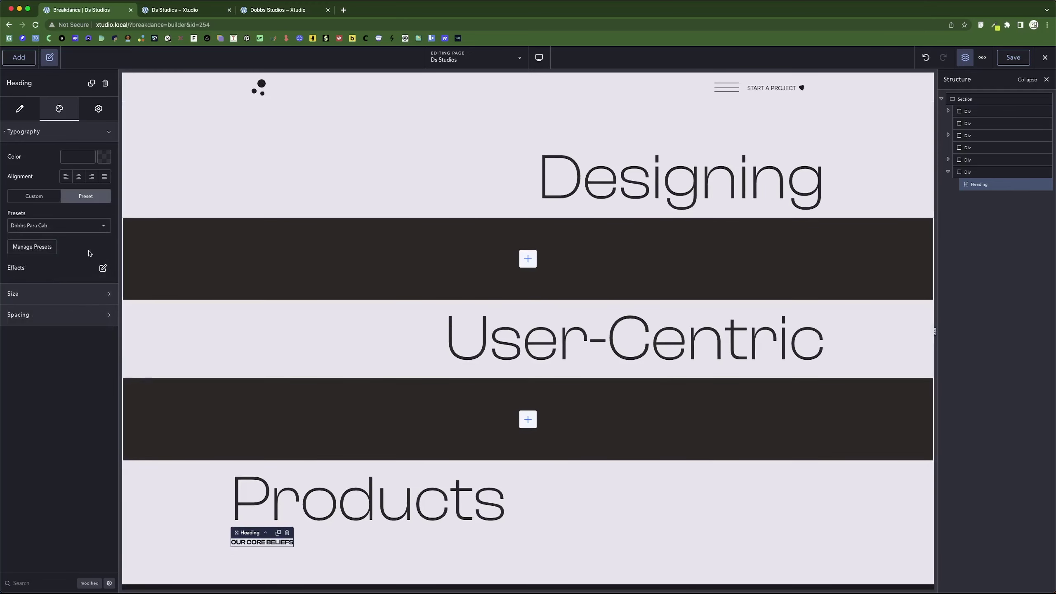
Set the core beliefs heading's text color to Dobbs Black.
left_click(104, 157)
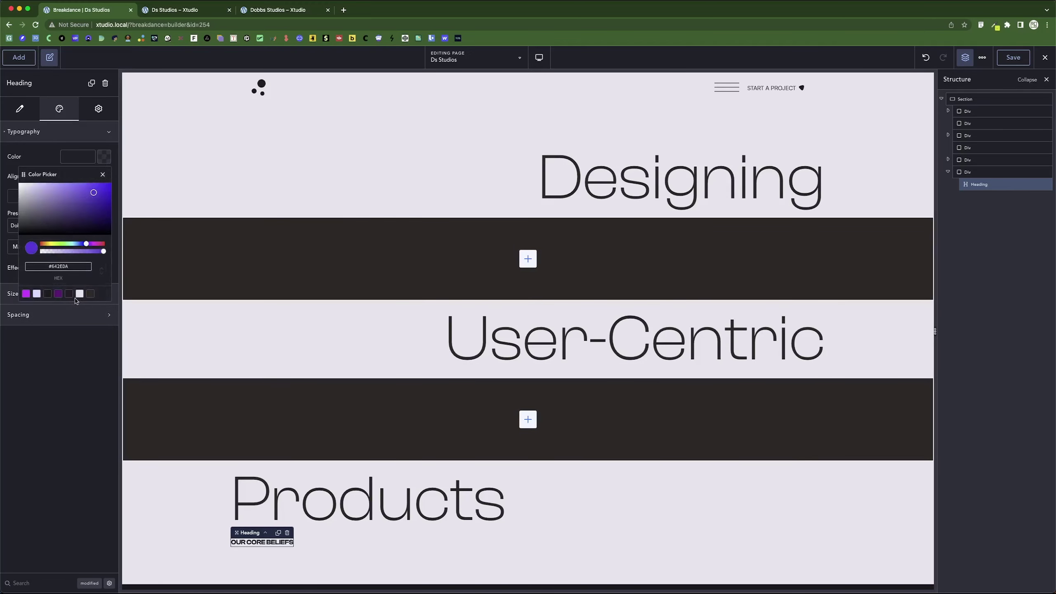
left_click(91, 293)
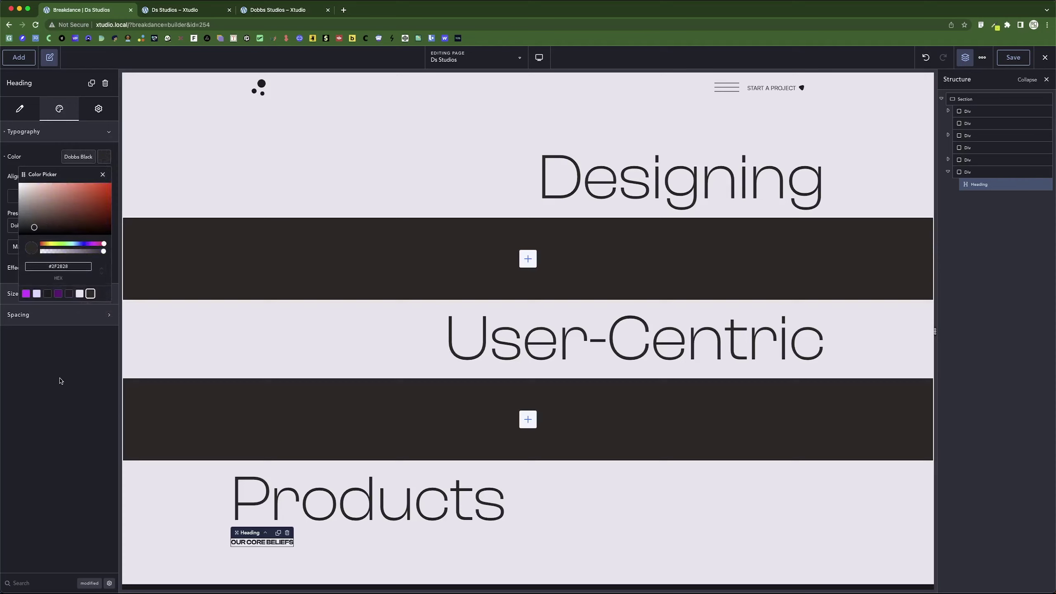
left_click(62, 362)
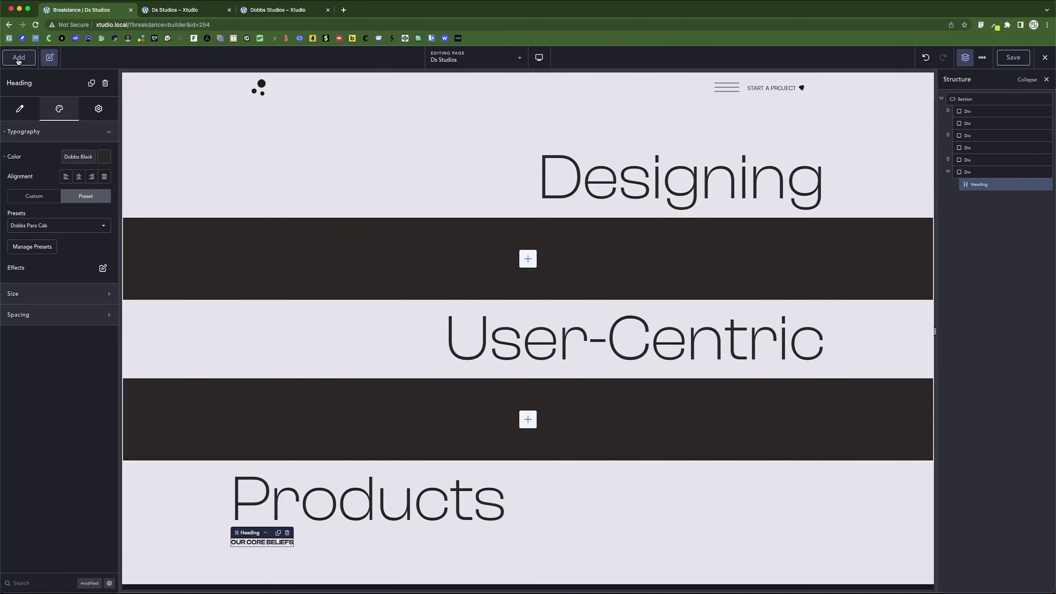
Add an image element below the core beliefs heading and fill it with the horizontal arrow graphic from the media library.
left_click(19, 58)
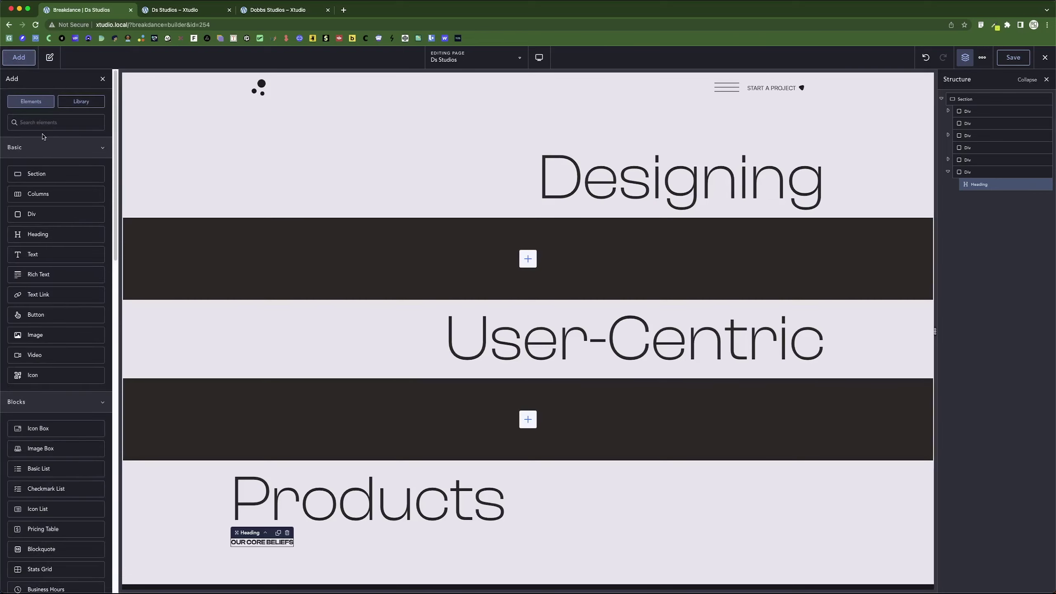
type("imag")
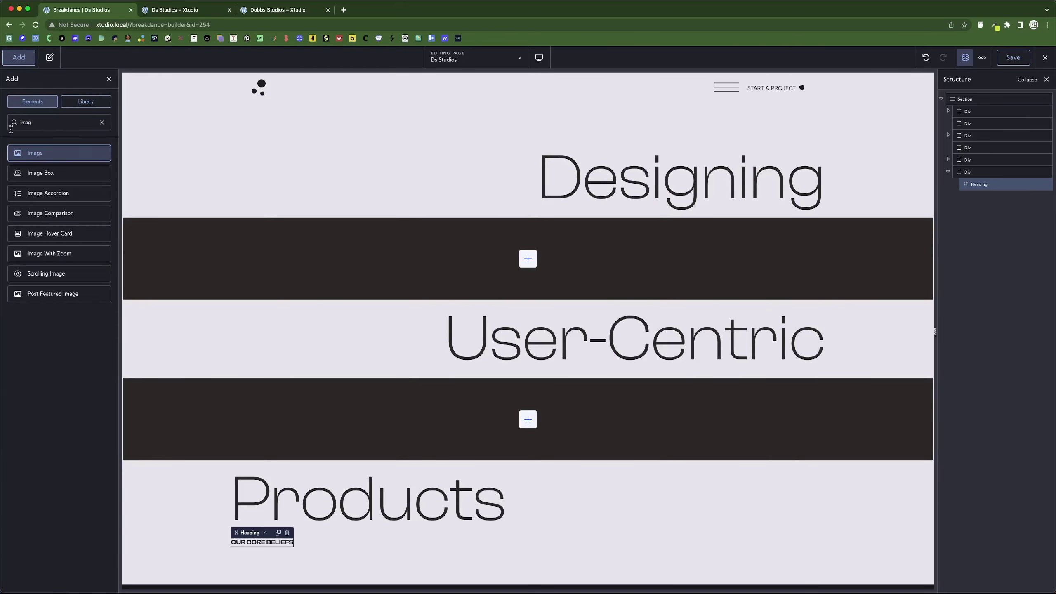
left_click(37, 154)
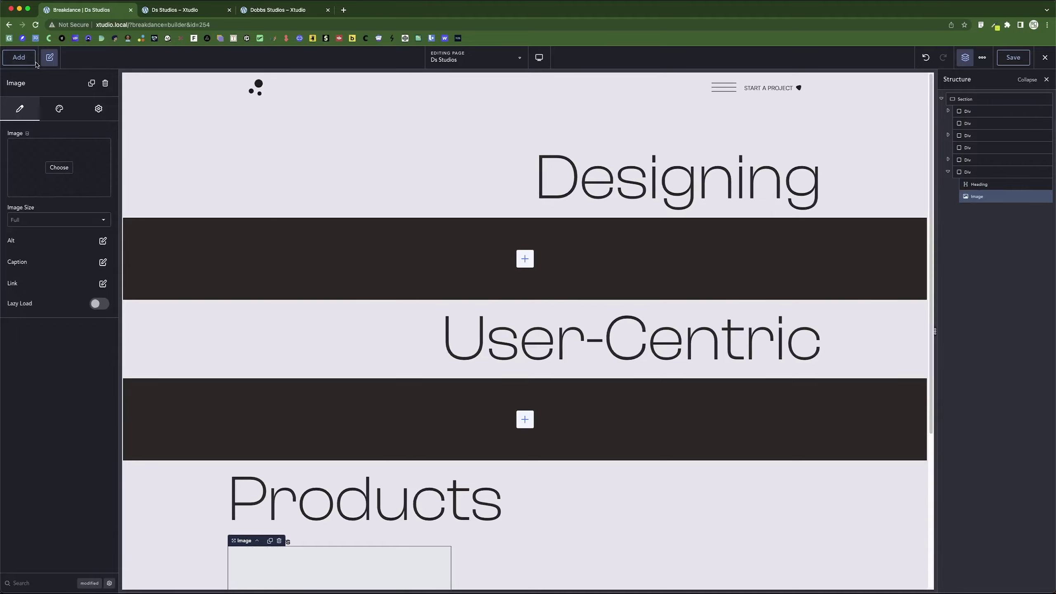
left_click(48, 166)
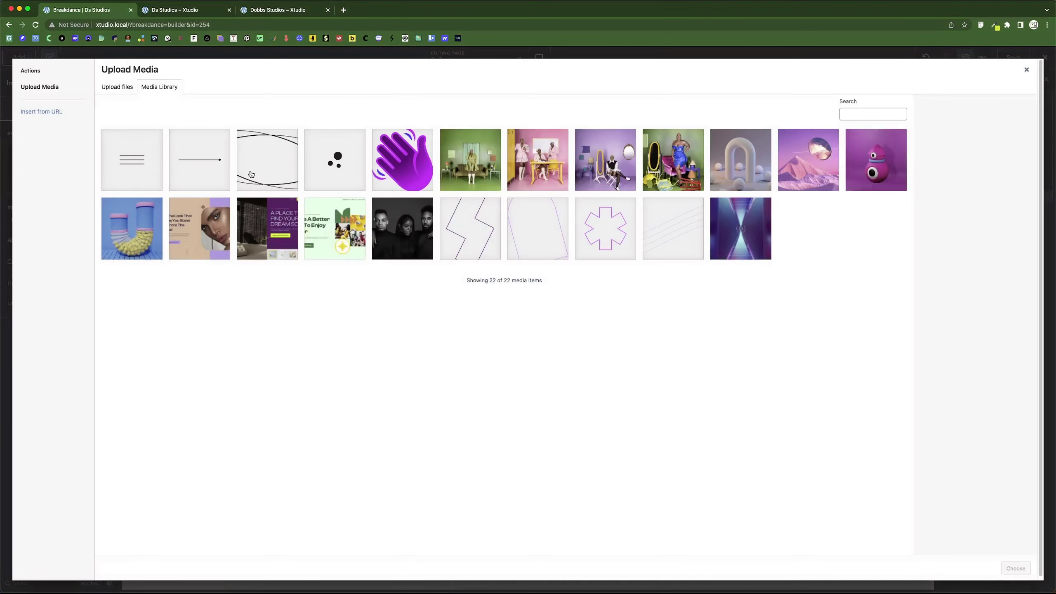
left_click(204, 169)
left_click(1015, 568)
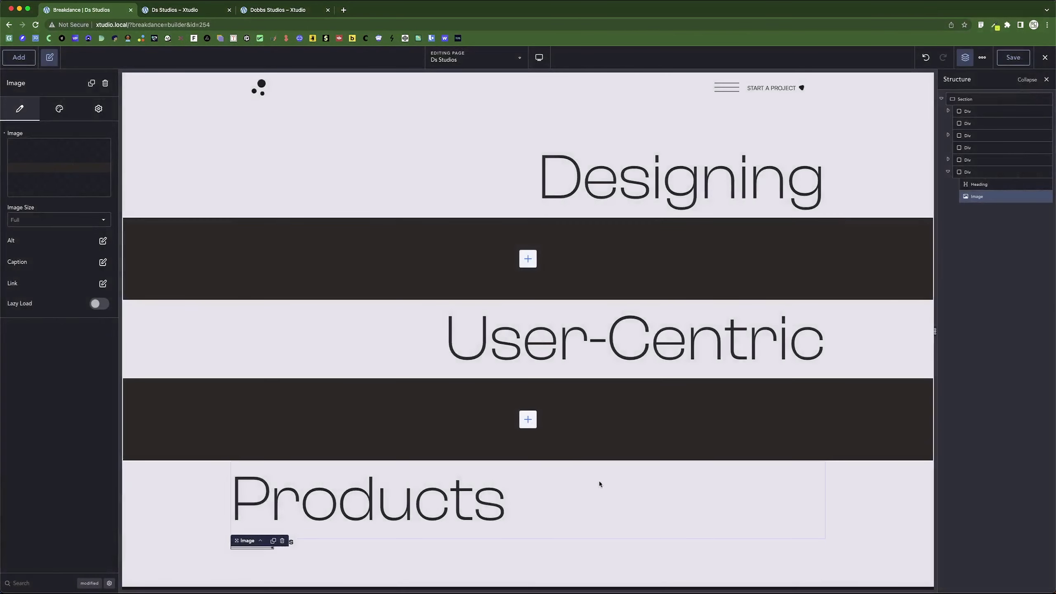
Add an Icon List element inside the core beliefs div, below the arrow image.
left_click(319, 544)
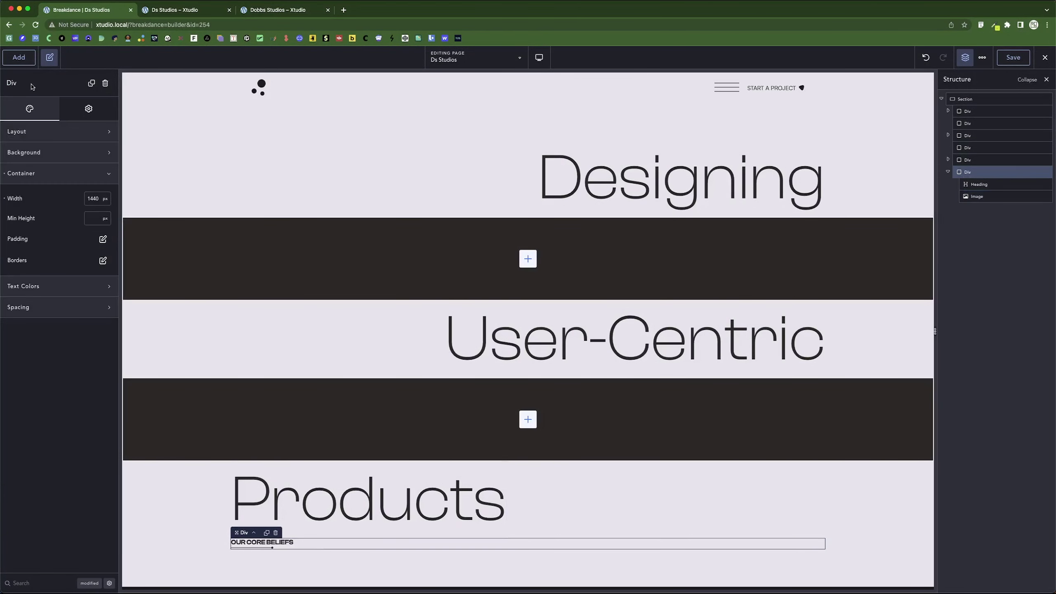
left_click(13, 61)
type("ist")
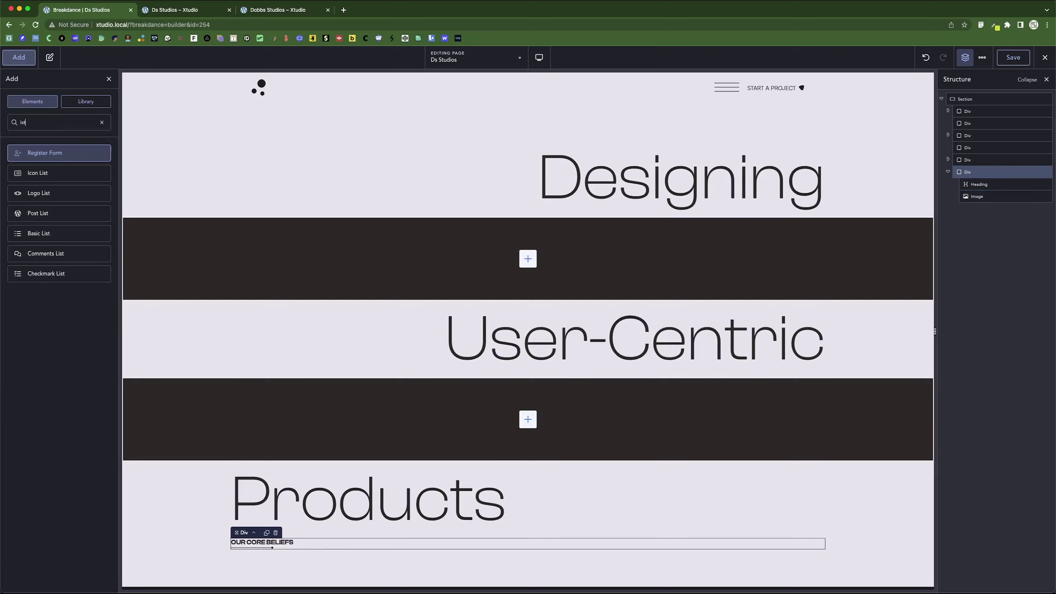
left_click(56, 179)
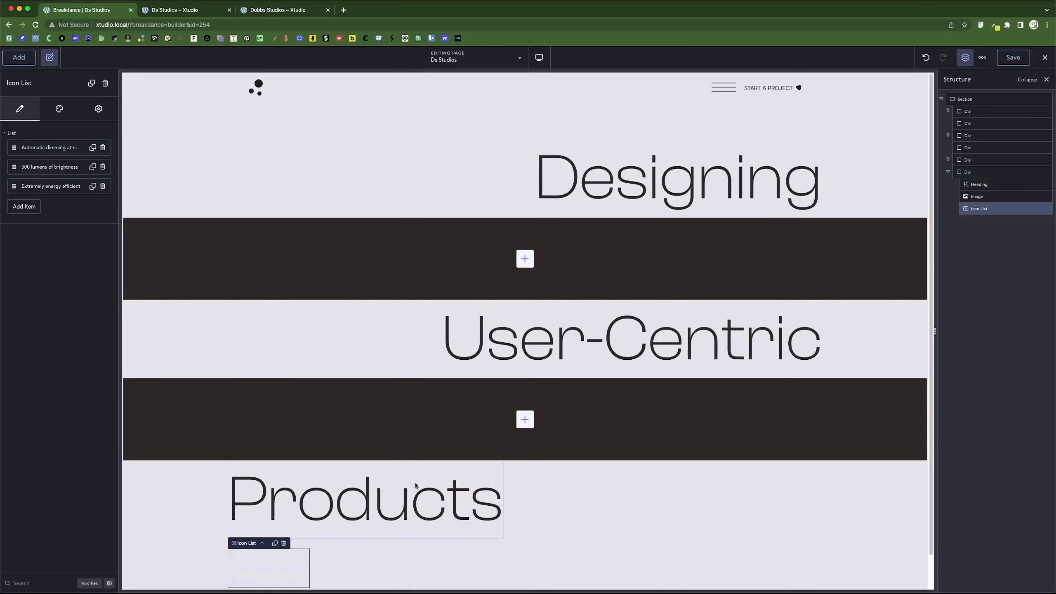
Set the icon color of the icon list to Dobbs Black.
left_click(63, 112)
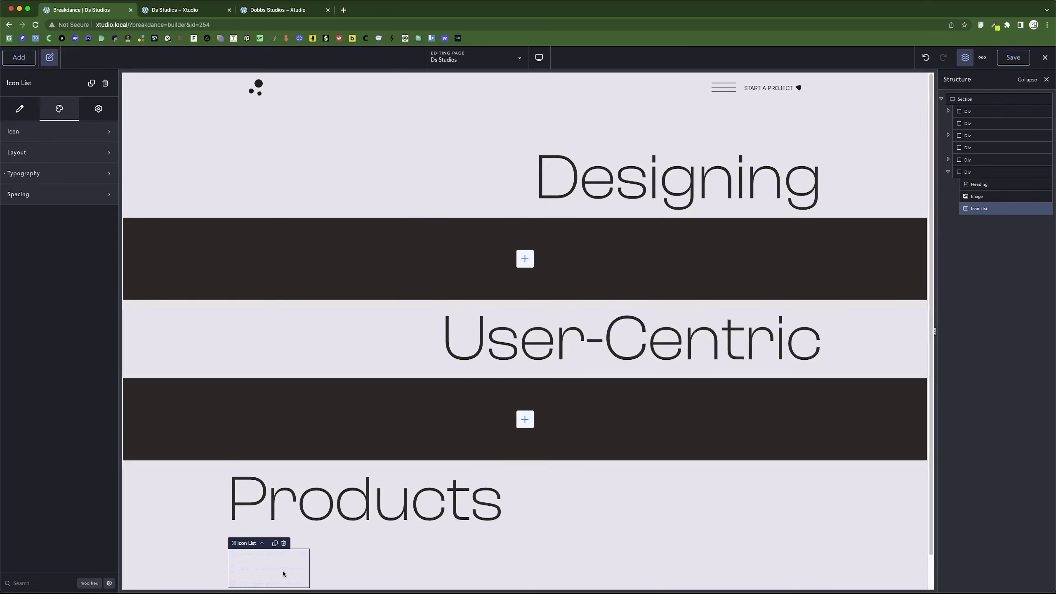
left_click(33, 133)
left_click(107, 179)
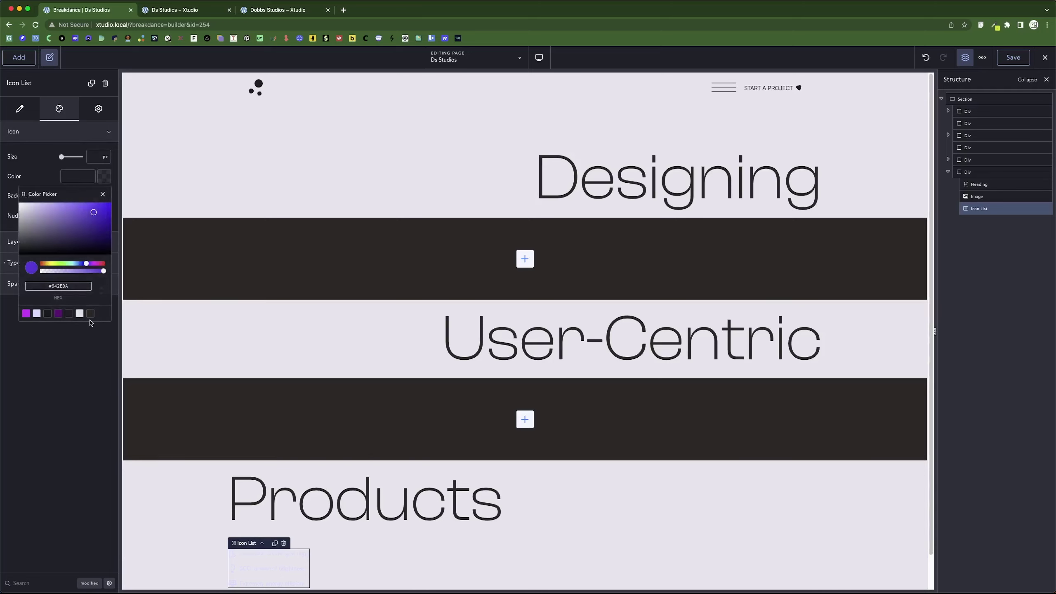
left_click(90, 313)
left_click(48, 161)
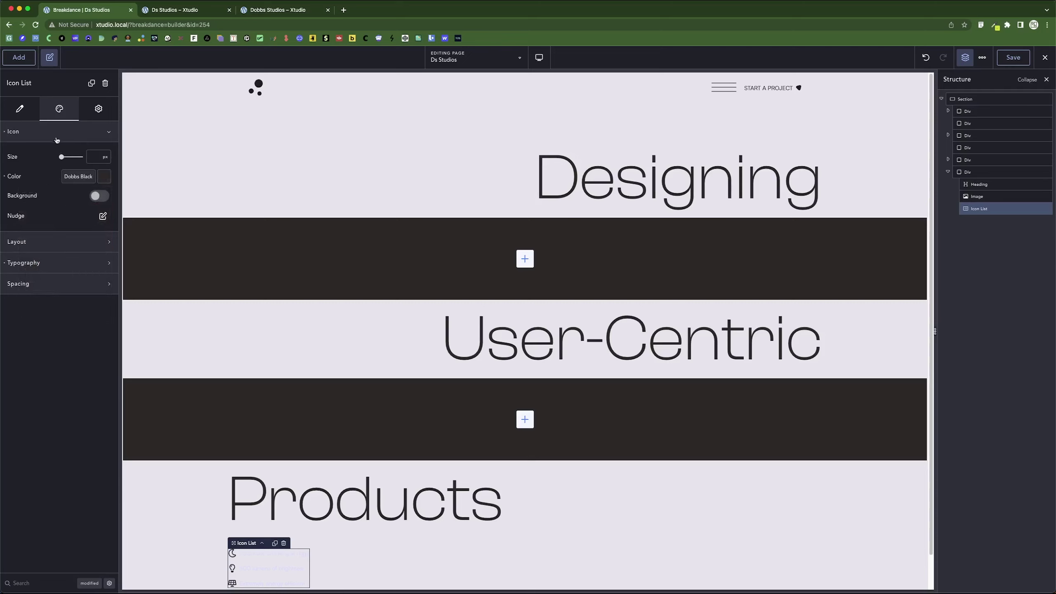
left_click(56, 132)
Set the text color of the icon list to Dobbs Black.
left_click(43, 173)
left_click(80, 195)
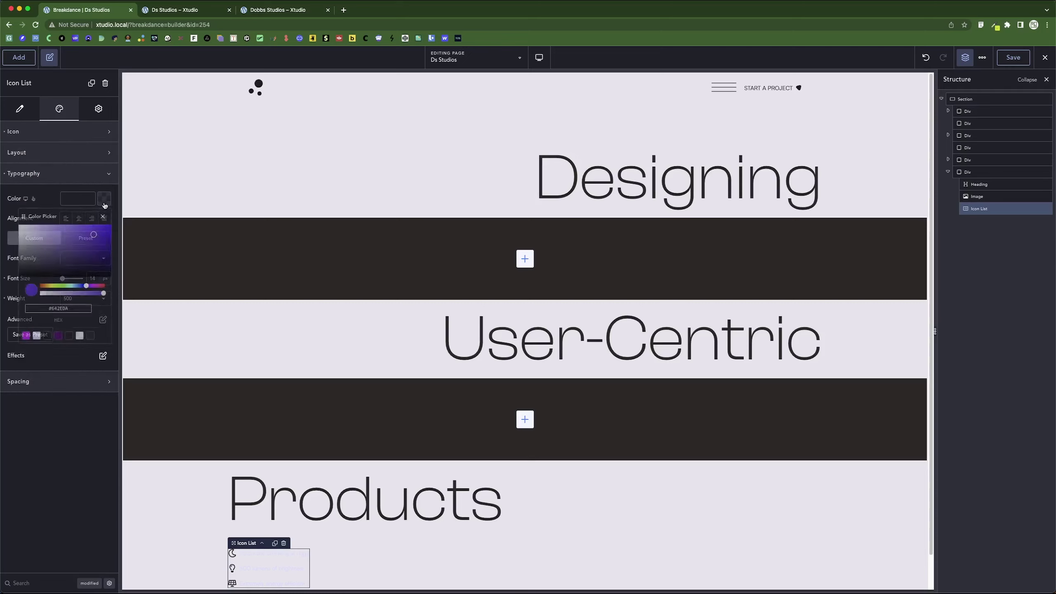
left_click(91, 335)
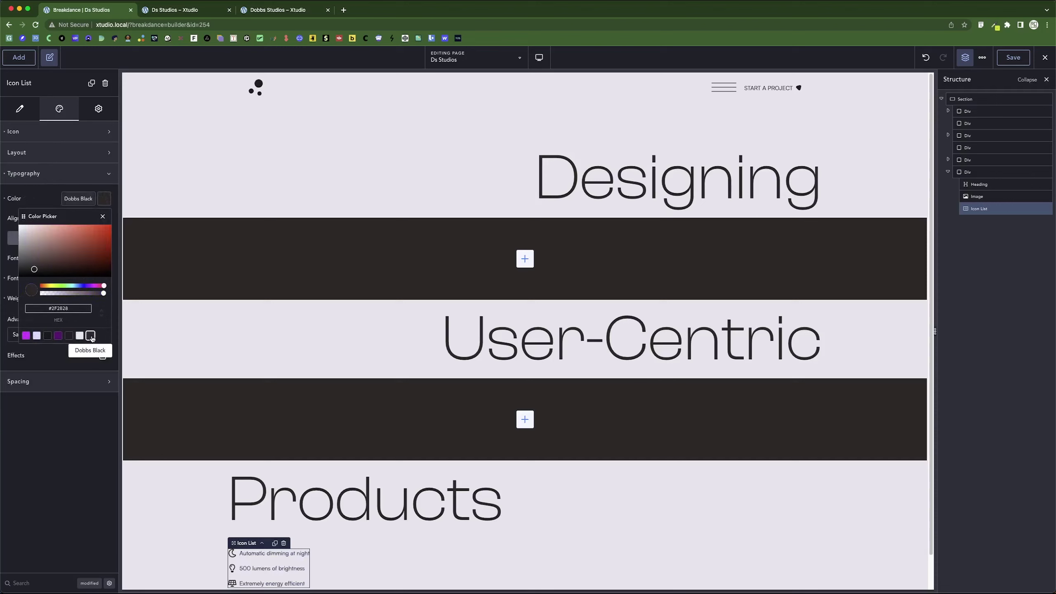
left_click(205, 539)
Lay out the core beliefs div horizontally with Left alignment and Middle vertical alignment.
left_click(370, 555)
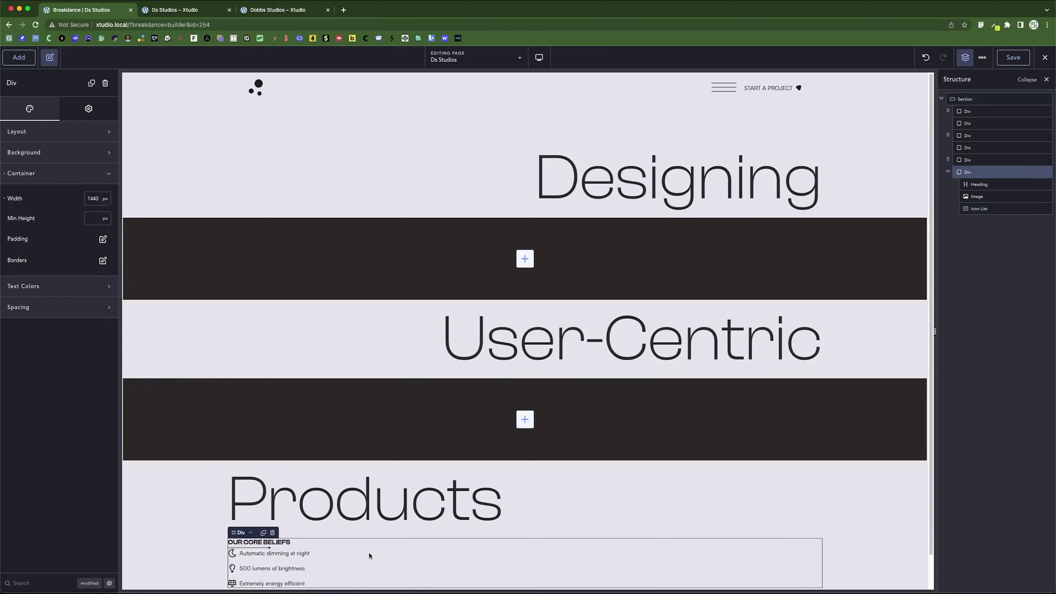
left_click(70, 175)
left_click(68, 113)
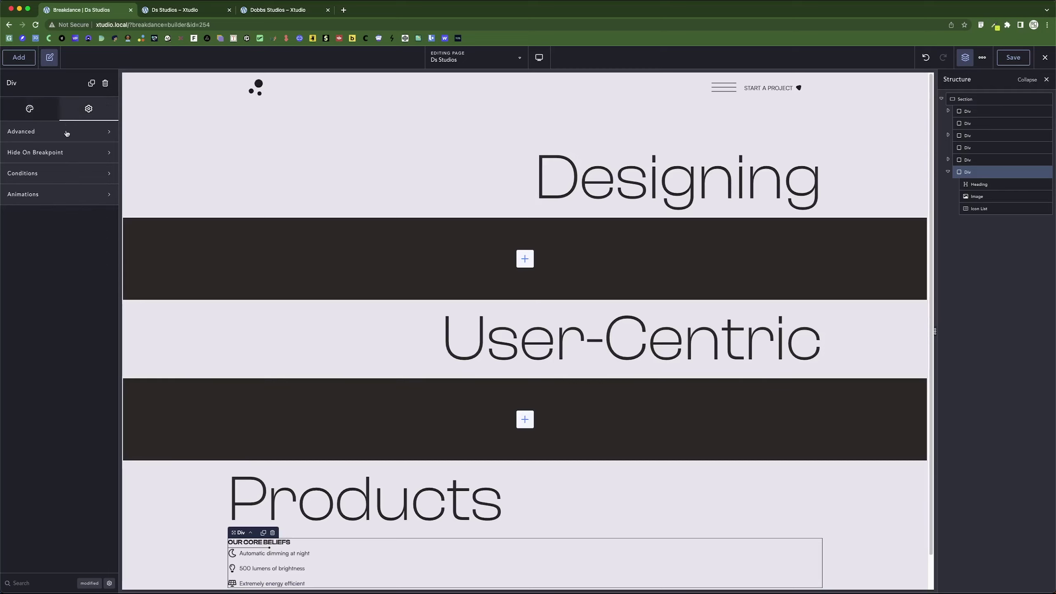
left_click(32, 106)
left_click(50, 133)
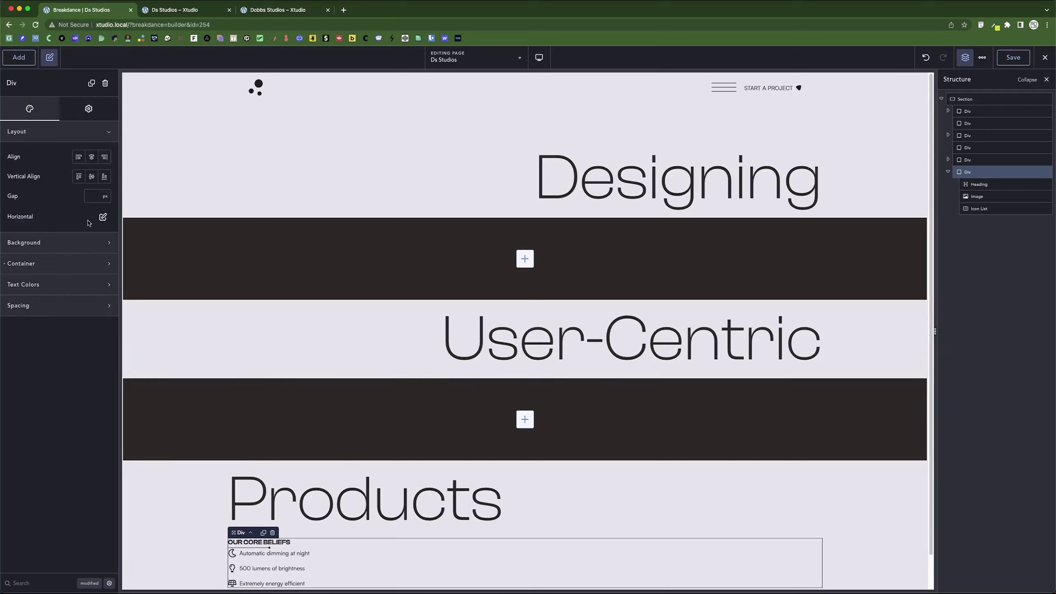
left_click(102, 219)
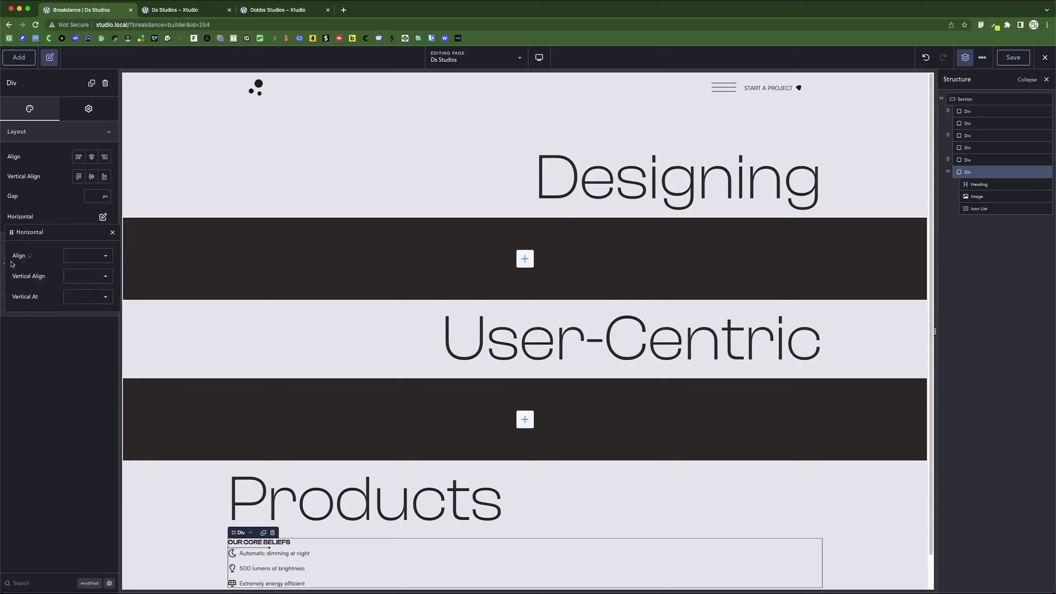
left_click(84, 261)
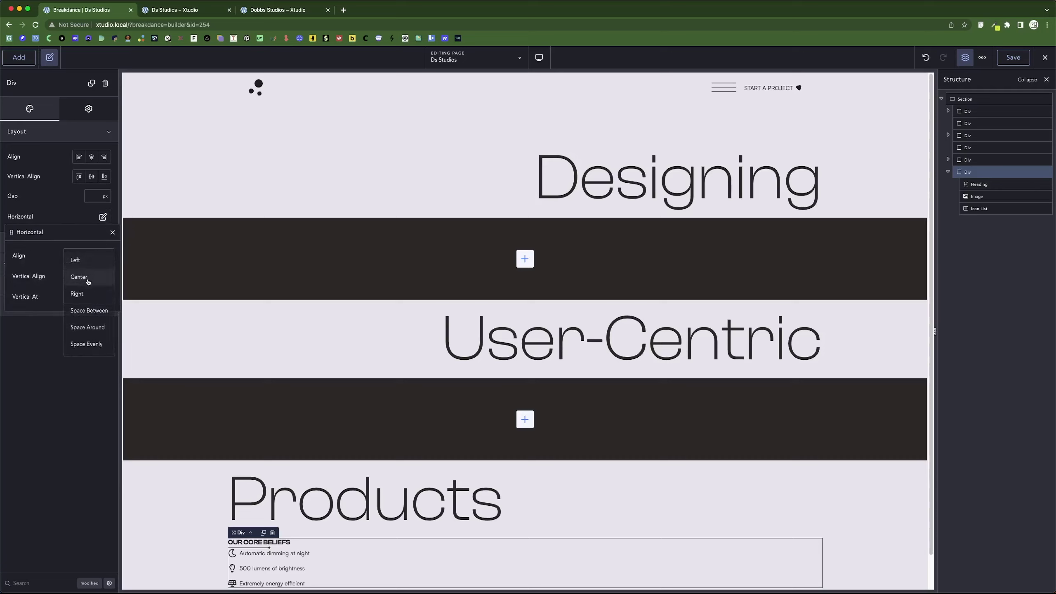
left_click(79, 260)
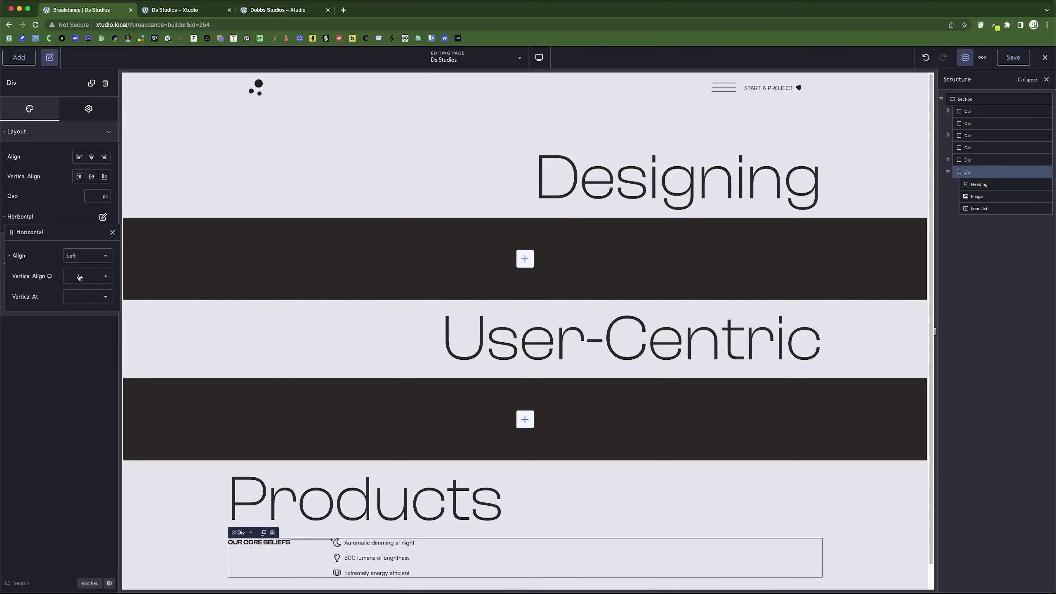
left_click(79, 278)
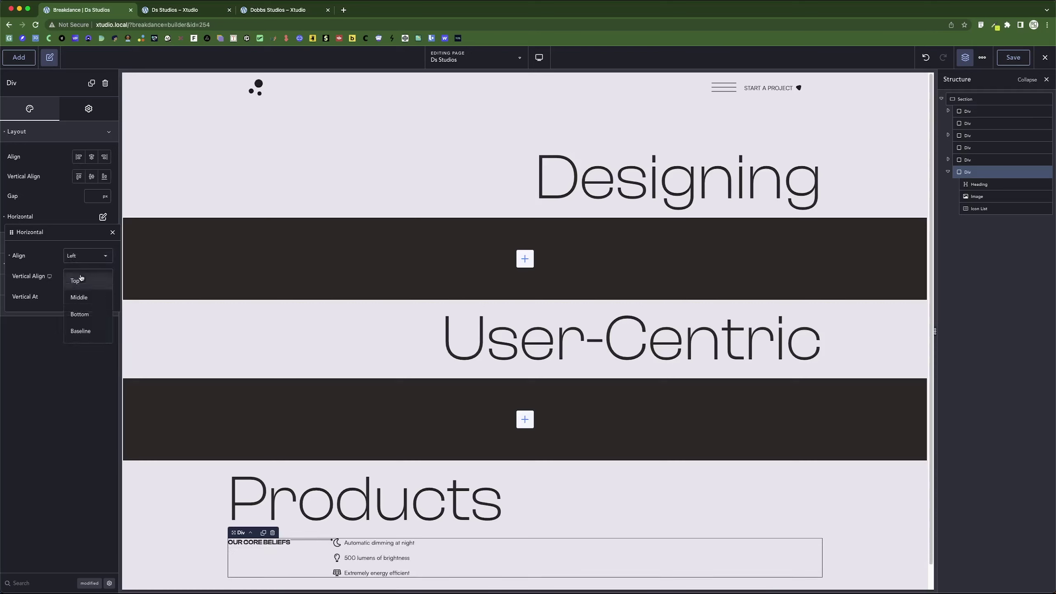
left_click(78, 298)
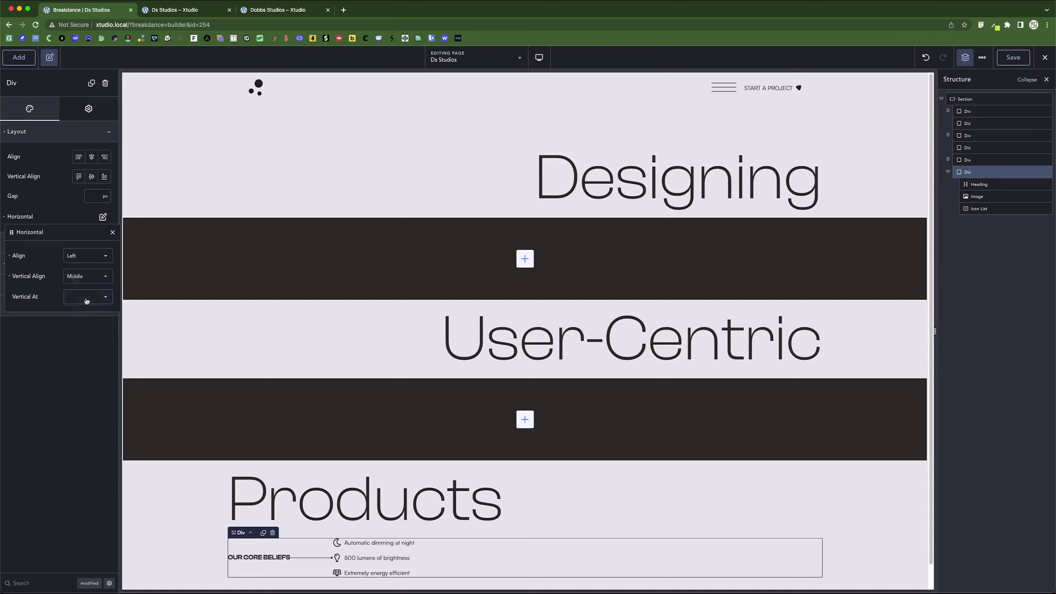
Set the gap between the items of the core beliefs div to 50 px.
left_click(52, 196)
left_click(93, 195)
type("50")
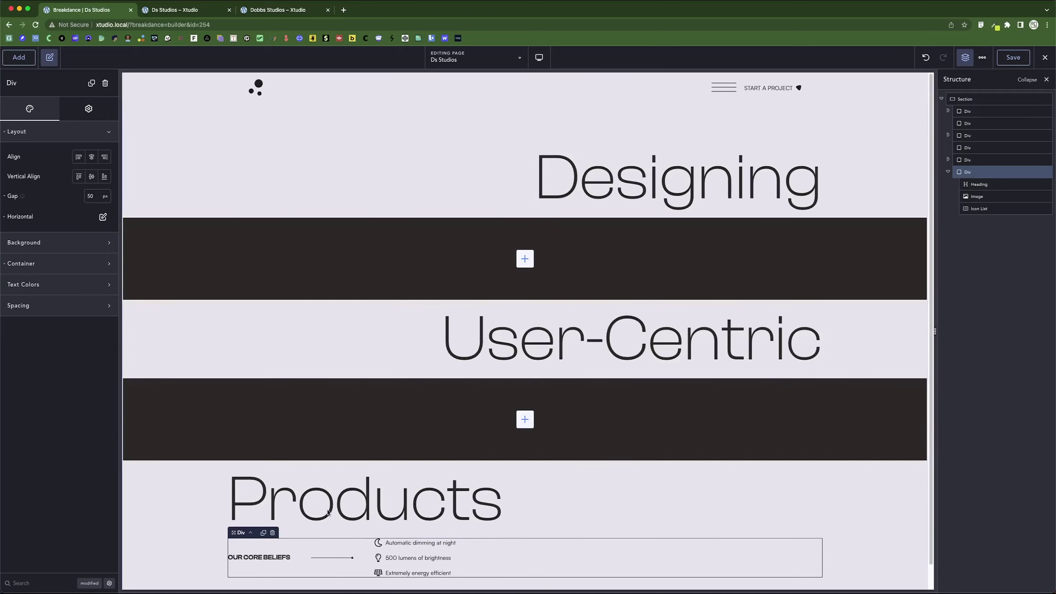
Switch to Figma and measure the spacing from the core beliefs heading to the arrow and from the arrow to the list.
key("super+Tab")
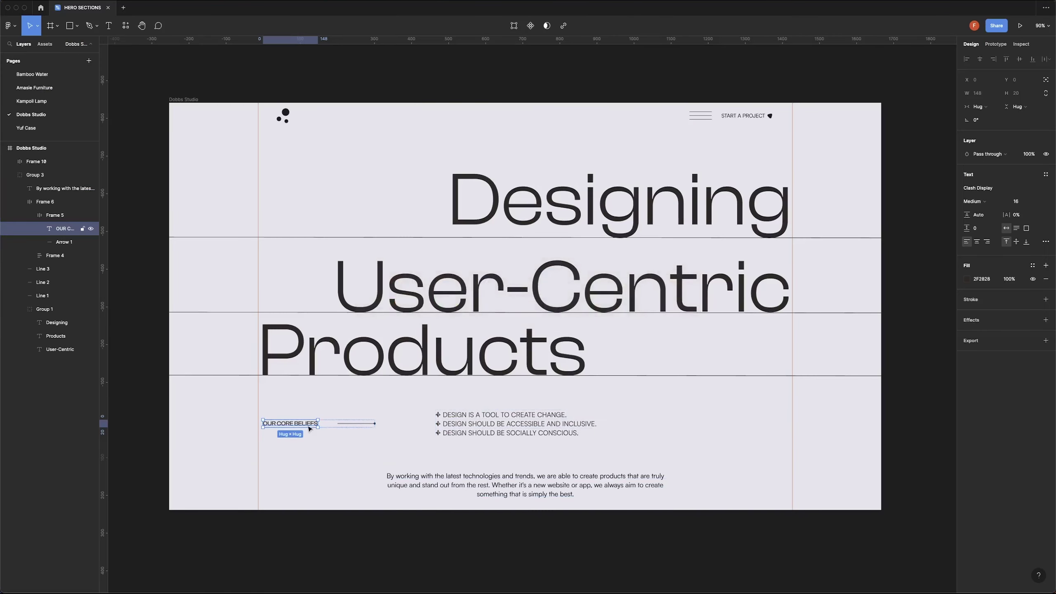
key("alt")
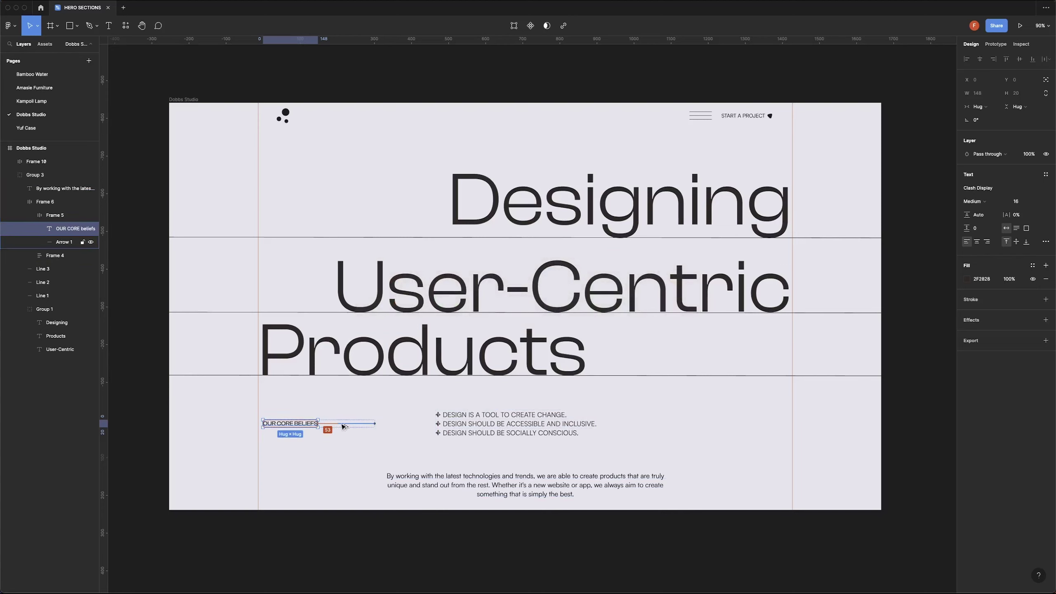
left_click(368, 424)
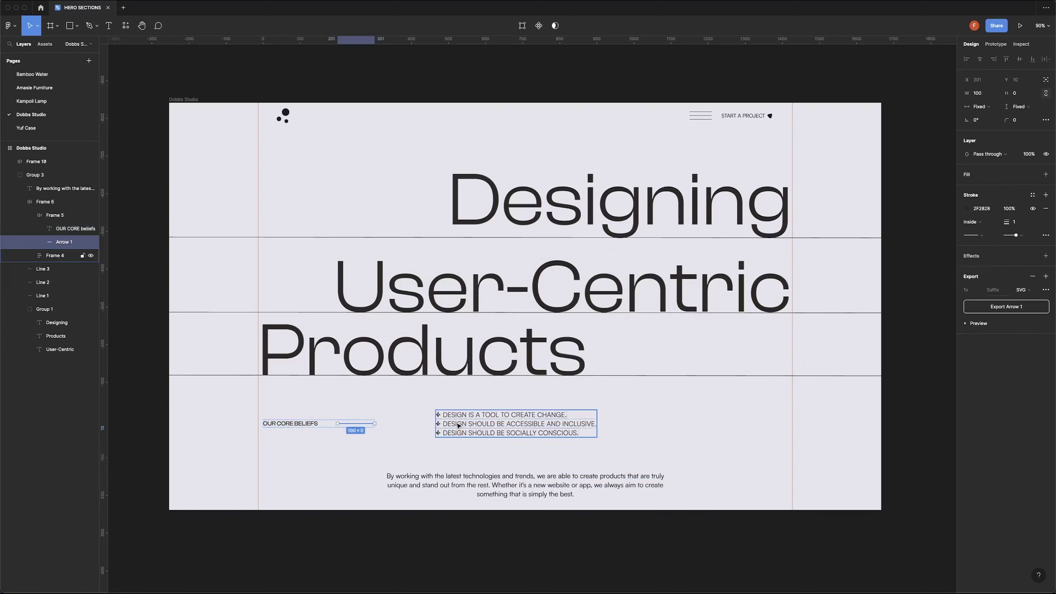
key("alt")
key("super+Tab")
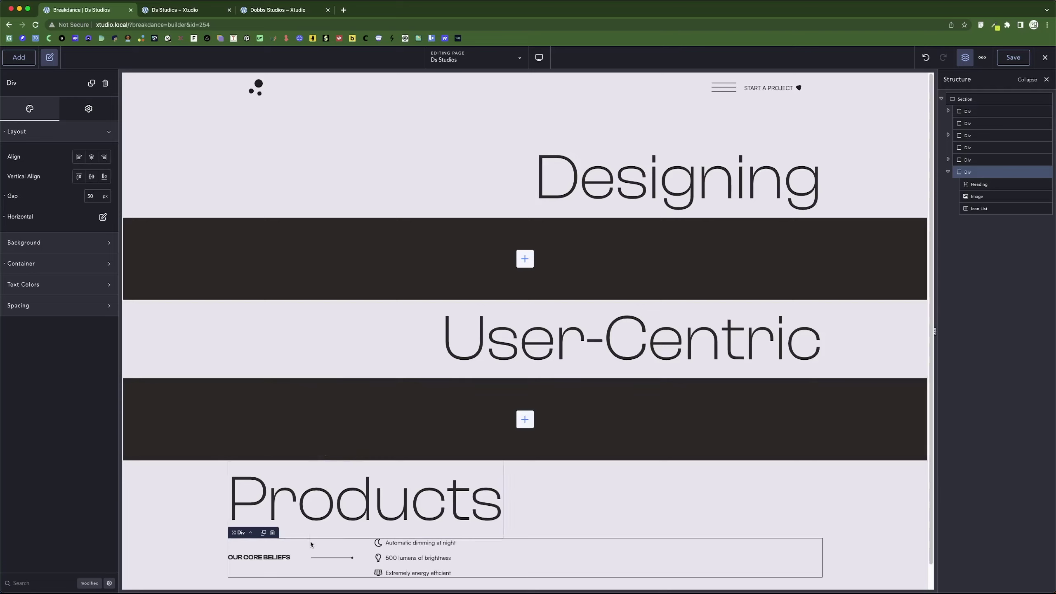
Give the icon list's wrapper a left margin of 113 px in Breakdance.
double_click(89, 197)
left_click(416, 556)
left_click(49, 176)
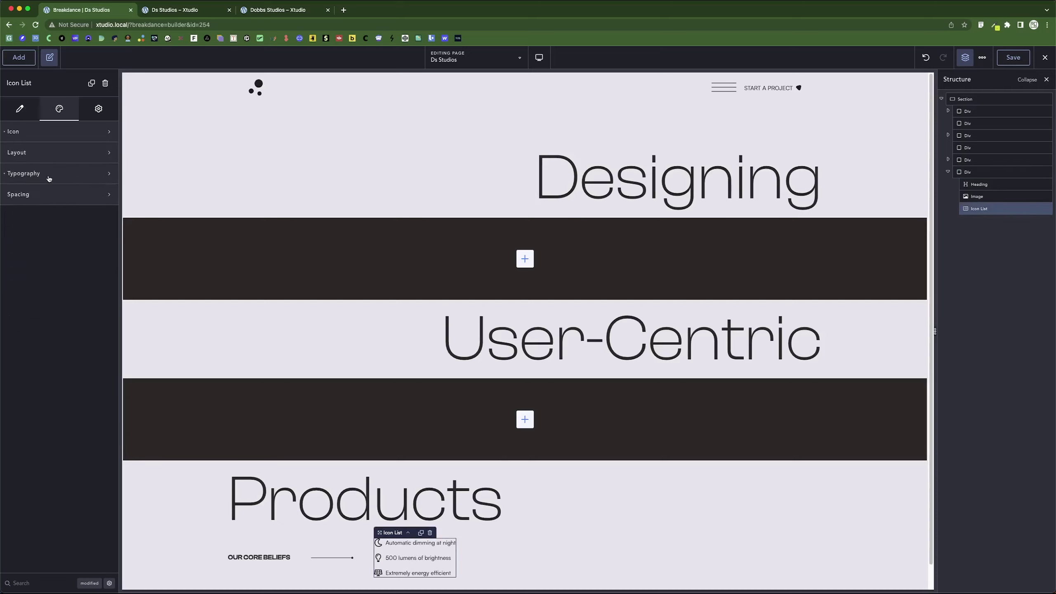
left_click(93, 111)
left_click(37, 131)
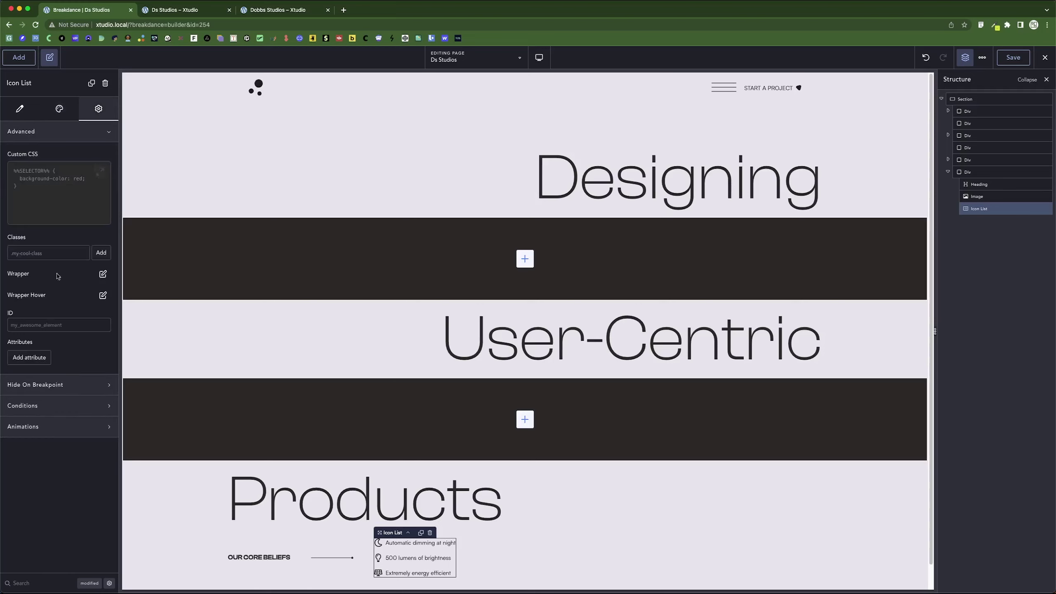
left_click(102, 275)
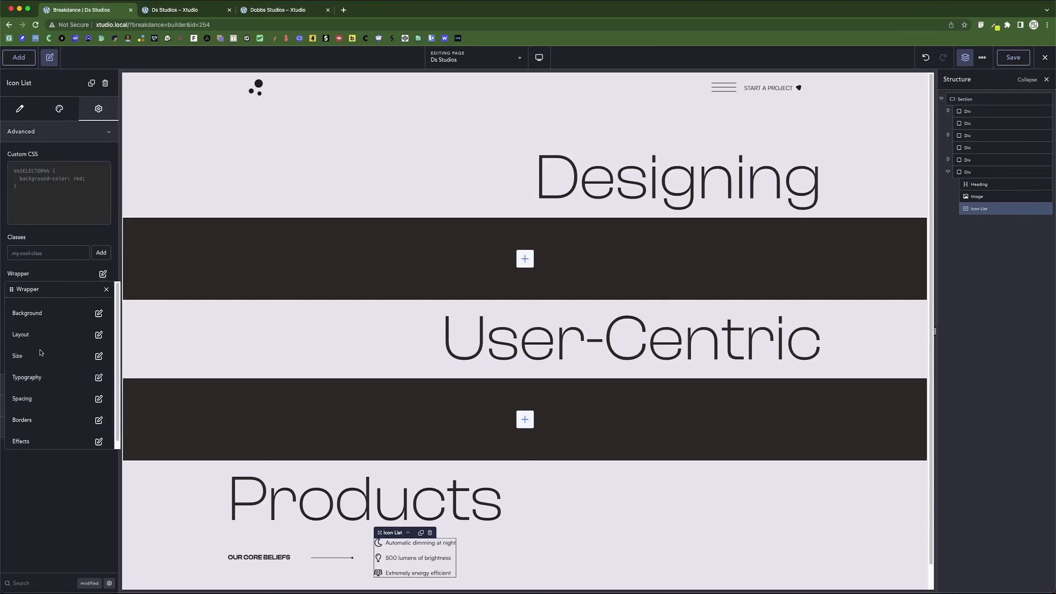
left_click(99, 397)
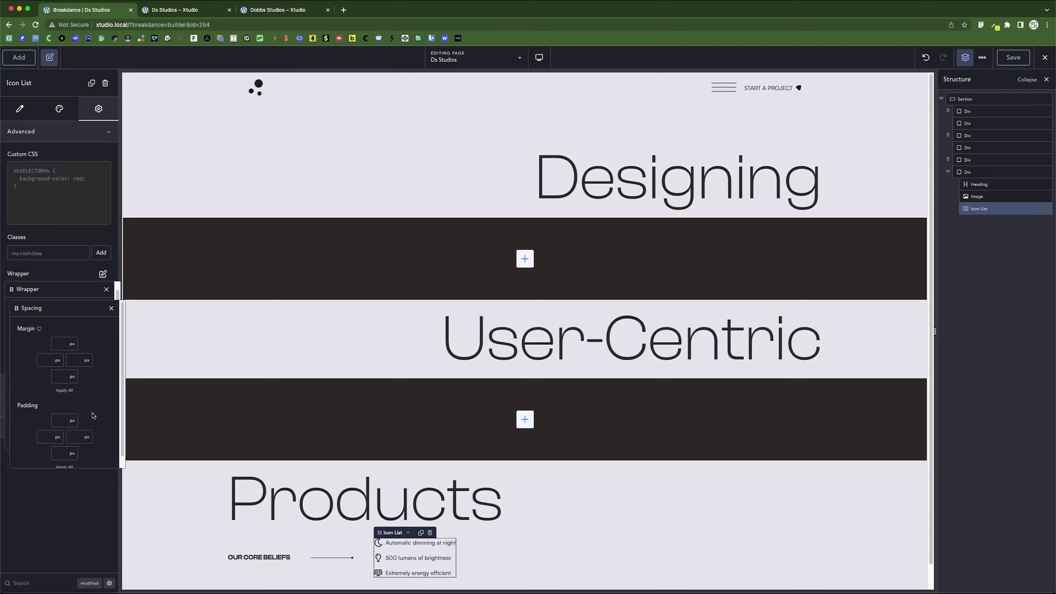
left_click(41, 363)
type("113")
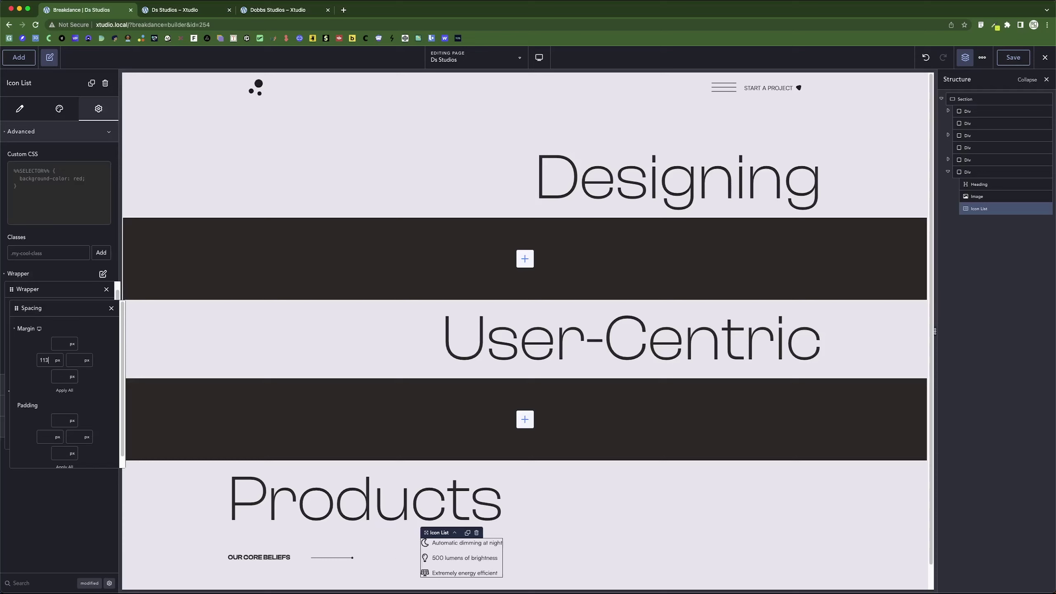
left_click(177, 512)
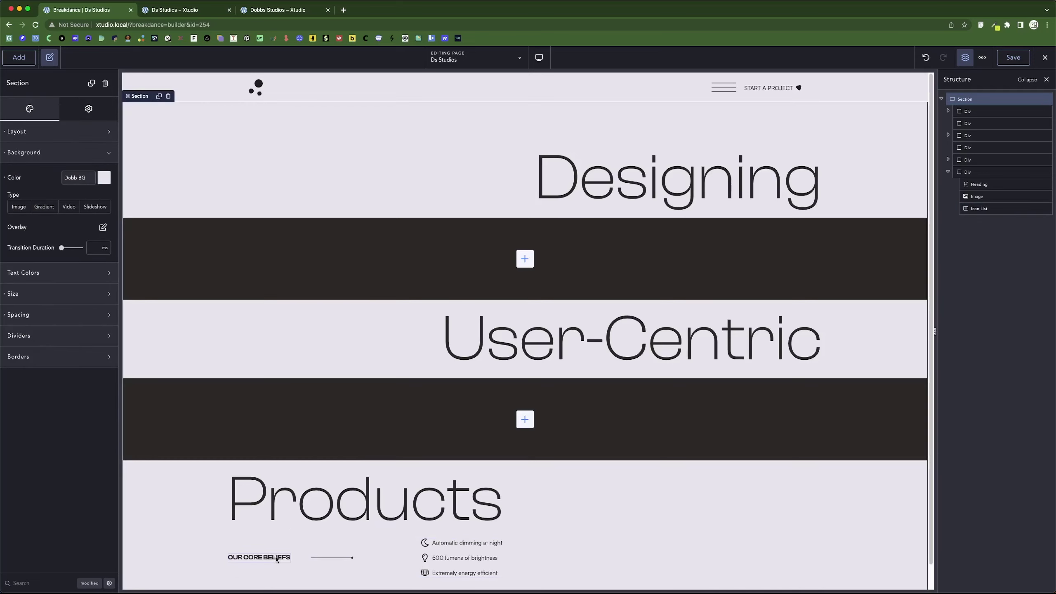
Remove the "500 lumens of brightness" and "Extremely energy efficient" items from the icon list.
left_click(463, 563)
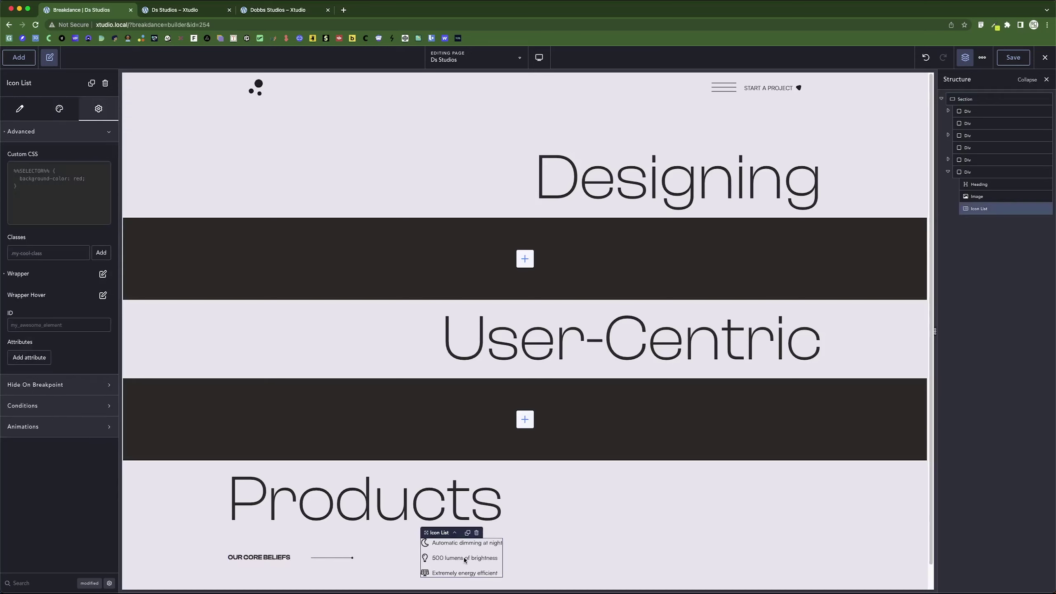
left_click(22, 113)
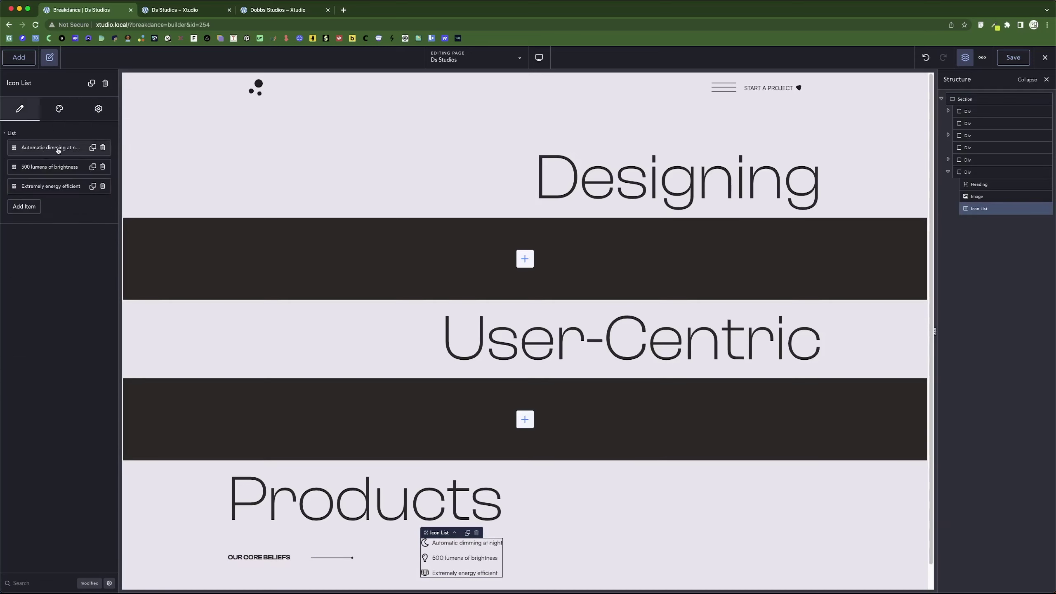
left_click(102, 166)
left_click(103, 167)
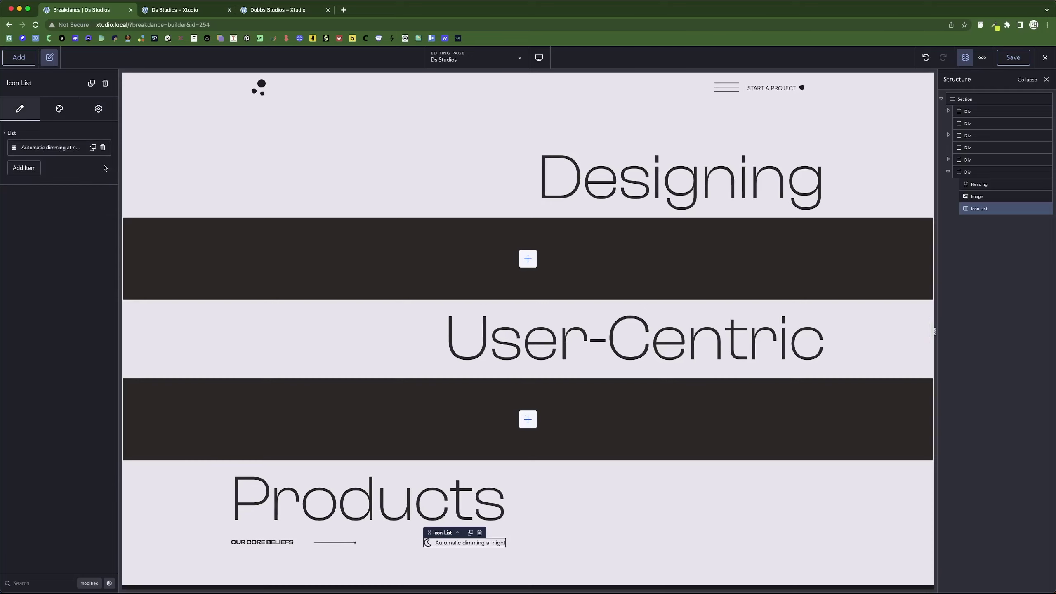
Replace the remaining list item's moon icon with the four-pointed star from the Service icon set.
left_click(48, 147)
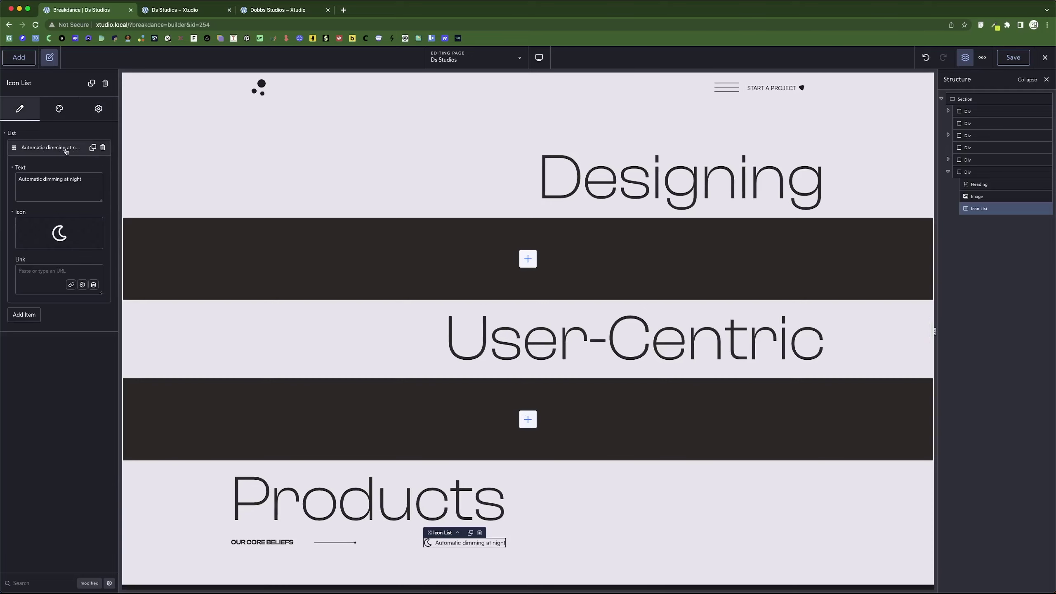
left_click(60, 233)
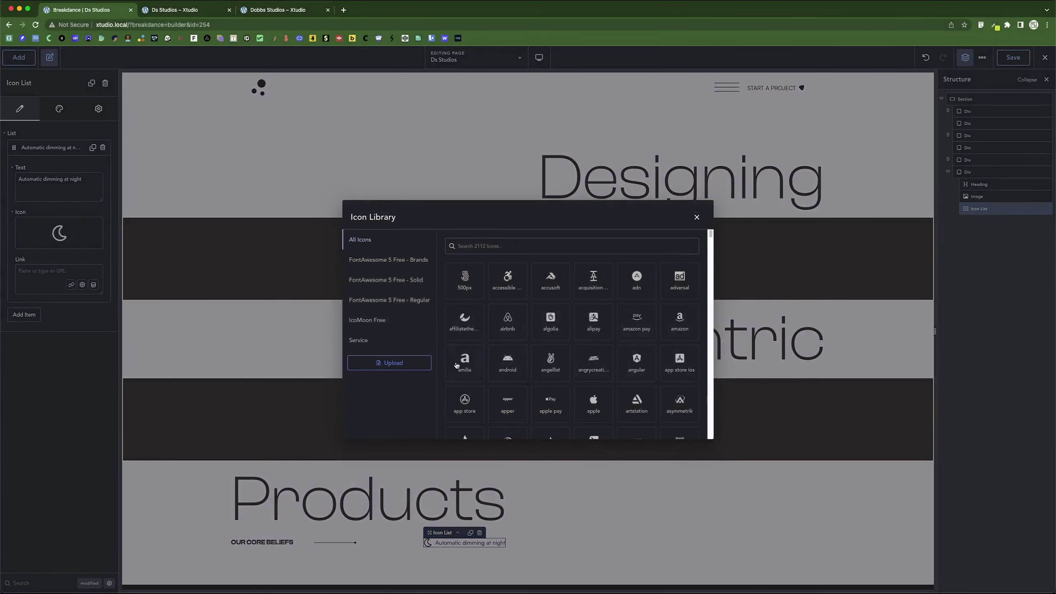
left_click(394, 342)
left_click(549, 331)
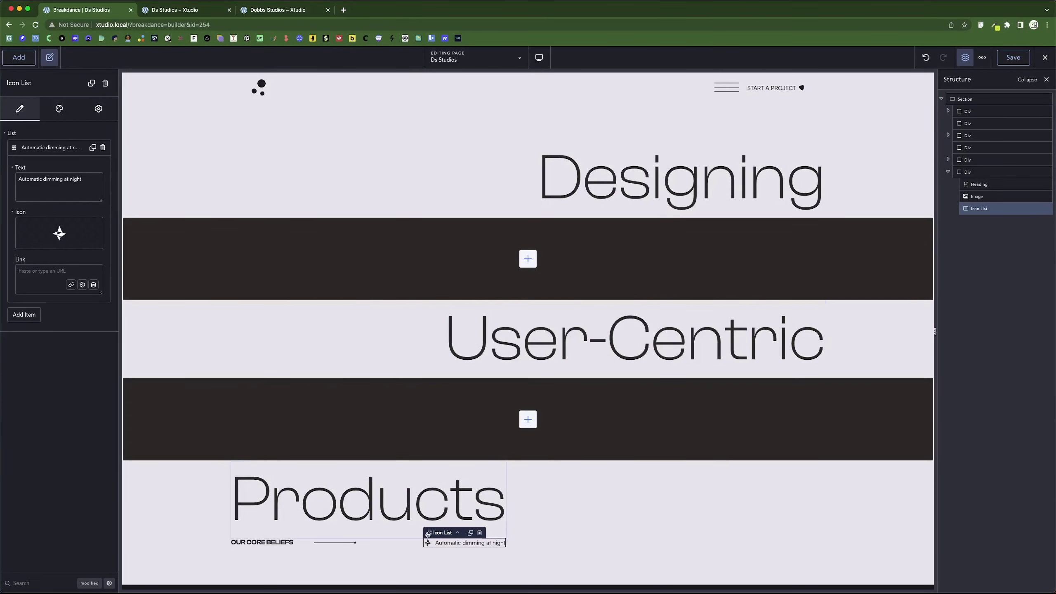
Replace the list item's text with "Design is a tool to create change." copied from the Figma design.
left_click(45, 185)
key("shift+alt+Left")
key("shift+alt+Left")
key("shift+alt+Left")
key("shift+alt+Left")
key("super+Tab")
left_click(461, 414)
double_click(461, 414)
double_click(461, 414)
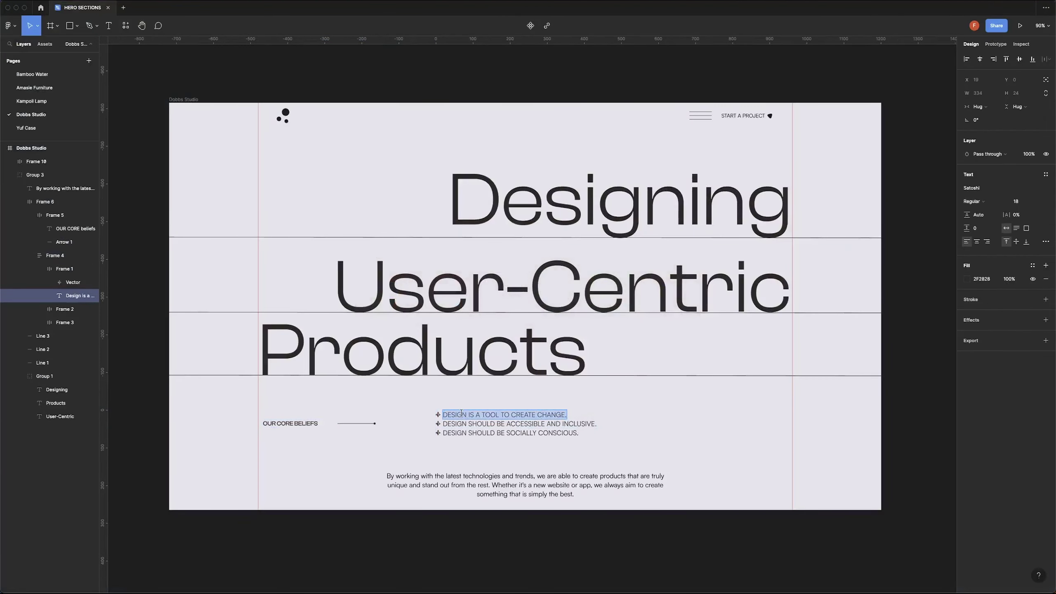
key("super+c")
key("super+Tab")
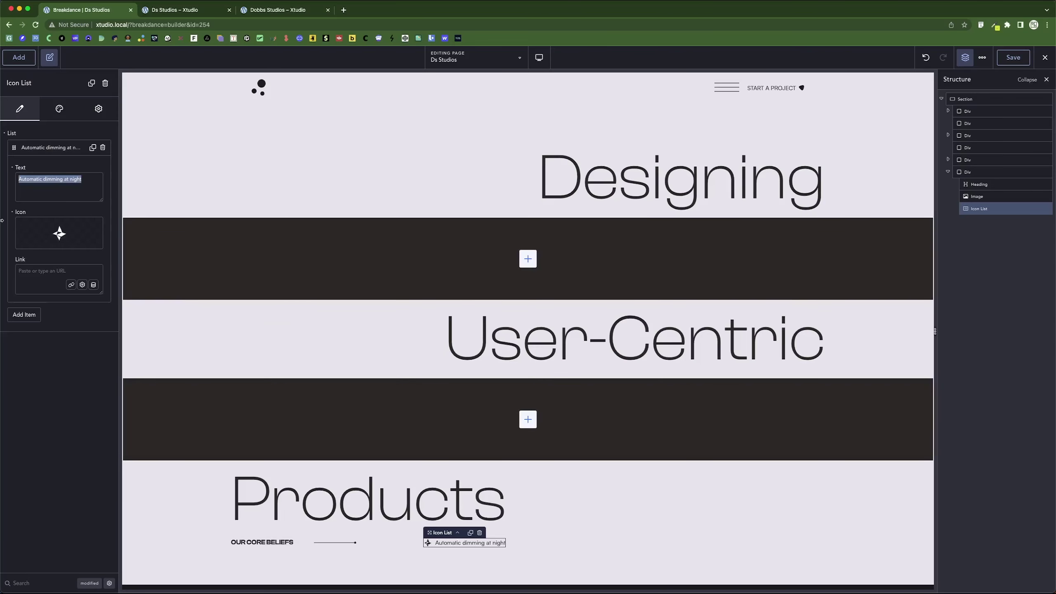
key("super+v")
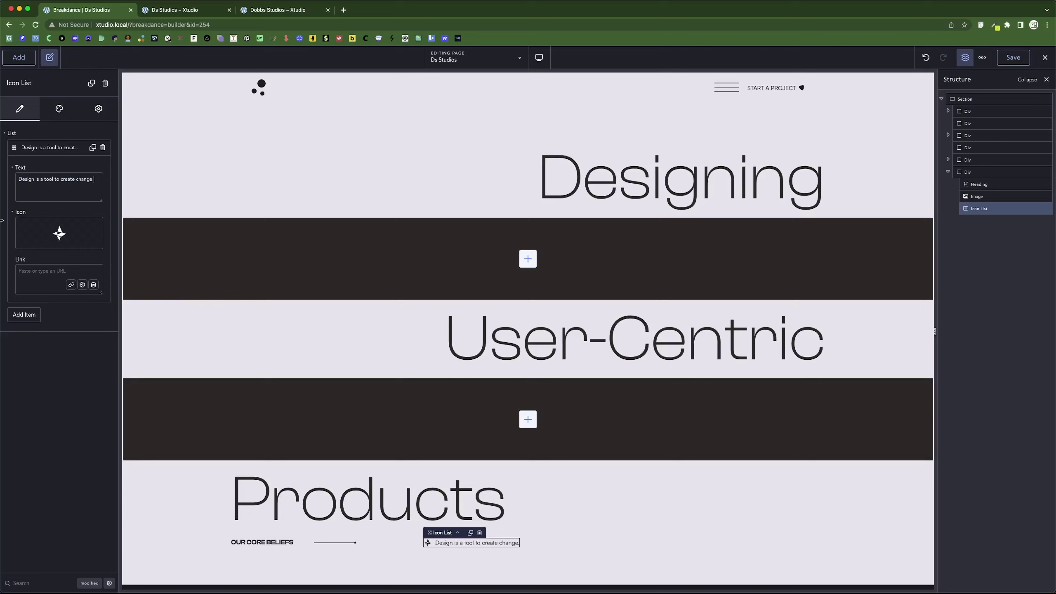
Duplicate the list item and change the copy's text to "Design should be accessible and inclusive." from the Figma design.
left_click(37, 147)
left_click(92, 147)
left_click(60, 168)
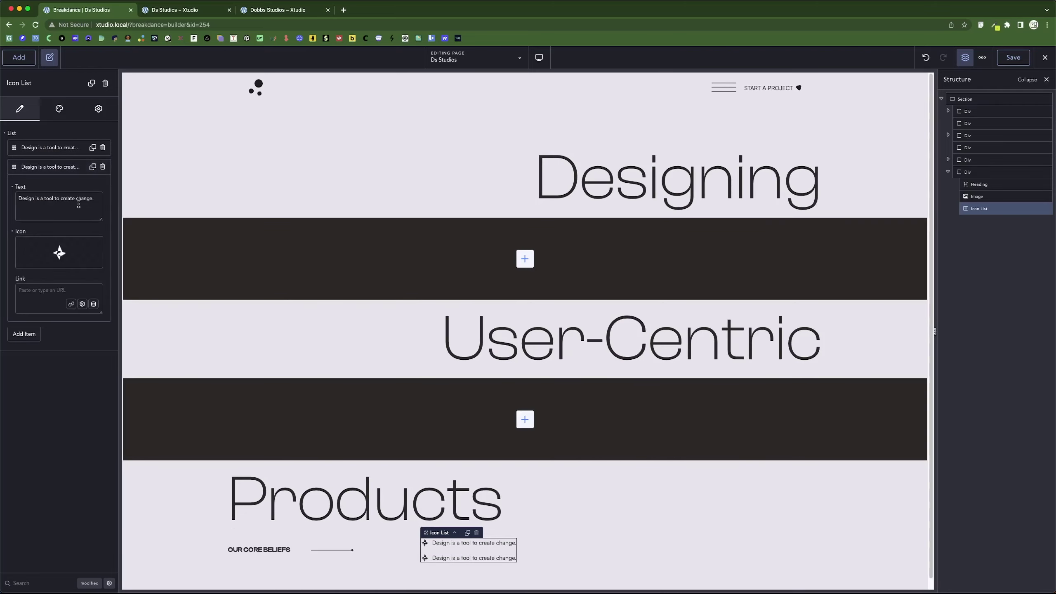
triple_click(76, 203)
key("super+Tab")
left_click(454, 424)
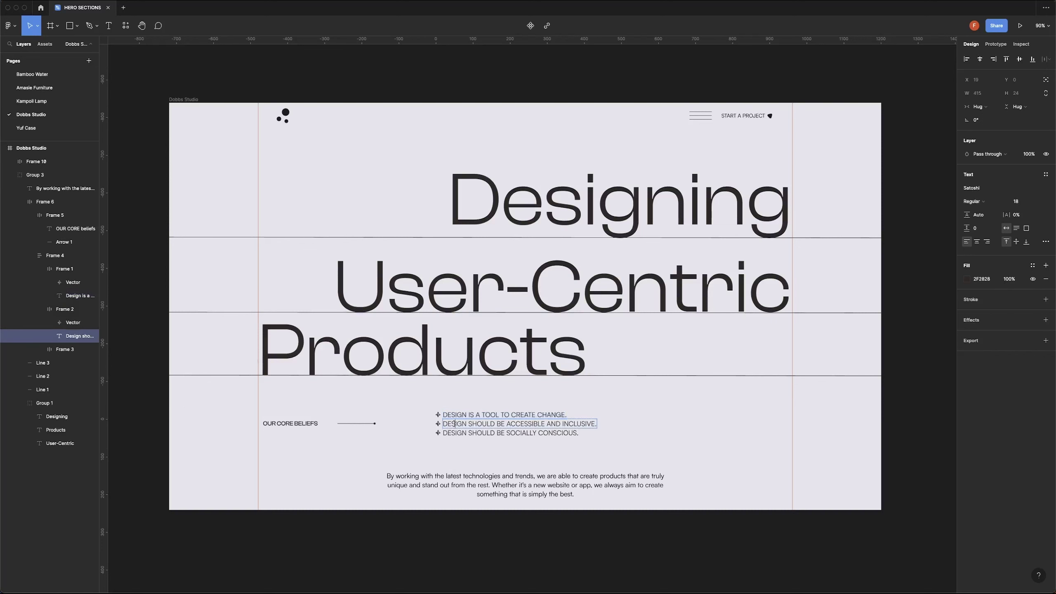
double_click(454, 424)
key("super+Tab")
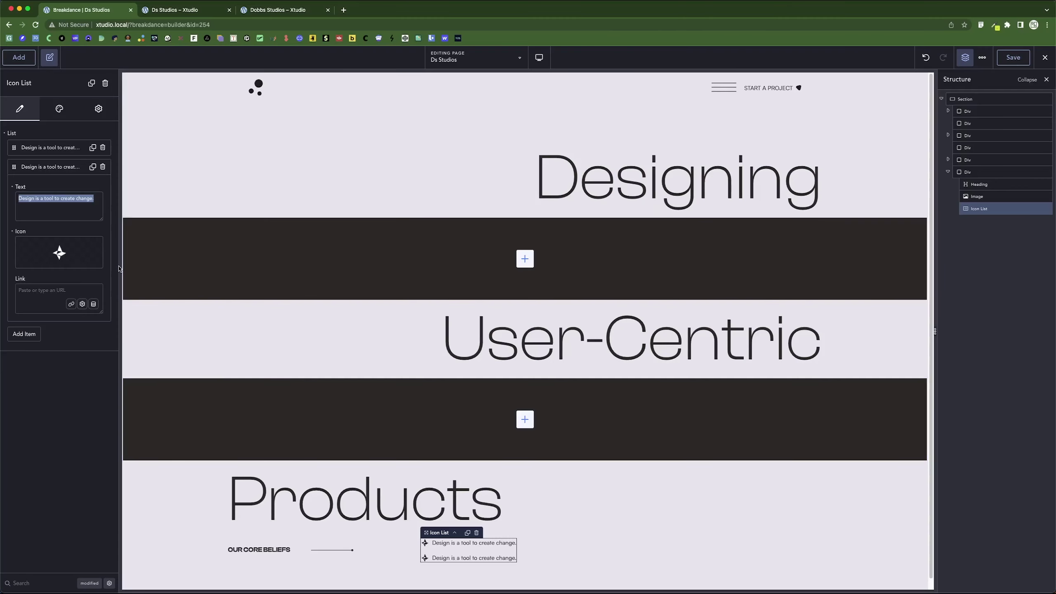
key("super+v")
left_click(55, 167)
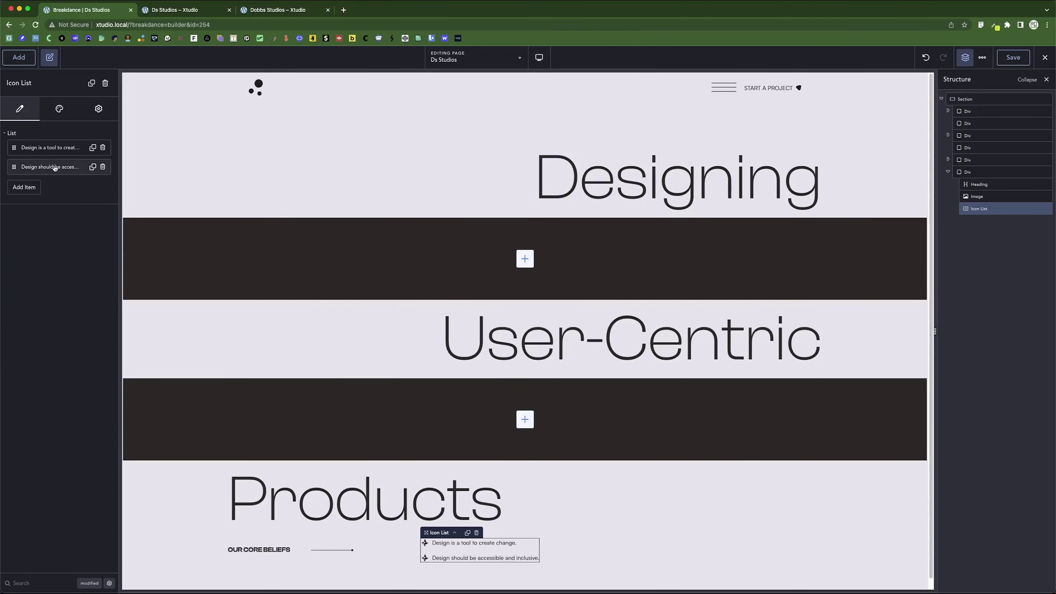
Duplicate the second list item and change the copy's text to "Design should be socially conscious." from the Figma design.
left_click(93, 166)
left_click(49, 186)
triple_click(77, 229)
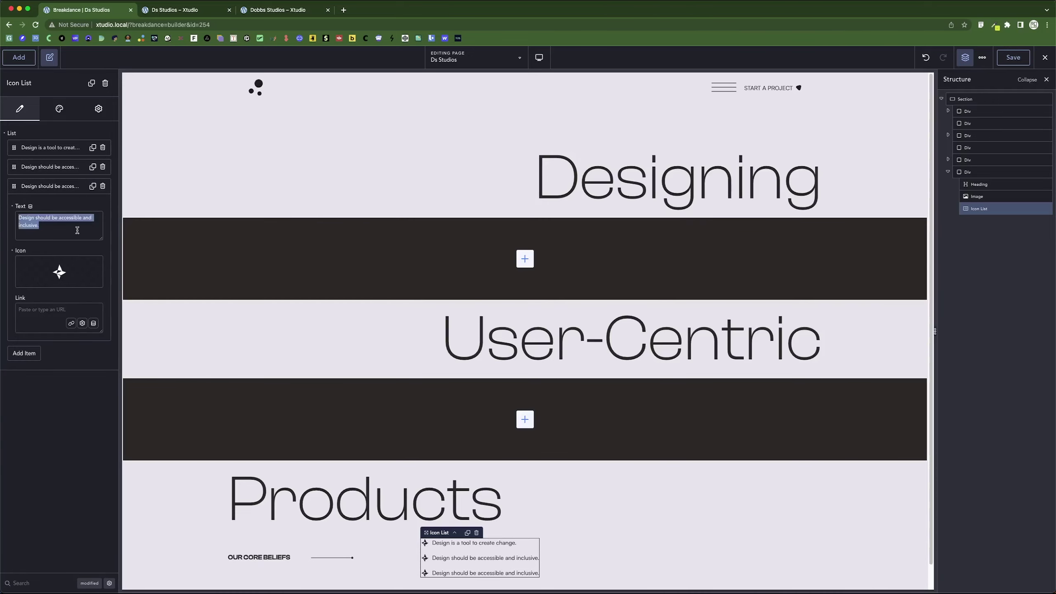
key("super+Tab")
double_click(539, 432)
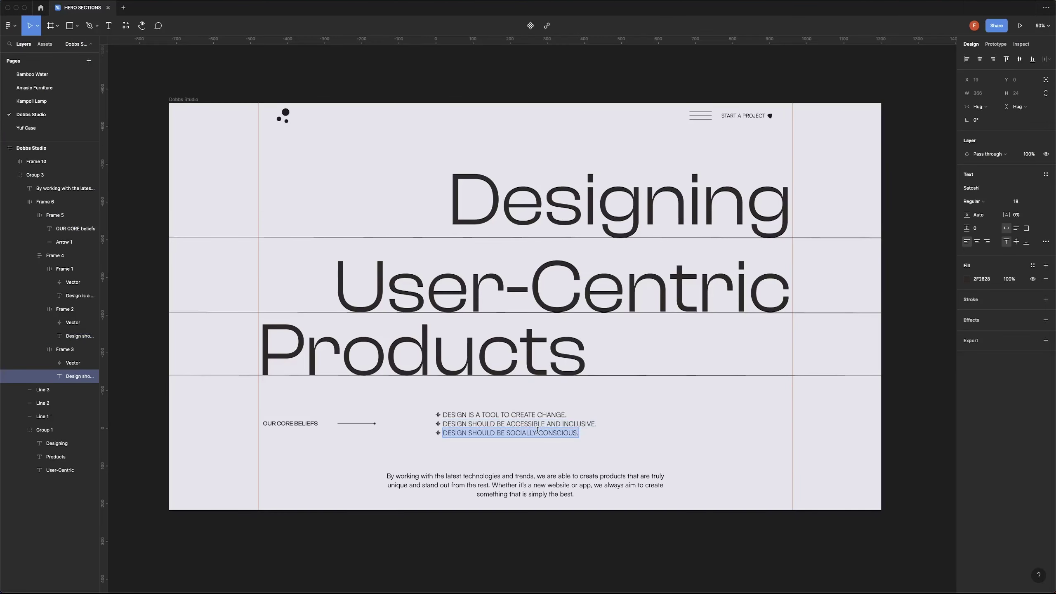
key("super+Tab")
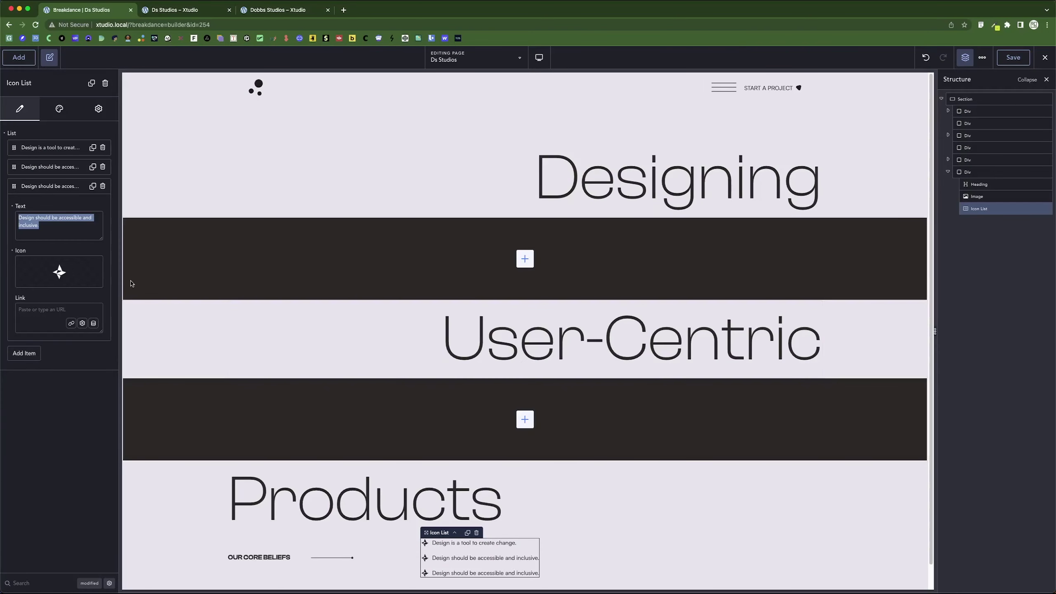
type("Design should be socially conscious.")
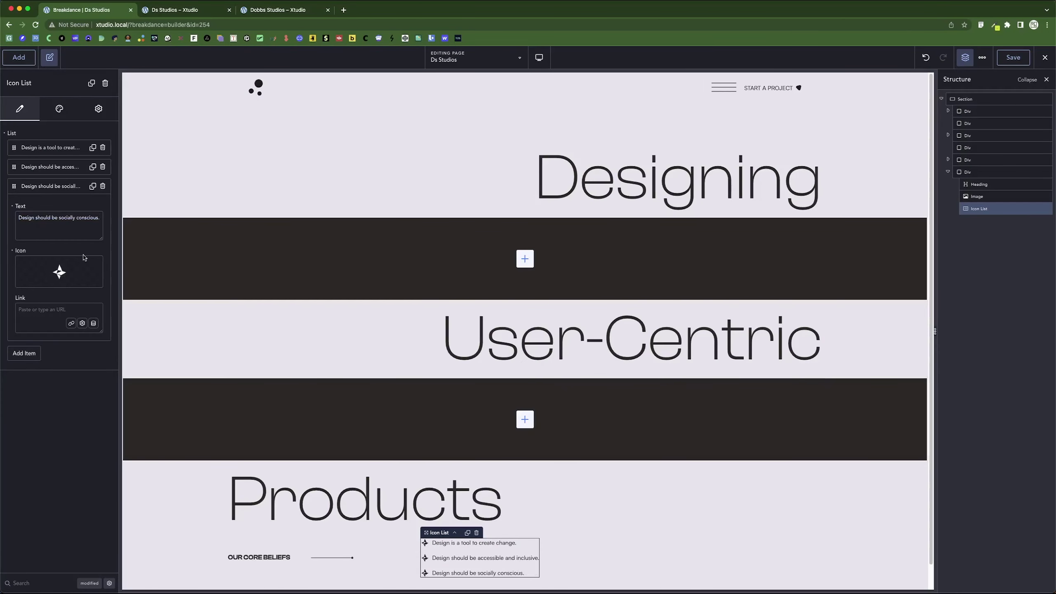
left_click(57, 186)
Apply the Dobbs List typography preset to the icon list.
left_click(59, 108)
left_click(48, 173)
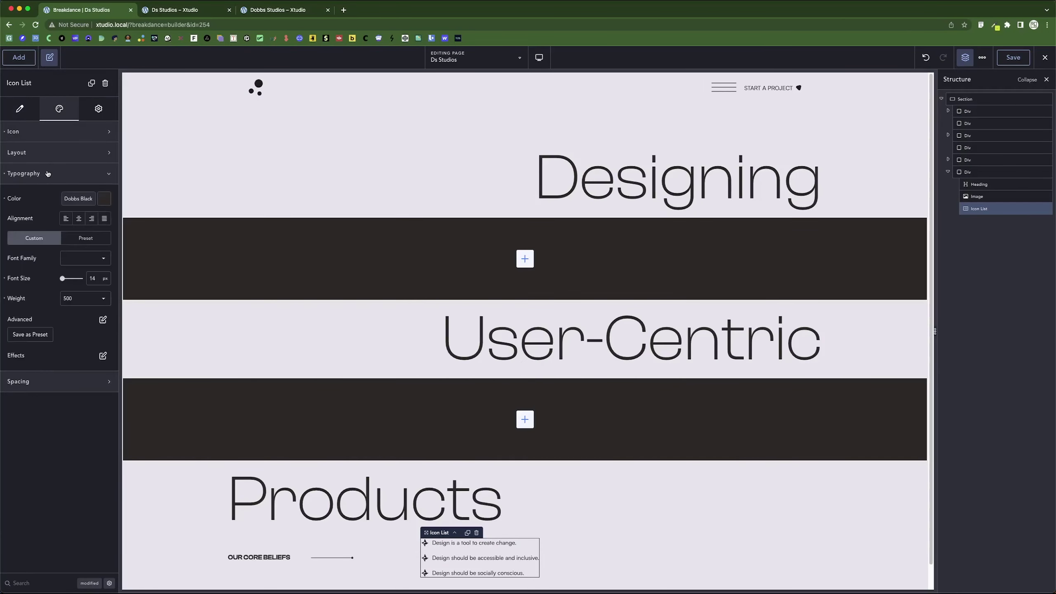
left_click(86, 238)
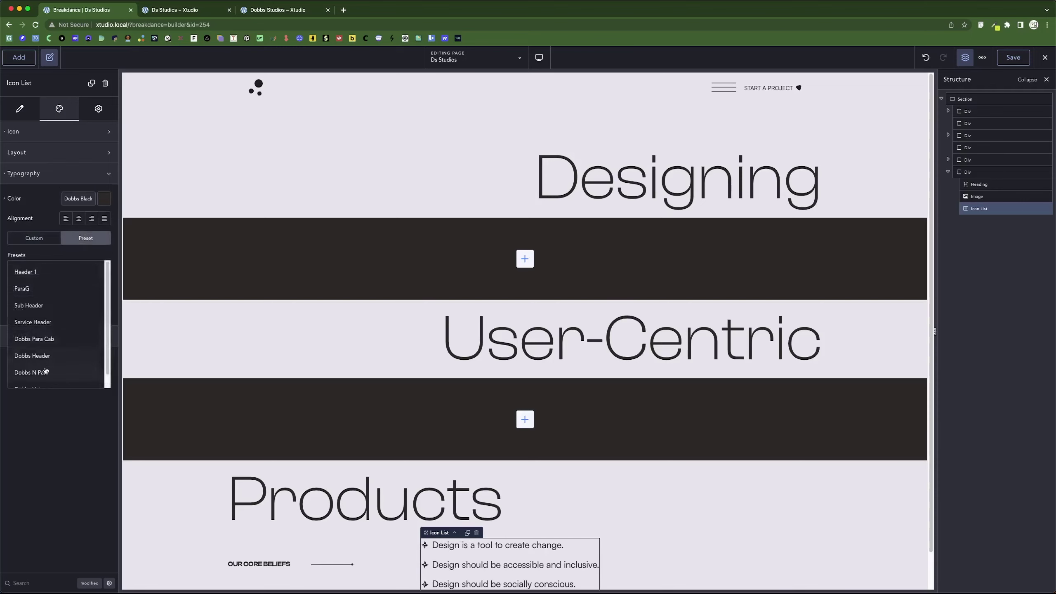
left_click(74, 266)
left_click(46, 375)
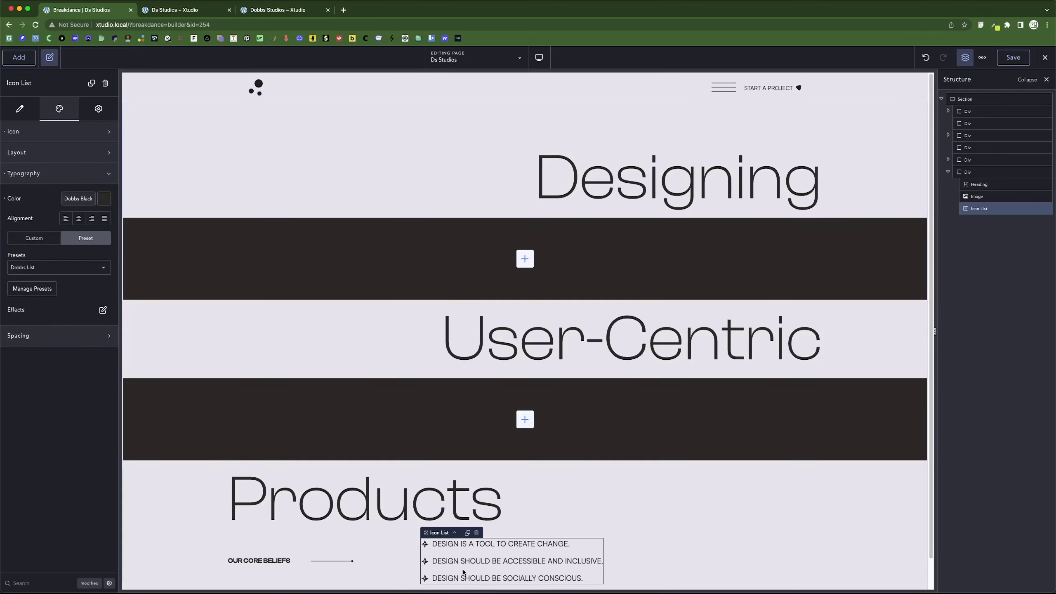
Set the space between the icon list's items to 5 px.
left_click(42, 132)
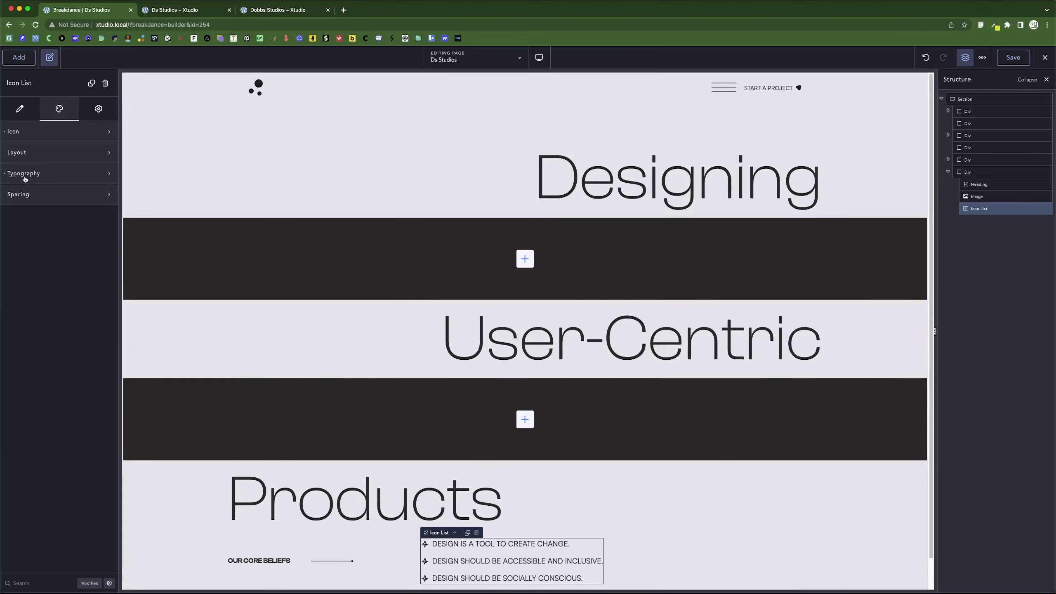
left_click(45, 138)
left_click(46, 154)
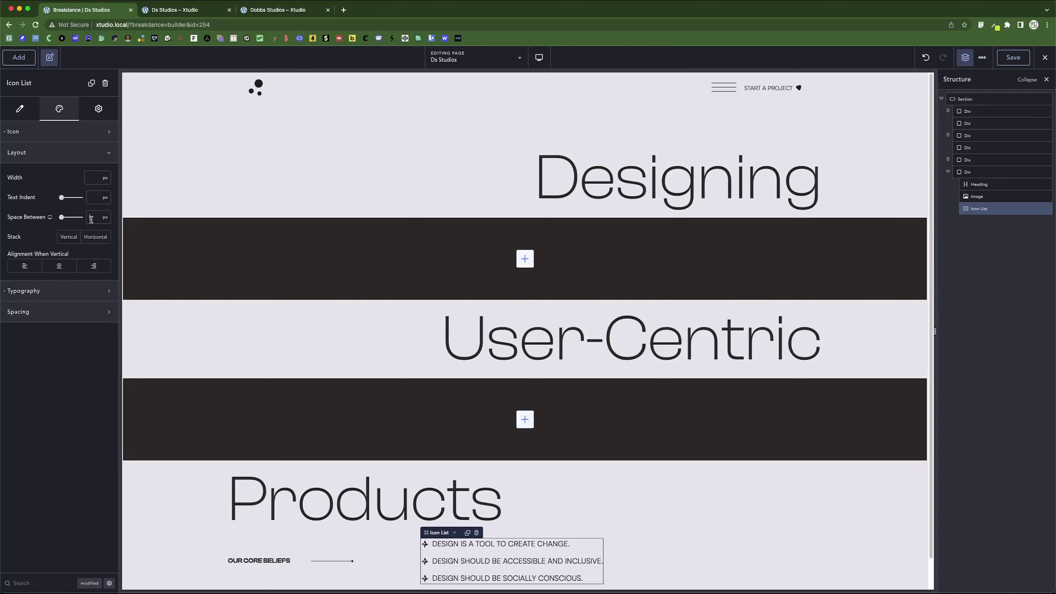
type("0")
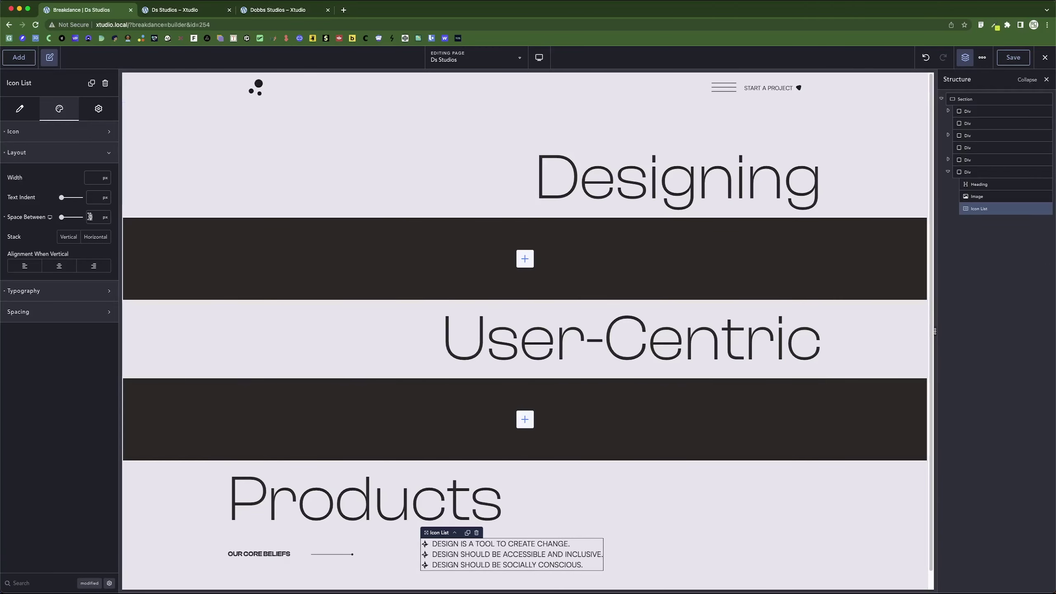
type("5")
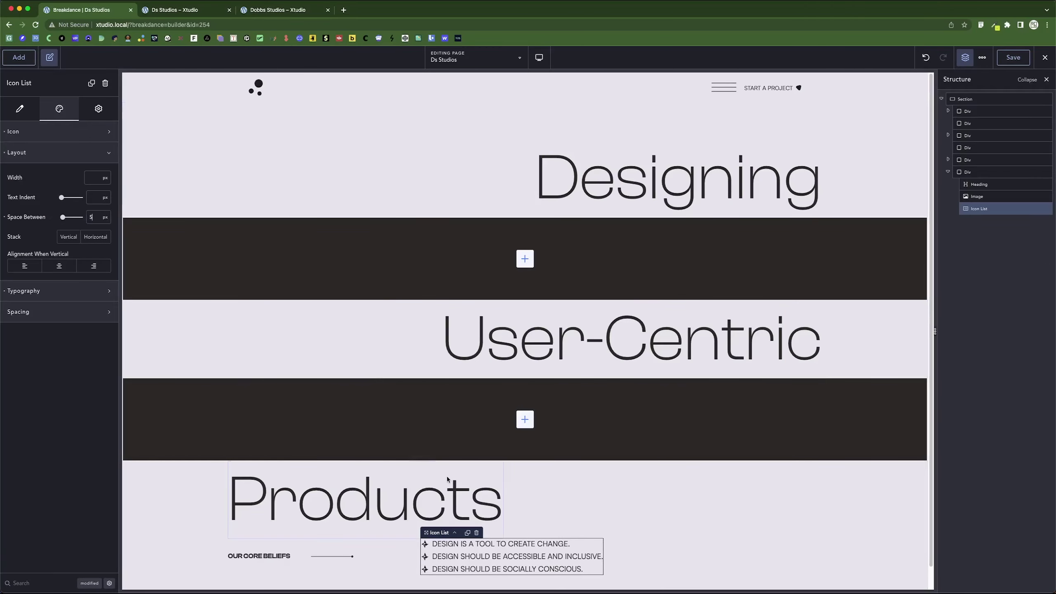
Add a Rich Text element and place it at the end of the section, below the core beliefs row.
scroll(447, 480, "down", 1)
left_click(244, 510)
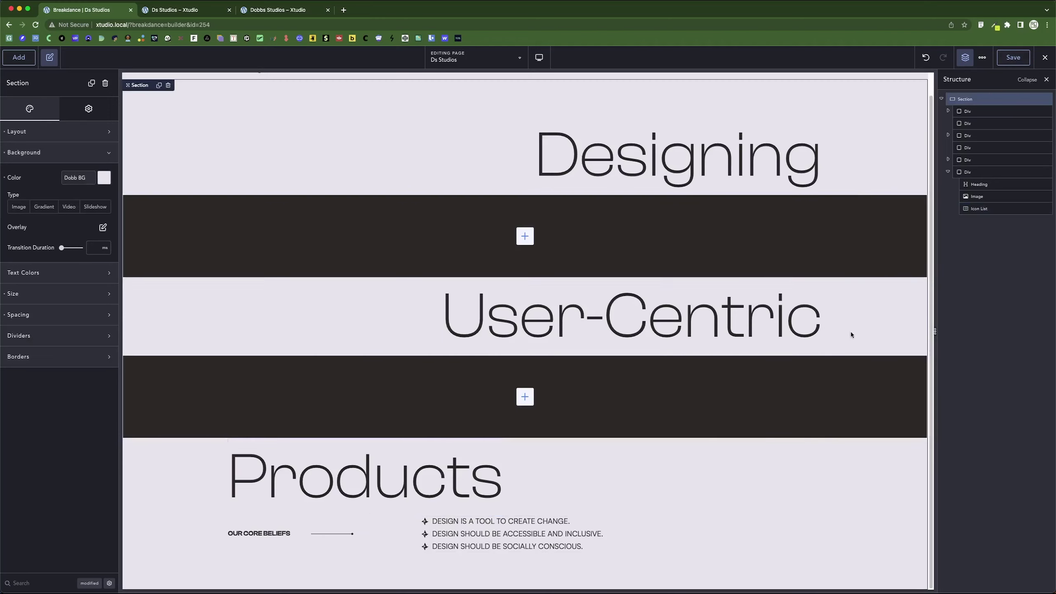
left_click(948, 172)
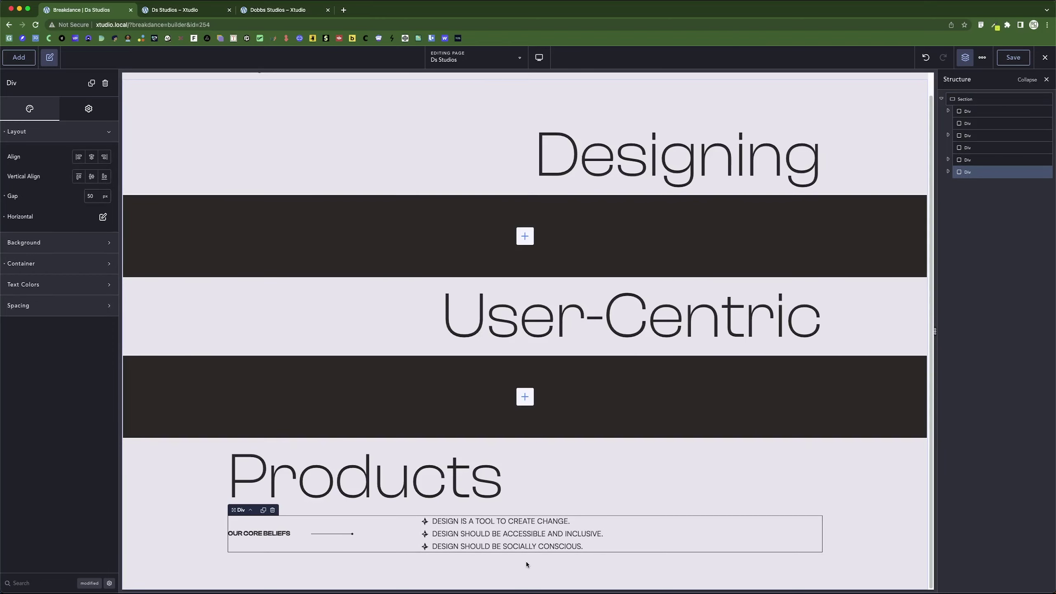
left_click(19, 57)
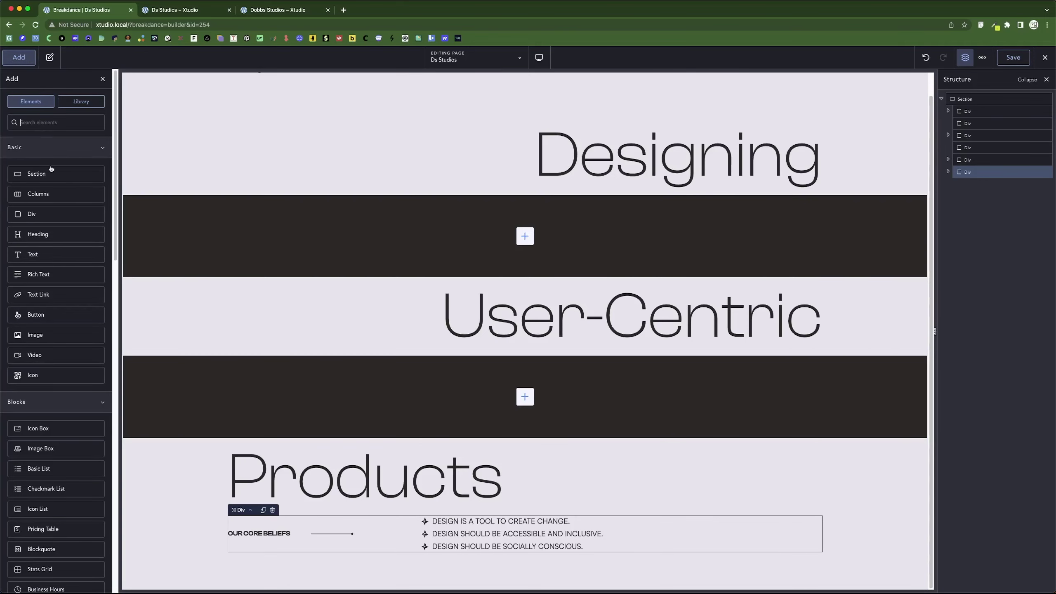
left_click(38, 275)
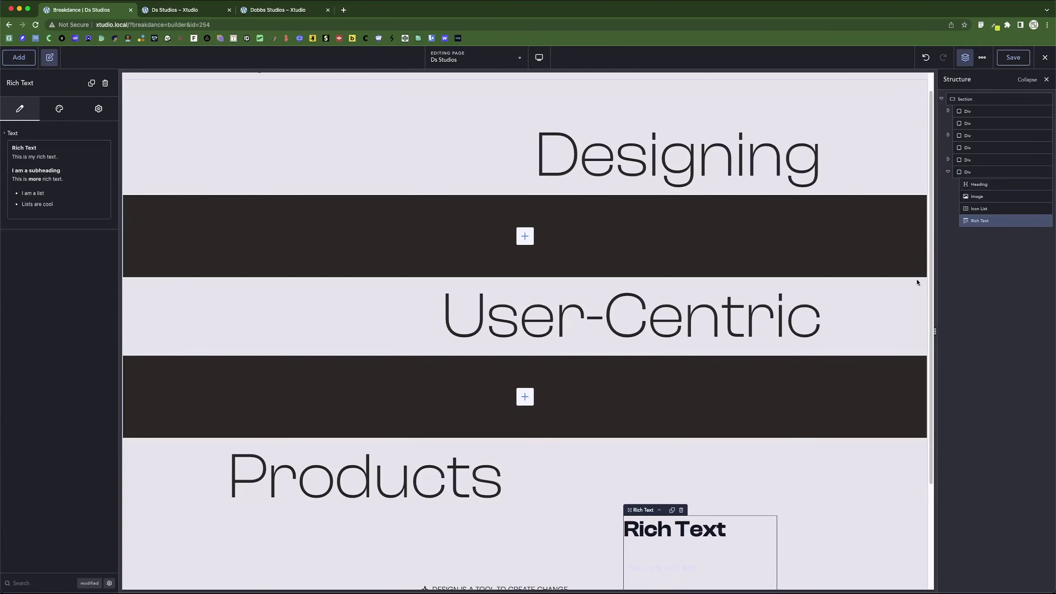
left_click_drag(980, 220, 954, 113)
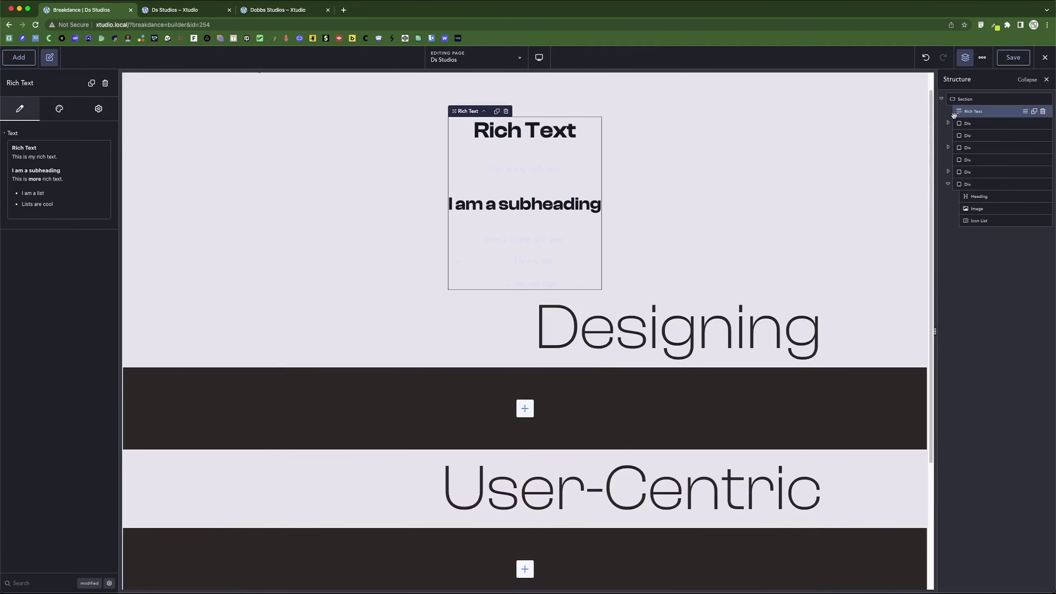
left_click(948, 184)
left_click_drag(975, 113, 544, 553)
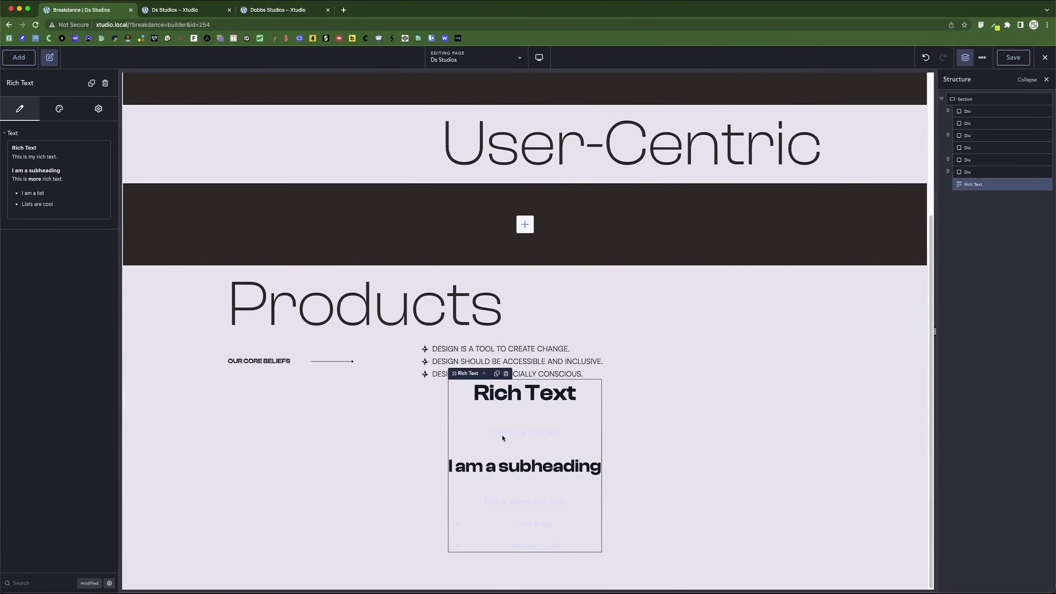
Open the rich text's content for editing and copy the paragraph starting "By working with the latest technologies" from the Figma design.
left_click(102, 179)
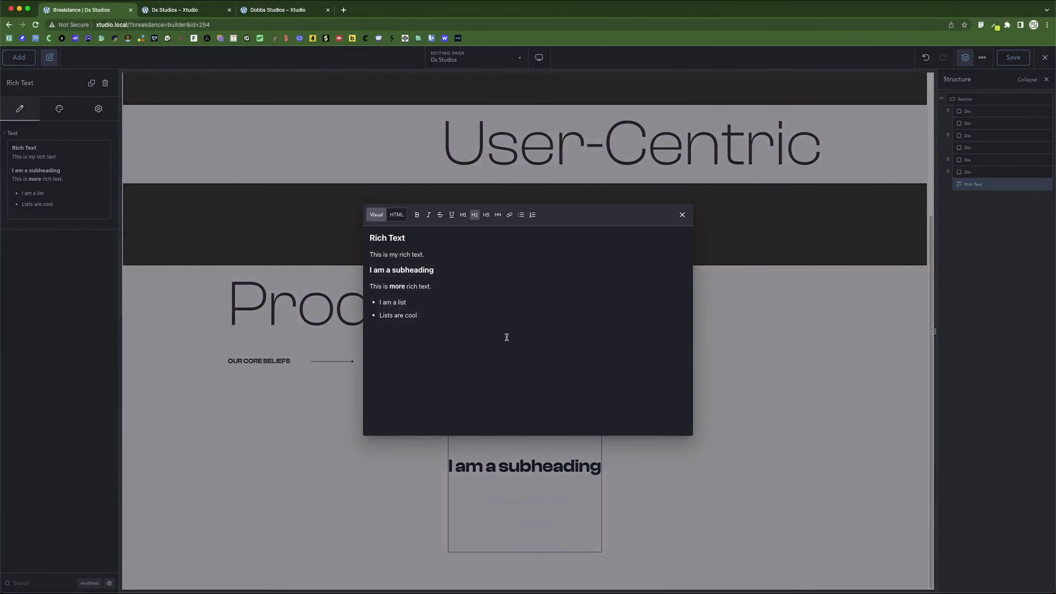
key("super+Tab")
double_click(480, 478)
key("super+c")
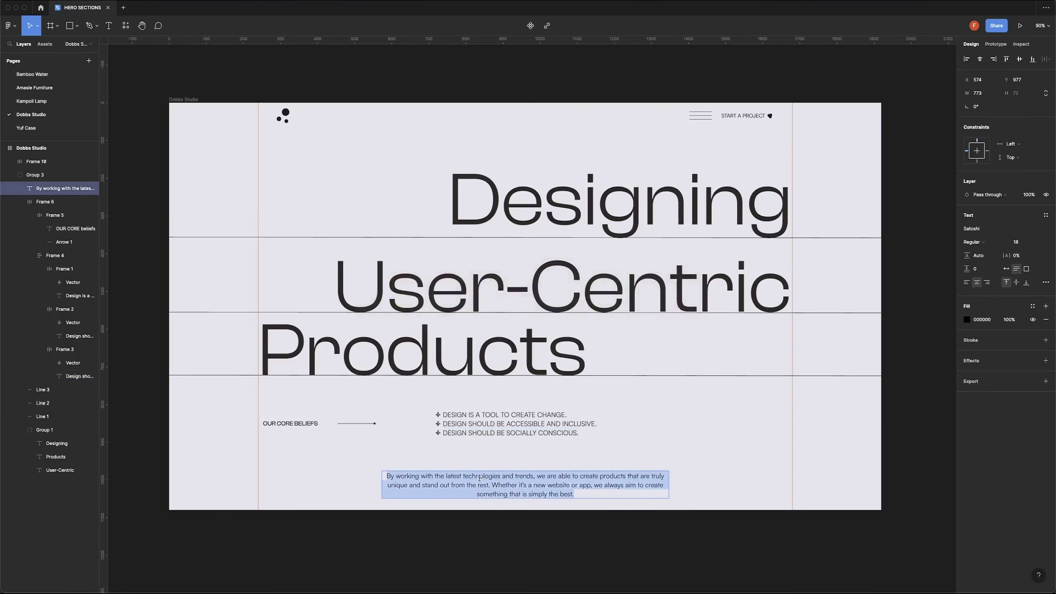
key("super+Tab")
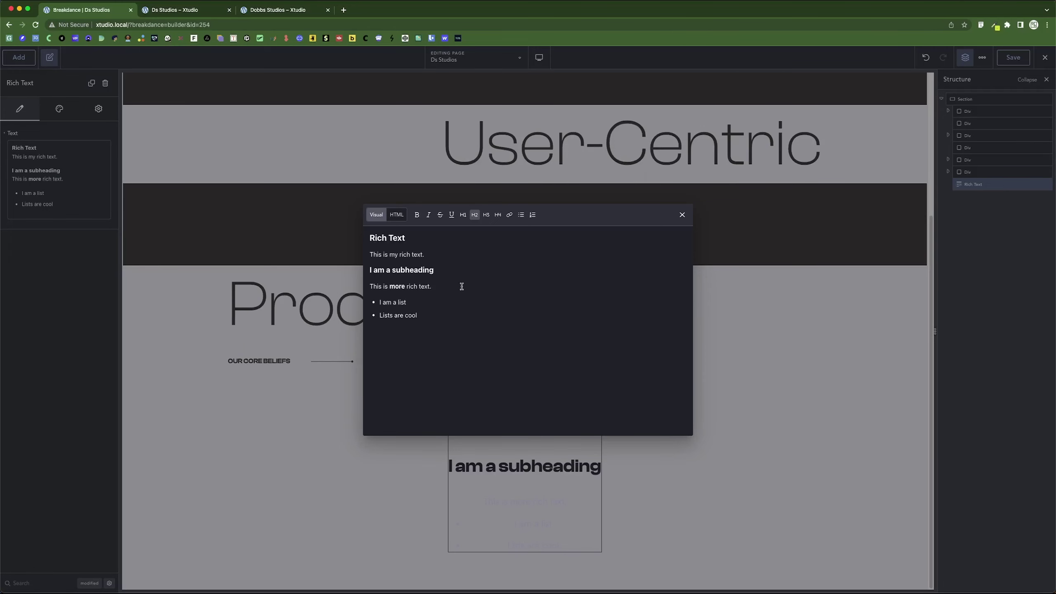
triple_click(458, 272)
key("super+a")
key("super+v")
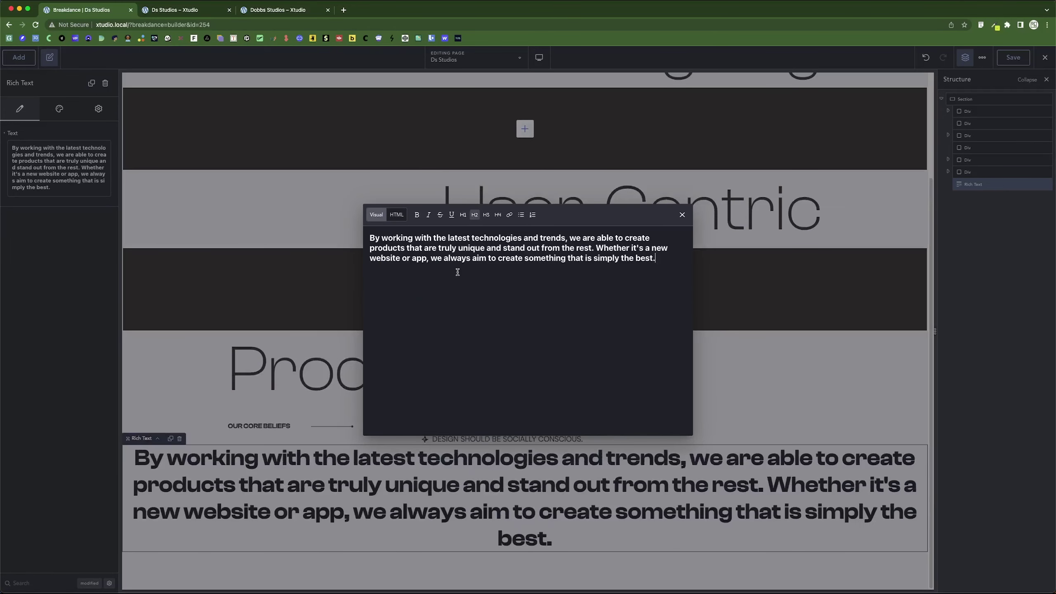
key("super+z")
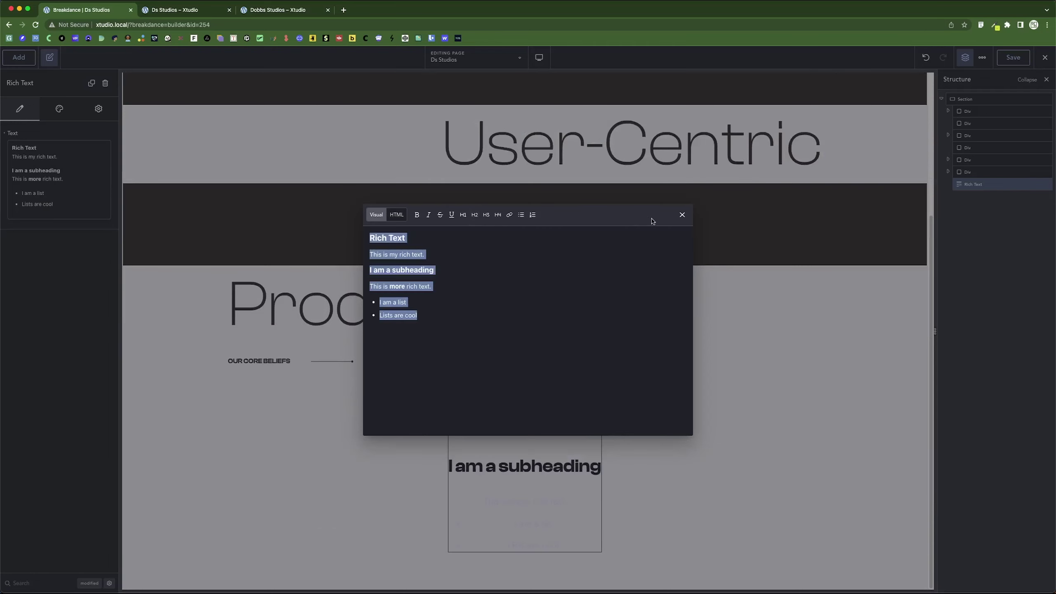
left_click(682, 215)
Clear all placeholder content from the rich text and paste the copied Figma paragraph as normal body text.
left_click(75, 187)
triple_click(457, 311)
key("super+a")
key("BackSpace")
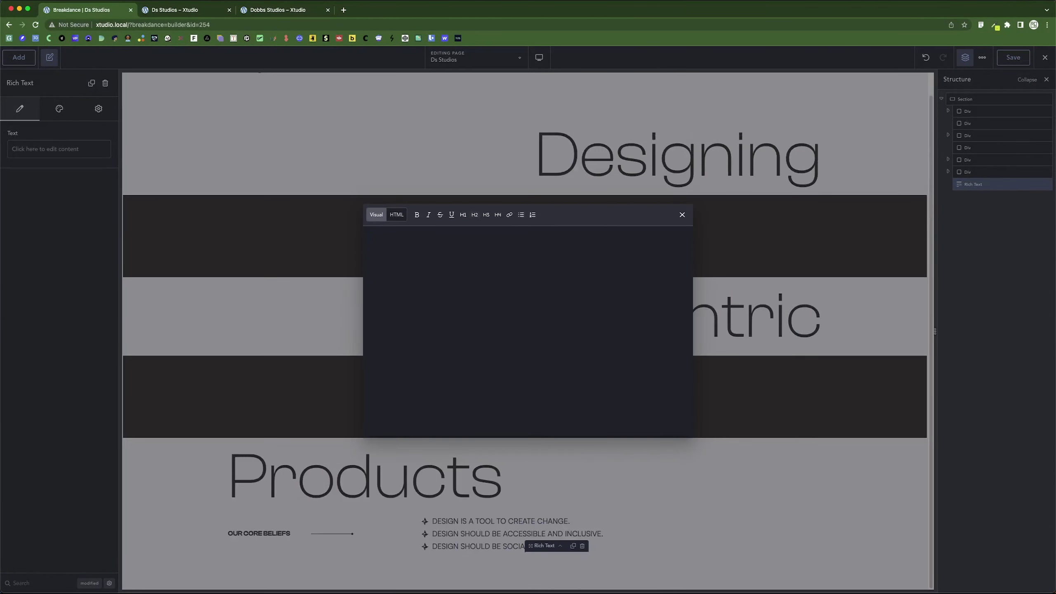
key("super+v")
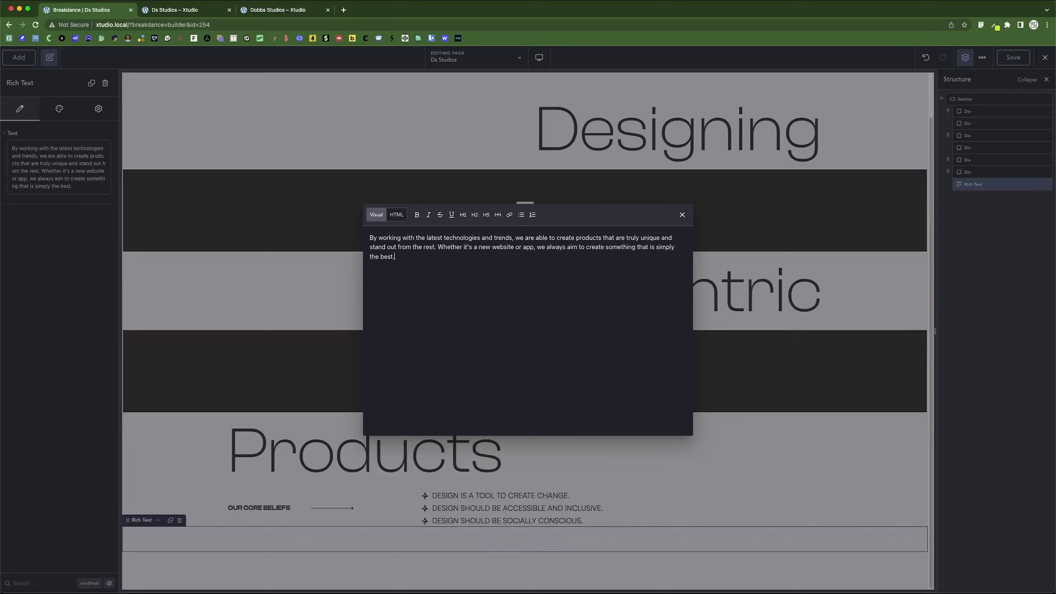
left_click(682, 215)
Check the paragraph's width in the Figma design and set the rich text's width to 773 px.
left_click(56, 108)
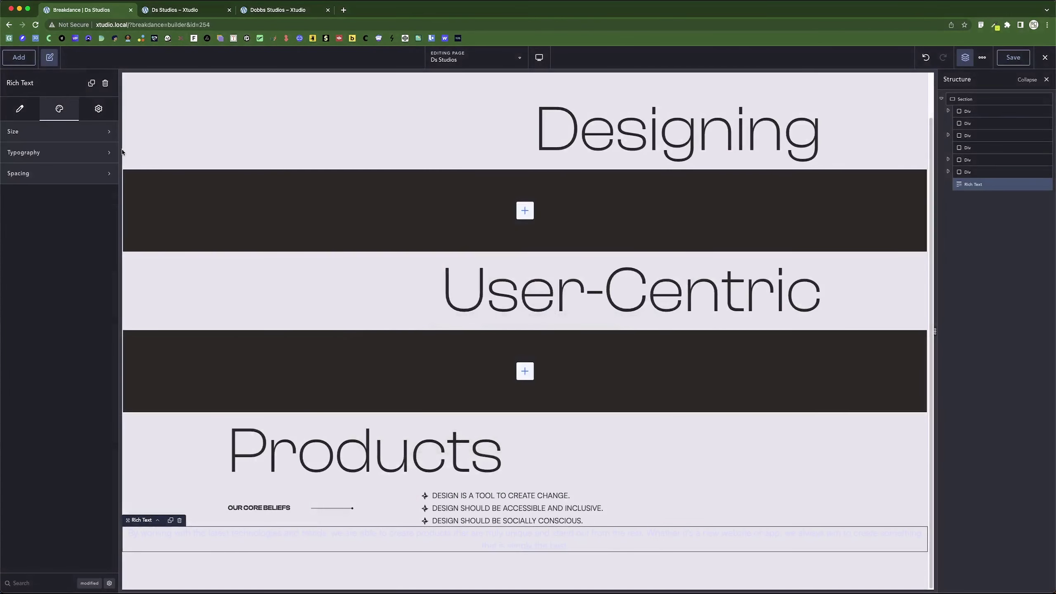
key("super+Tab")
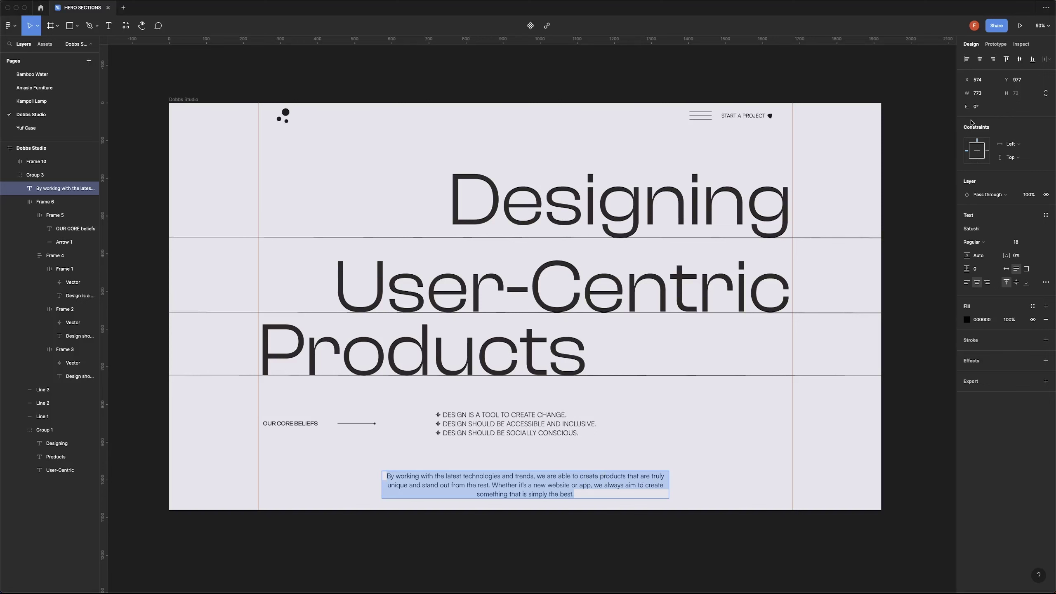
key("super+Tab")
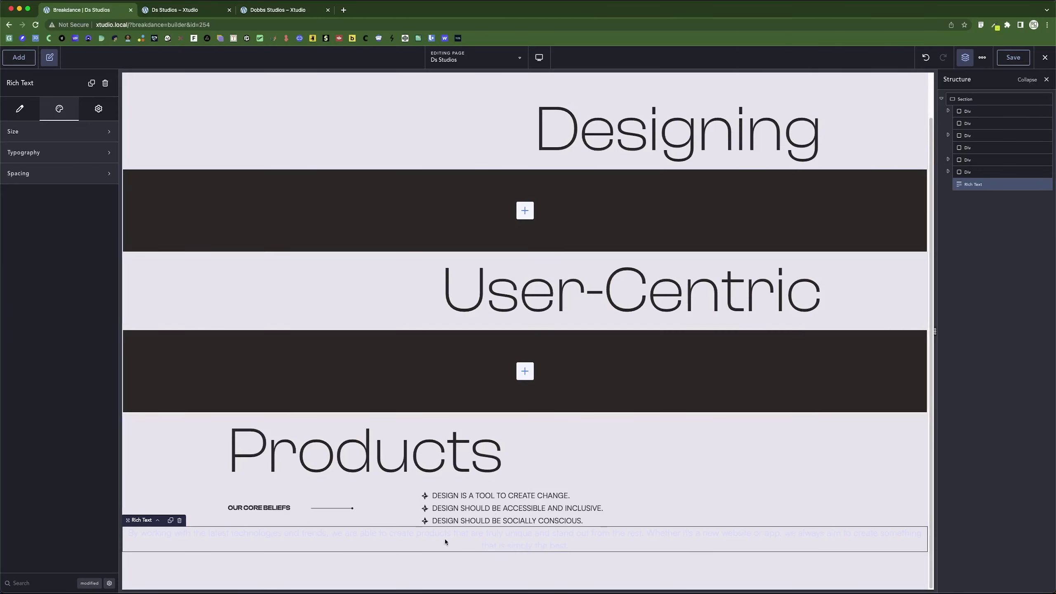
left_click(64, 133)
left_click(87, 157)
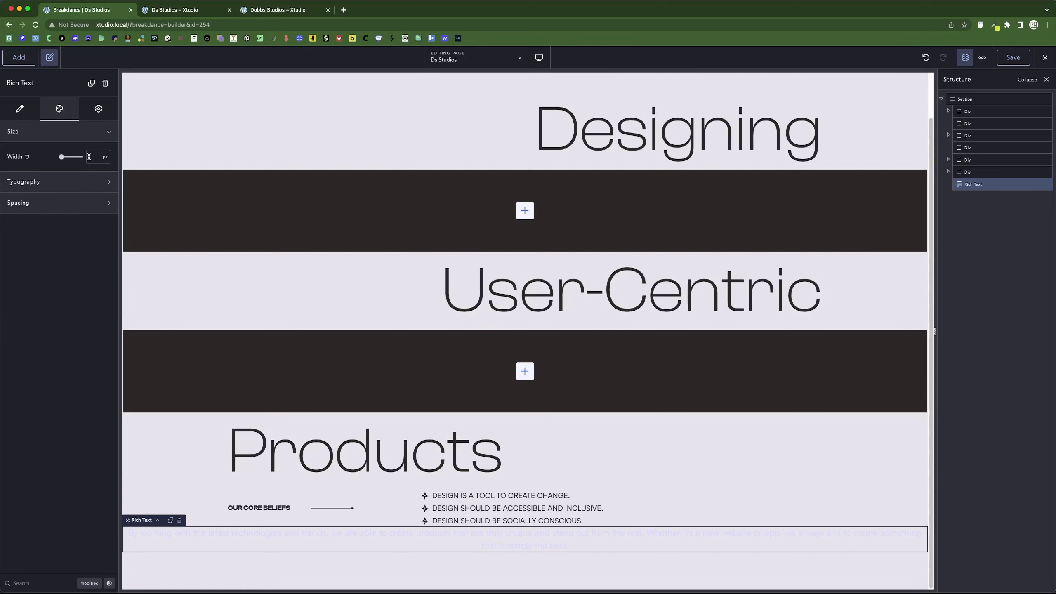
type("773")
key("Return")
Set the rich text's default typography to the Dobbs Black color and the Dobbs N Para preset.
left_click(53, 186)
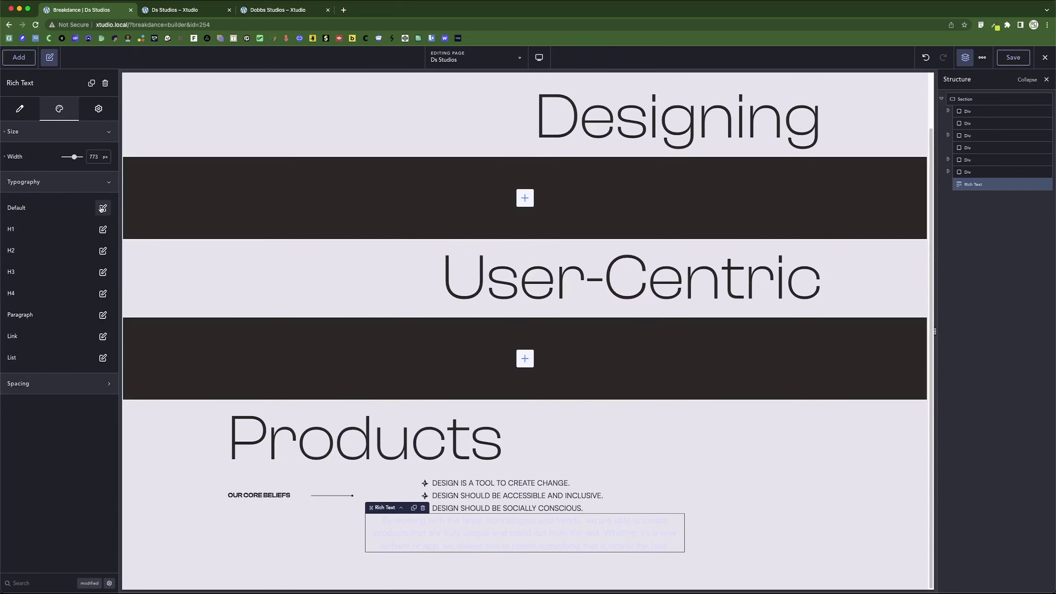
left_click(102, 209)
left_click(96, 251)
left_click(88, 384)
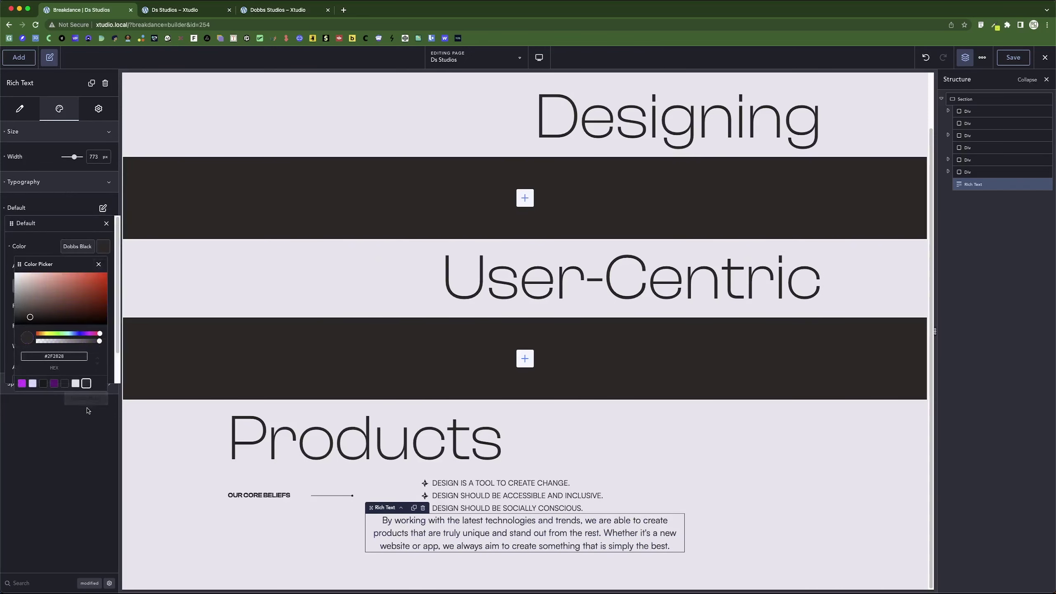
left_click(44, 241)
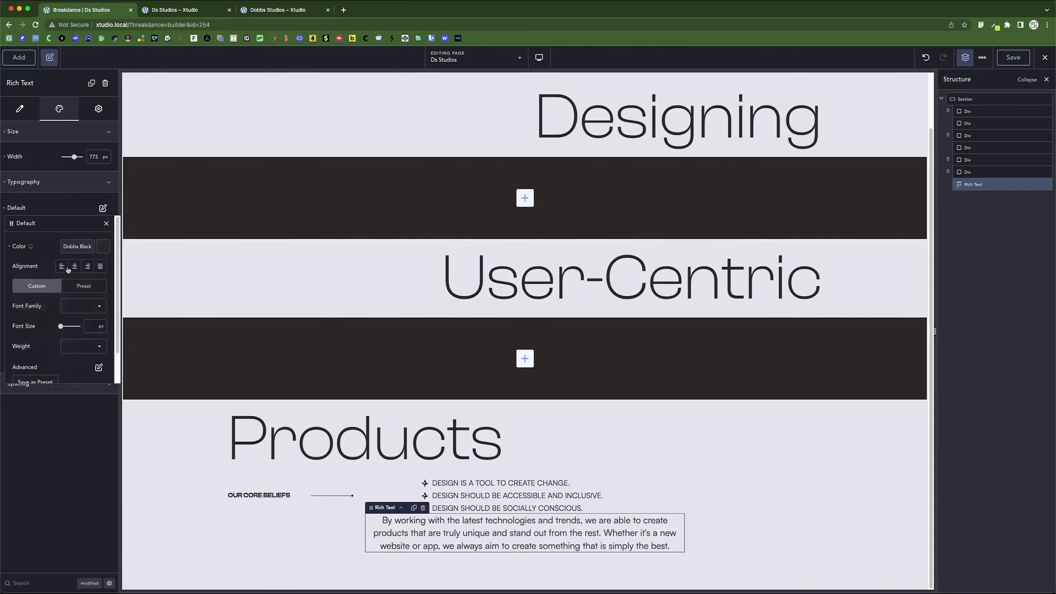
left_click(92, 289)
left_click(73, 319)
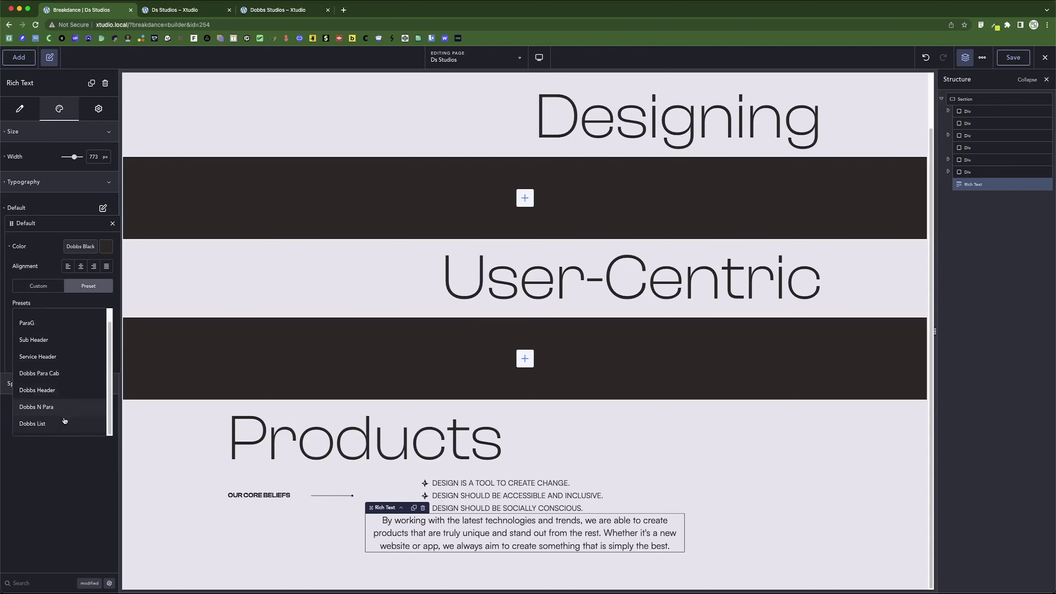
left_click(61, 408)
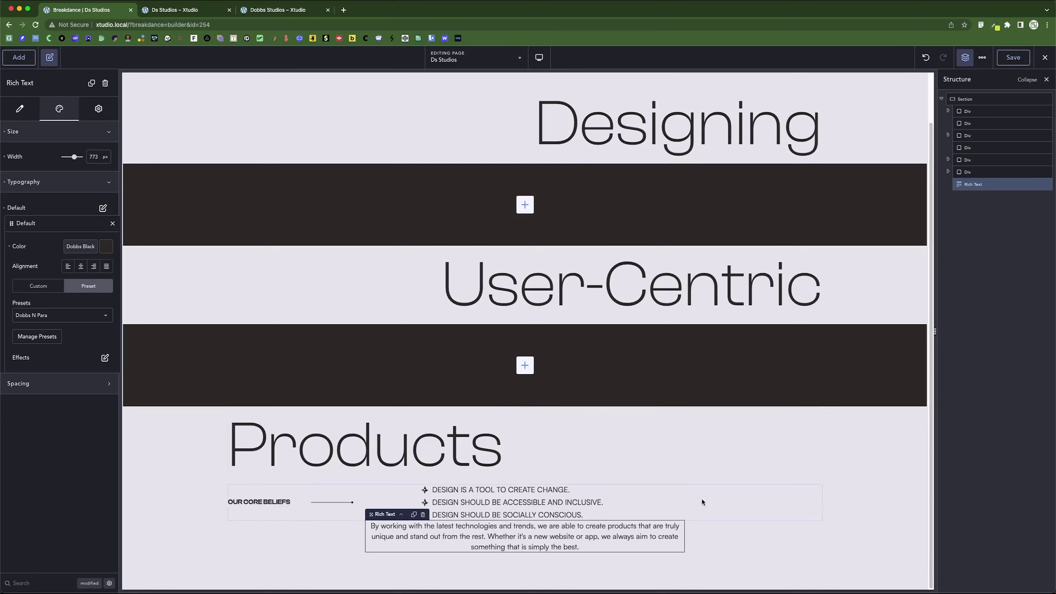
Check the core beliefs row's spacing in Figma and set its div's margins to 94 px top and 60 px bottom.
left_click(760, 502)
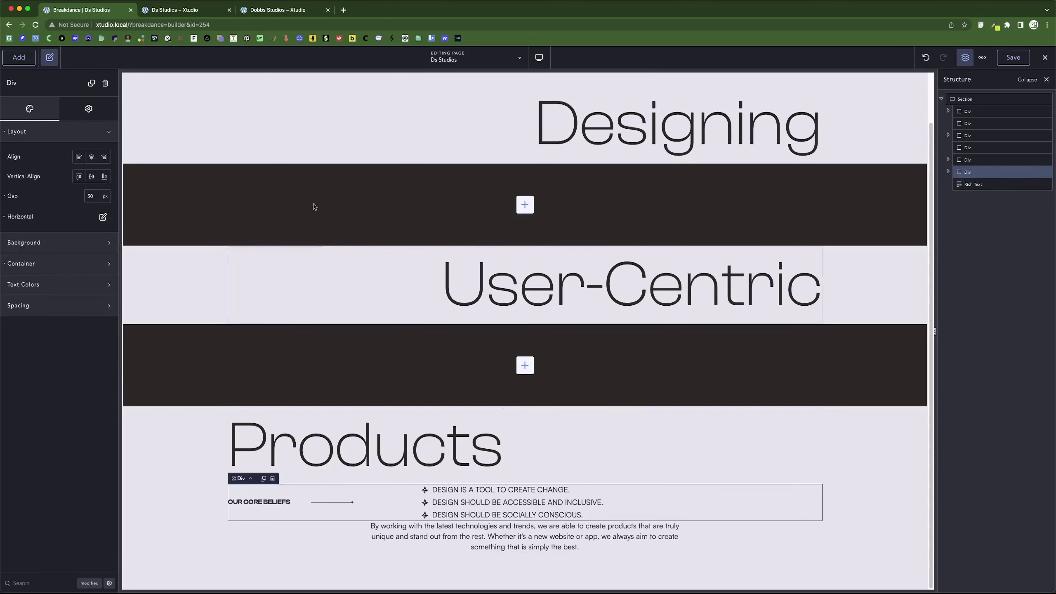
left_click(47, 307)
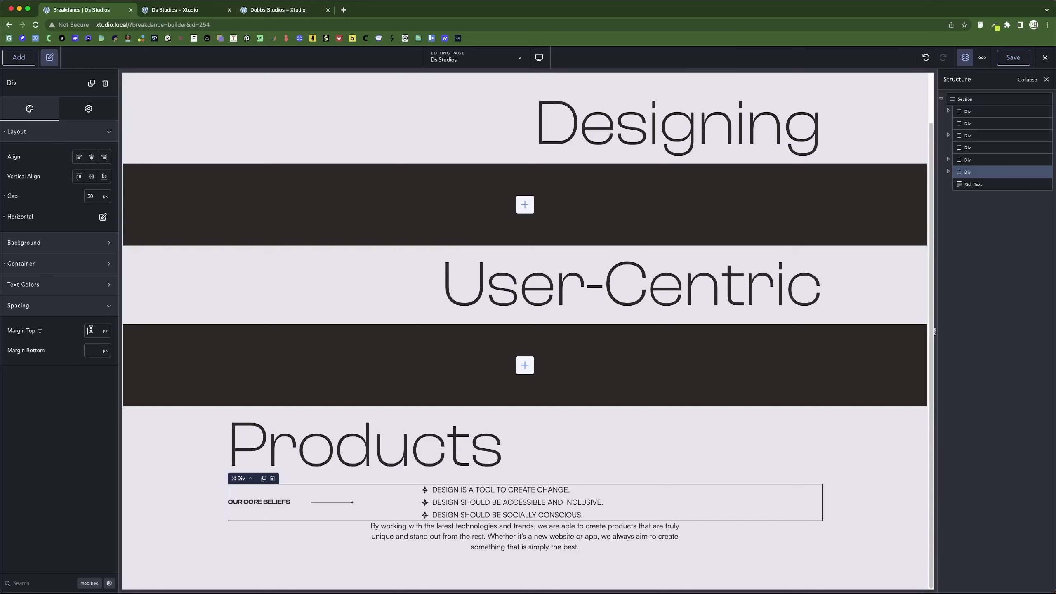
key("super+Tab")
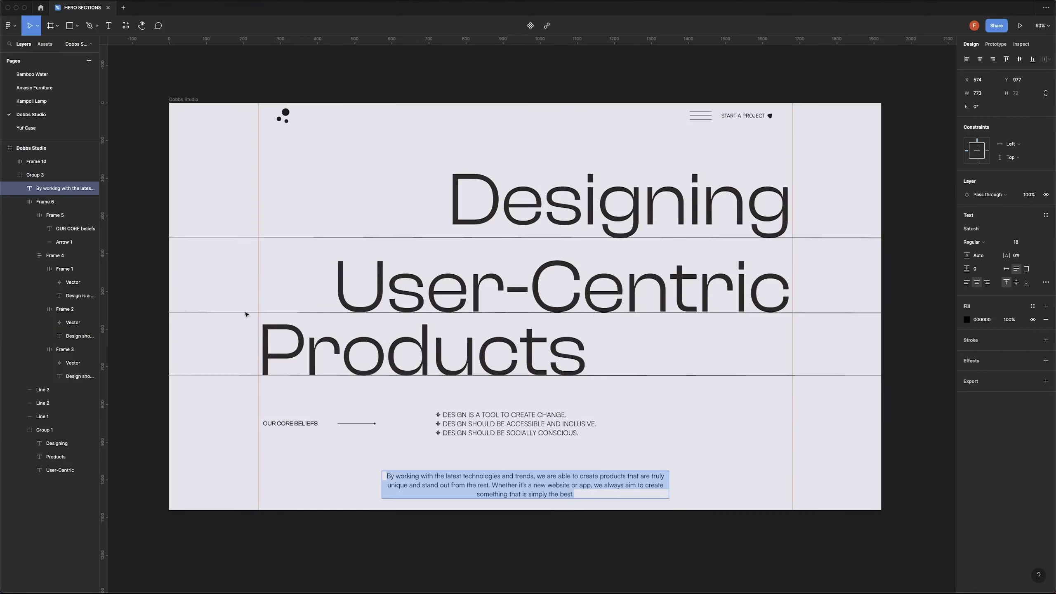
left_click(511, 374)
left_click(517, 377)
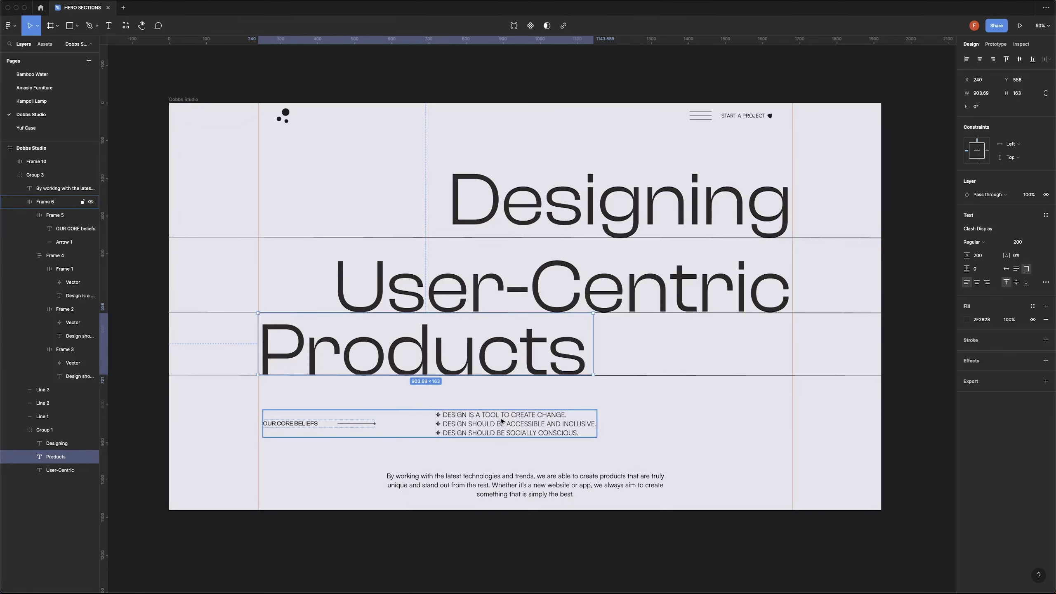
key("super+Tab")
left_click(93, 332)
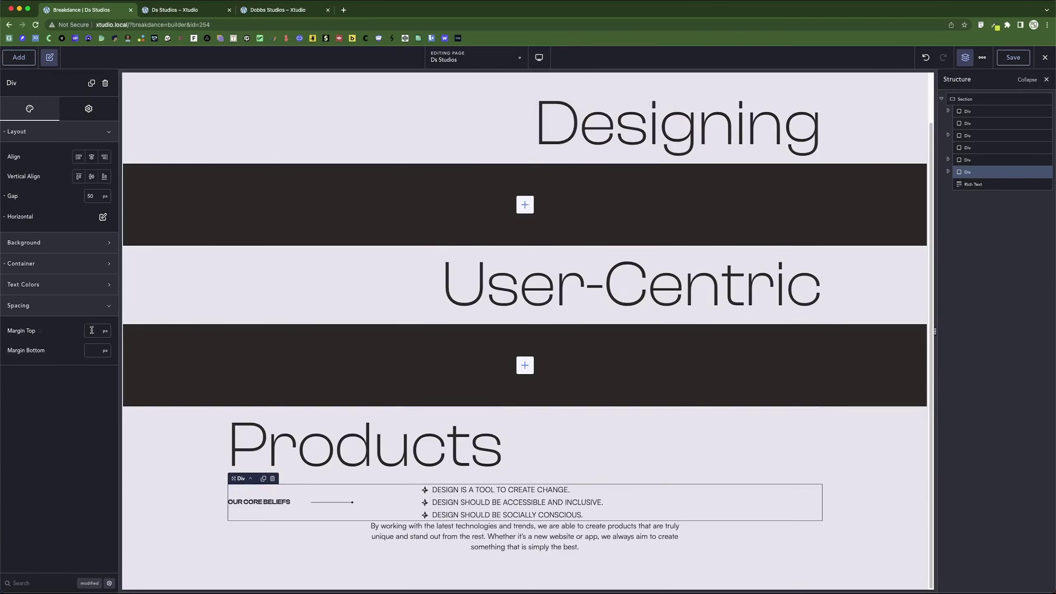
type("94")
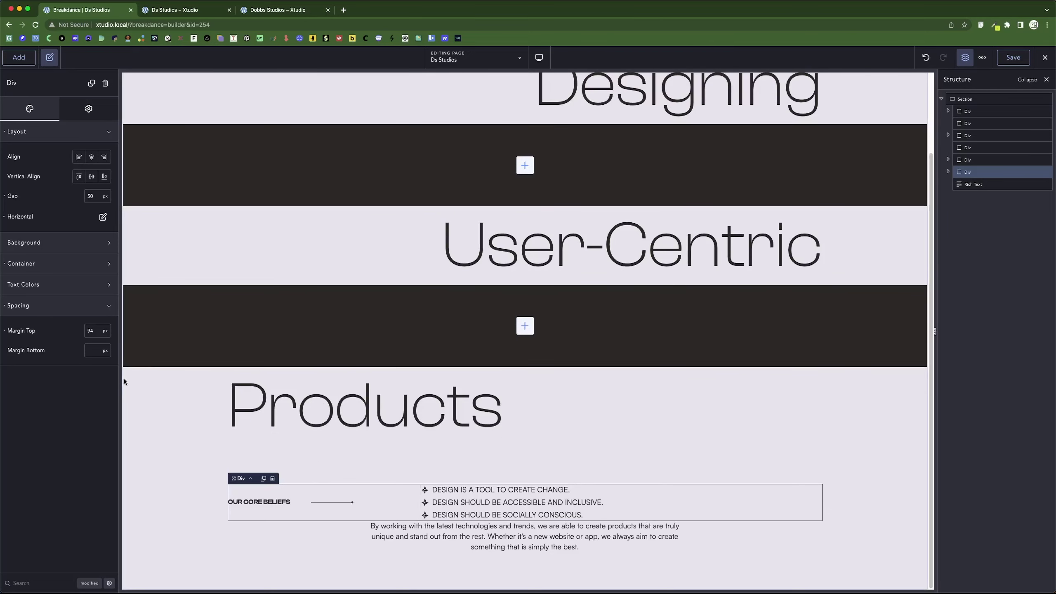
left_click(88, 350)
type("60")
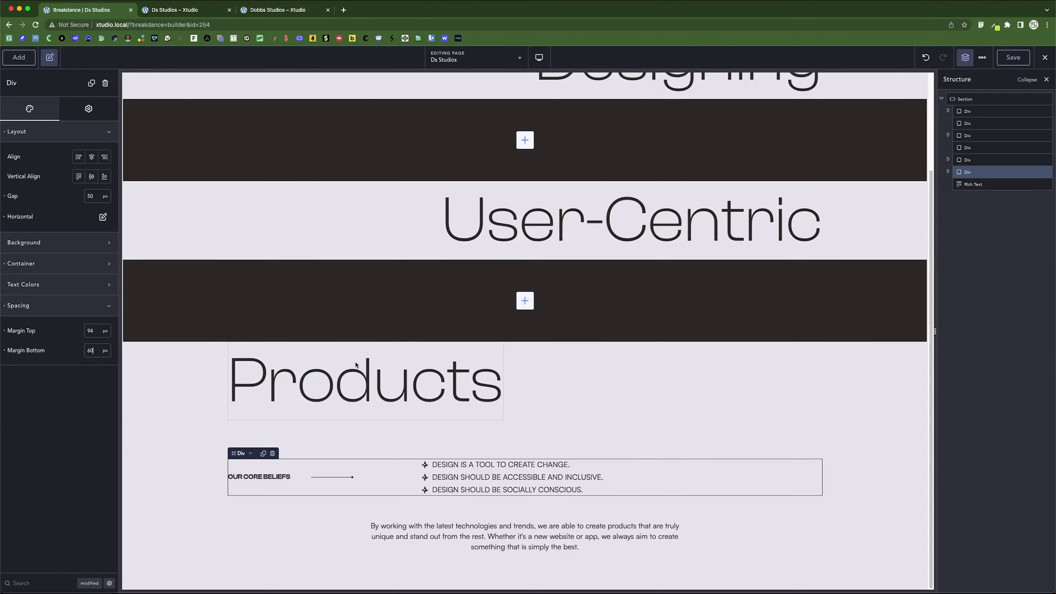
Save the page and check the hero section on the live Ds Studios page, then return to the builder.
left_click(197, 448)
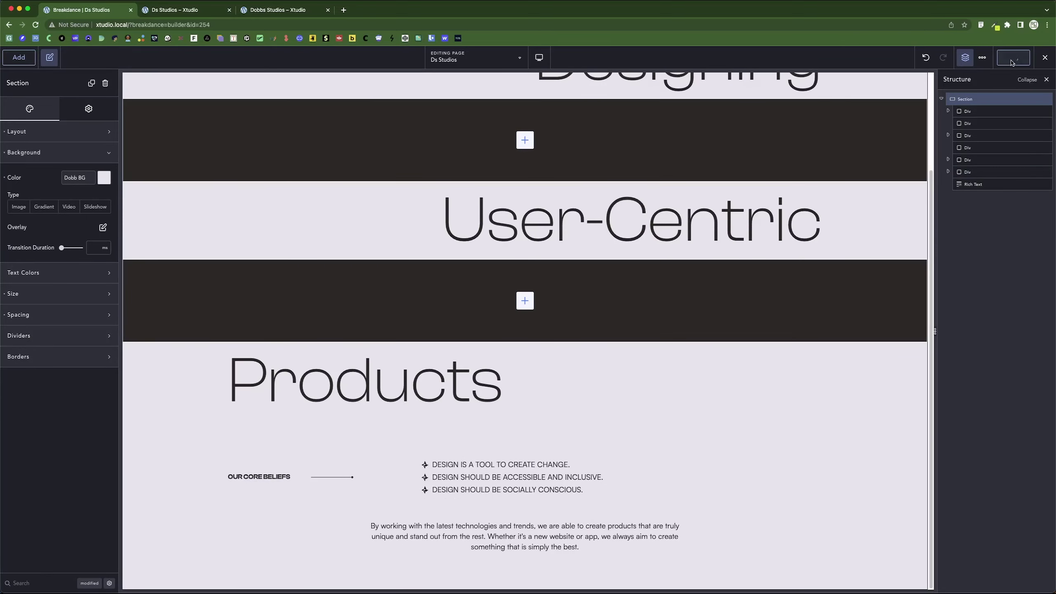
left_click(175, 10)
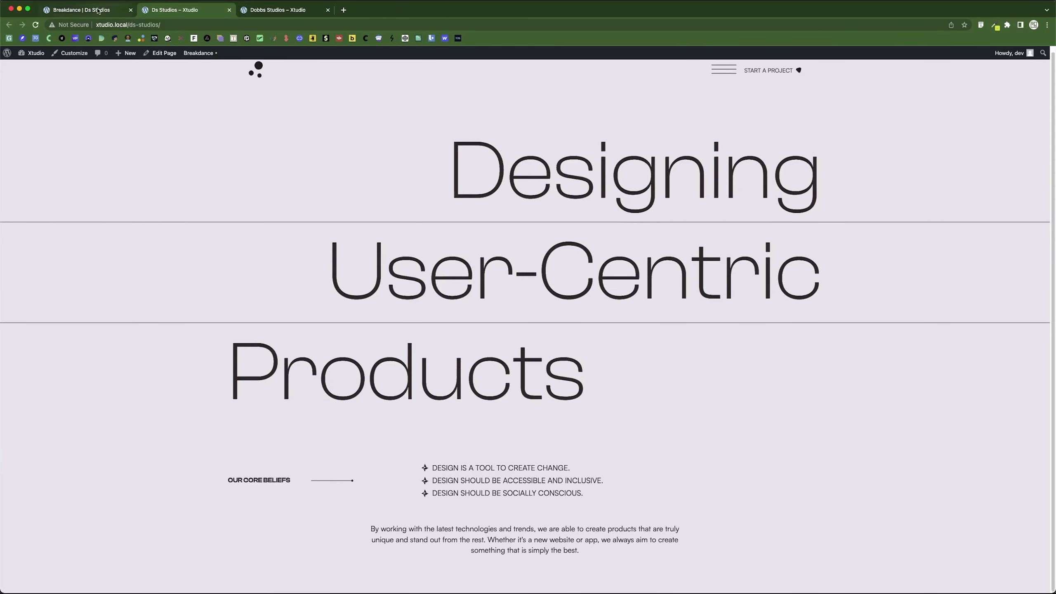
left_click(98, 11)
Assign the existing d-designing class to the Designing heading.
scroll(476, 335, "up", 3)
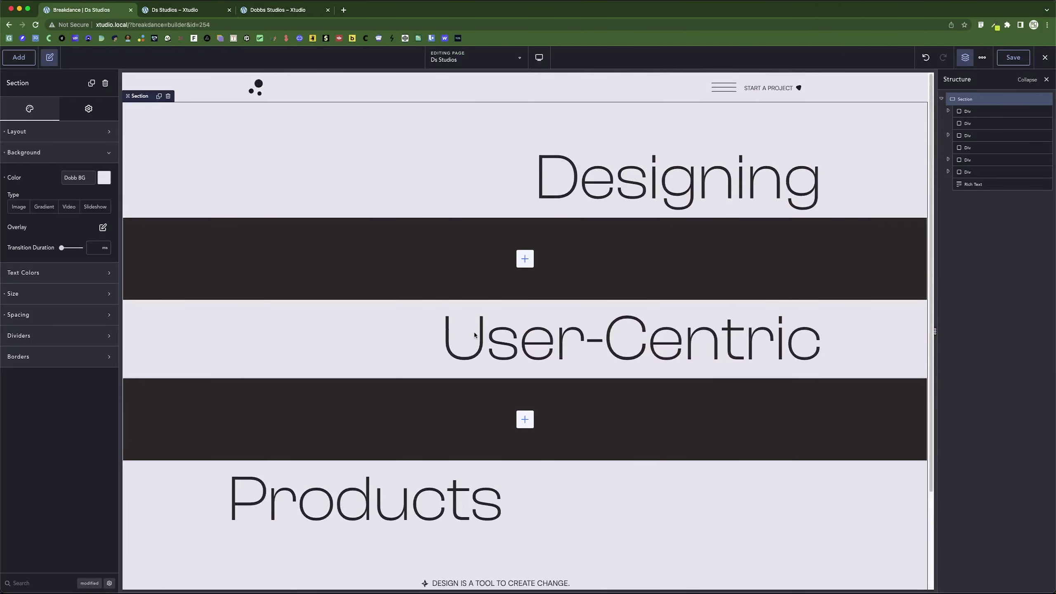
left_click(623, 176)
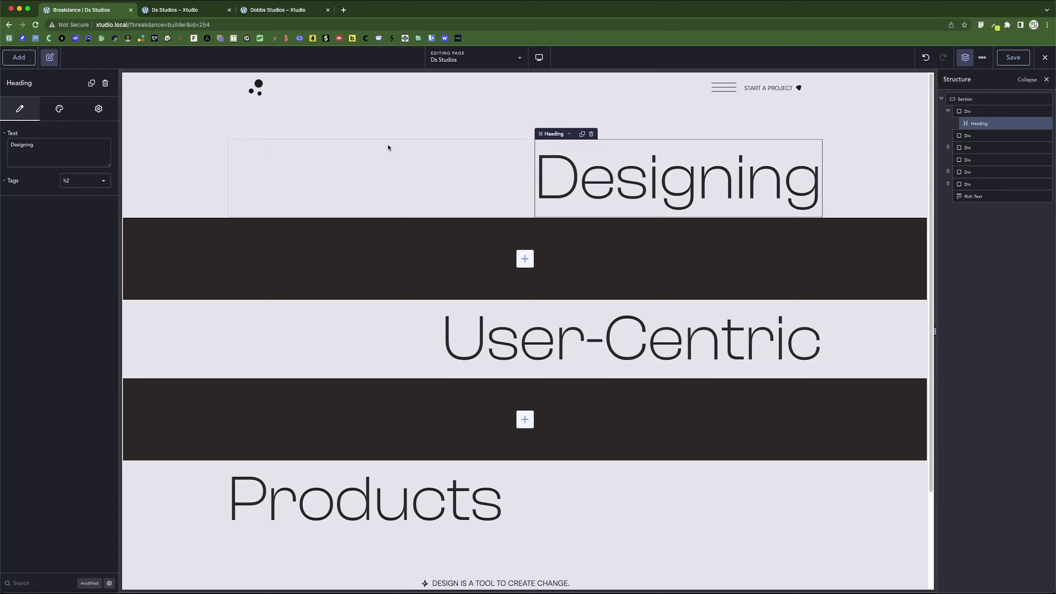
left_click(89, 109)
left_click(71, 132)
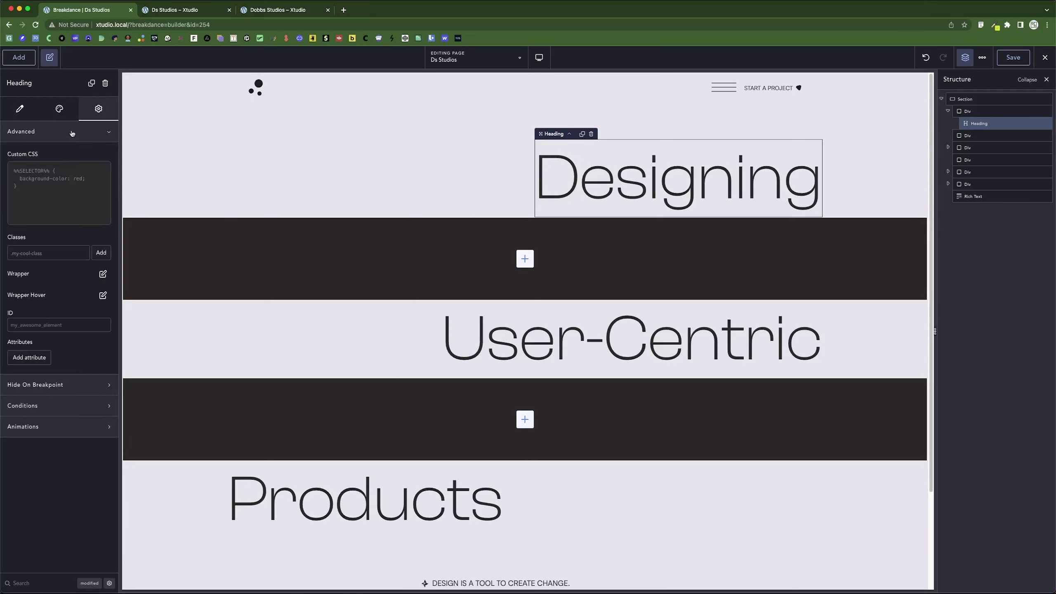
left_click(33, 253)
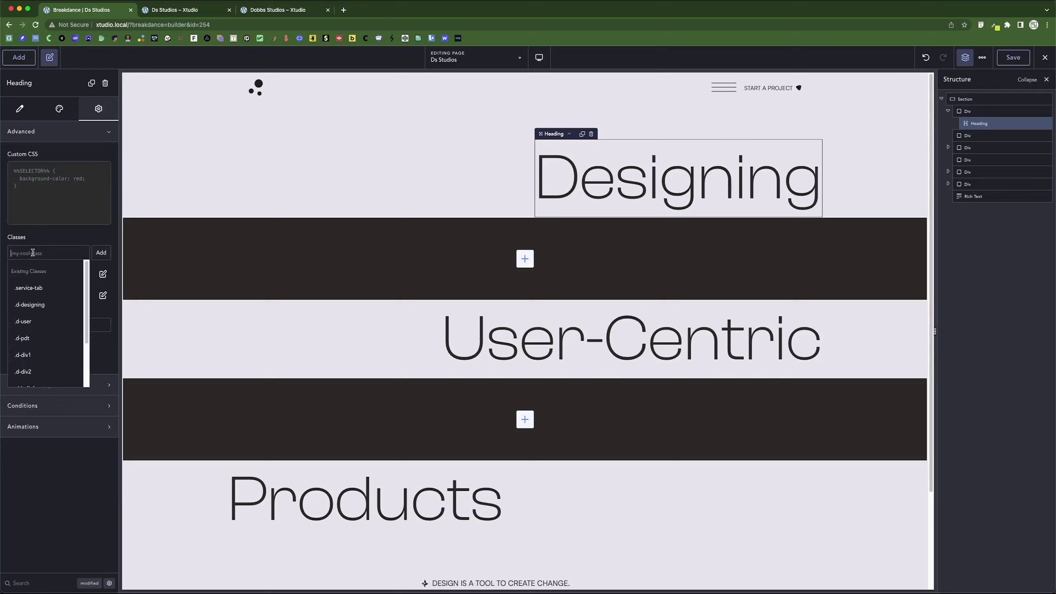
type("ggdhdhd")
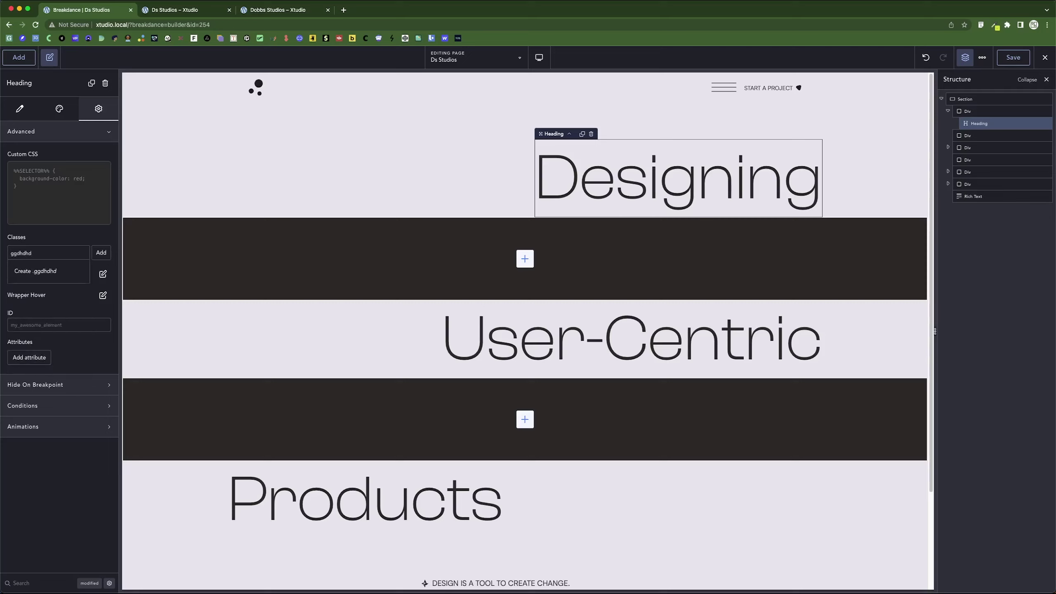
key("BackSpace")
key("BackSpace")
key("BackSpace")
key("BackSpace")
key("BackSpace")
key("BackSpace")
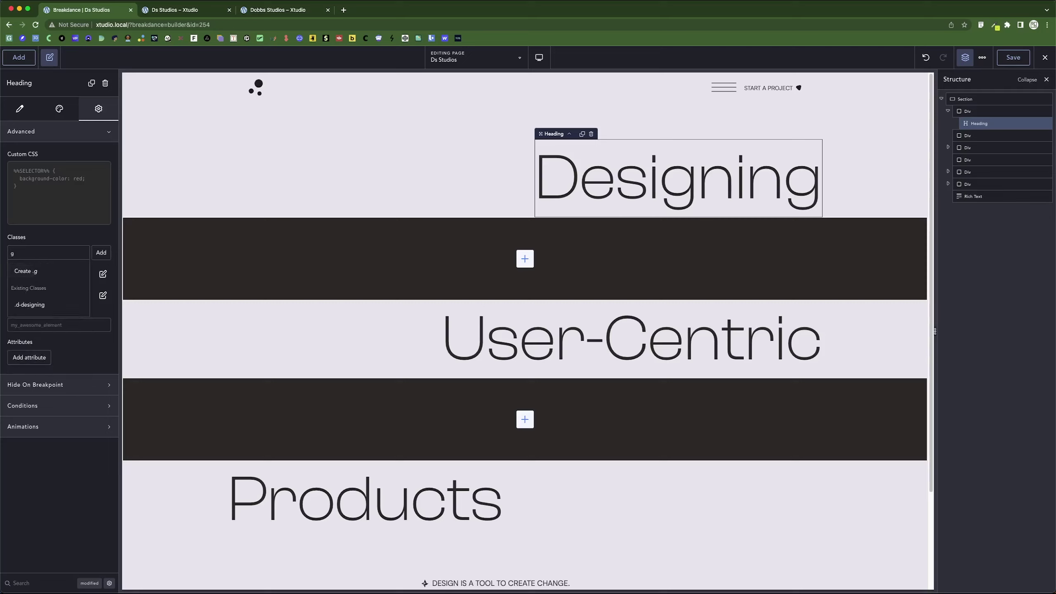
key("BackSpace")
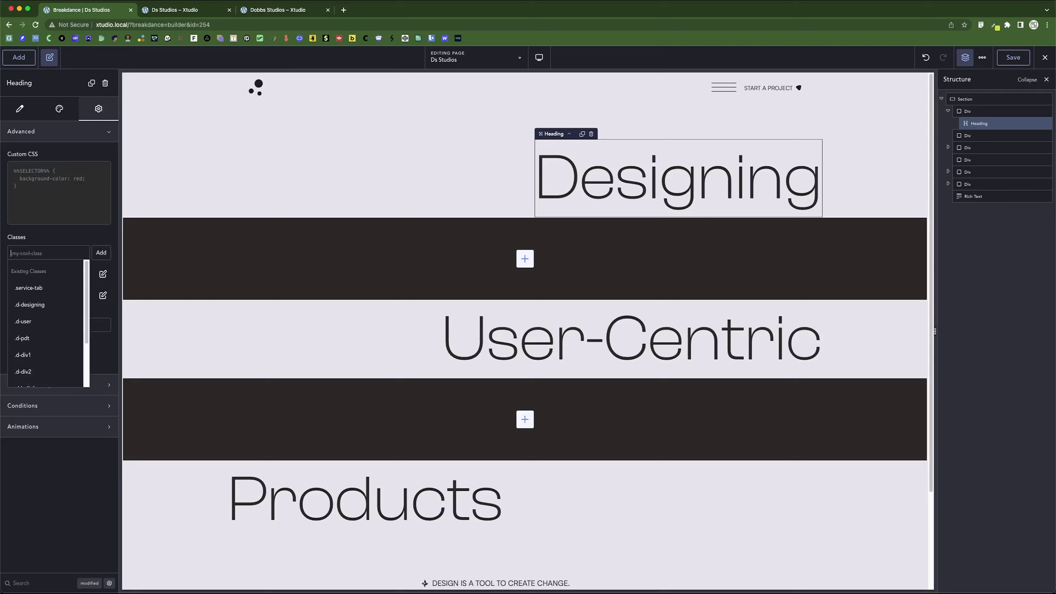
left_click(42, 308)
Assign the existing d-div1 class to the divider div between Designing and User-Centric.
left_click(407, 247)
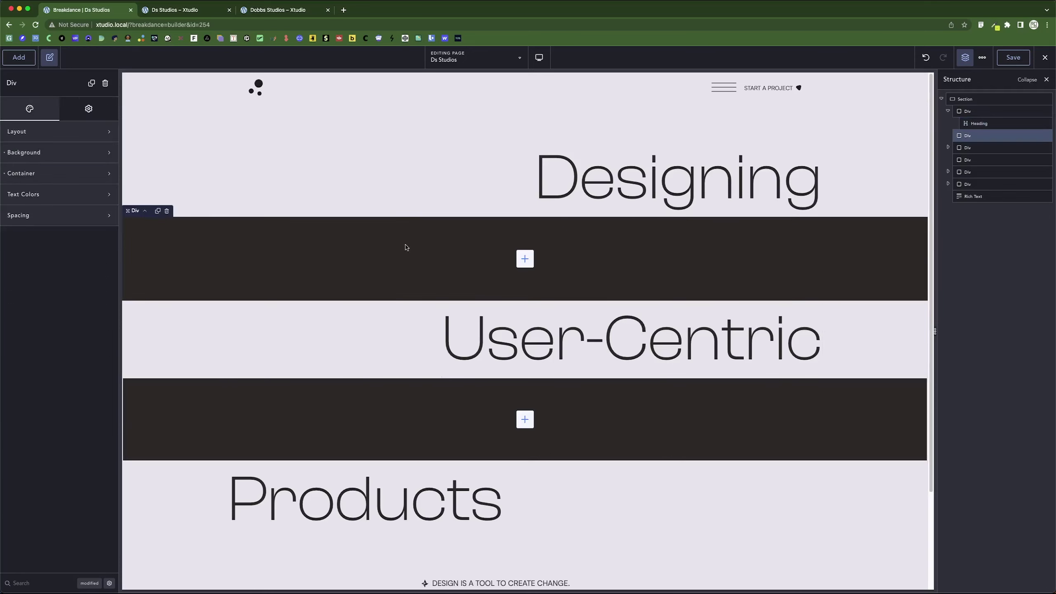
left_click(88, 108)
left_click(64, 133)
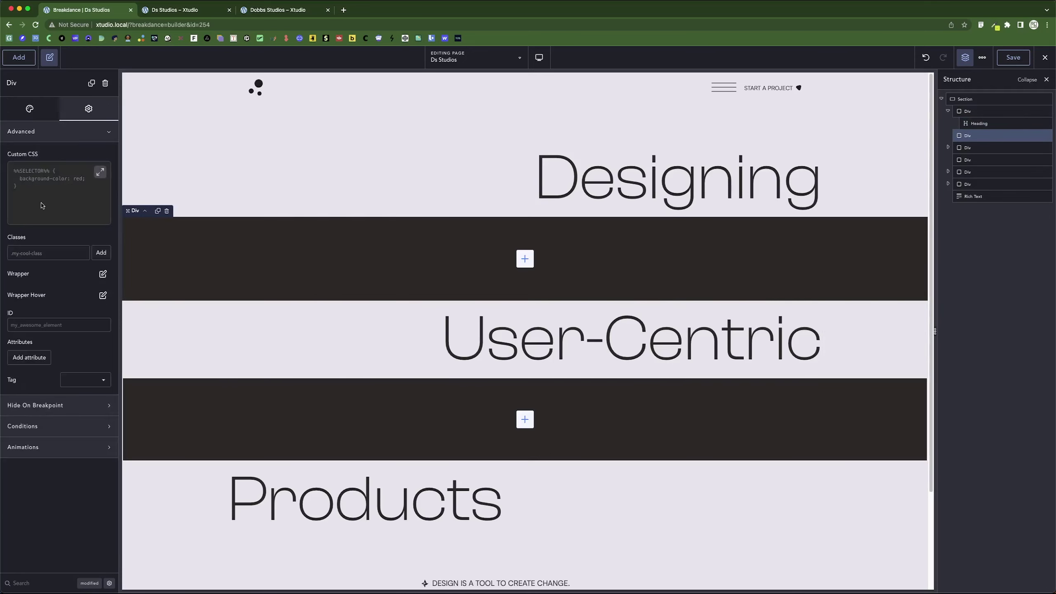
left_click(41, 253)
left_click(34, 347)
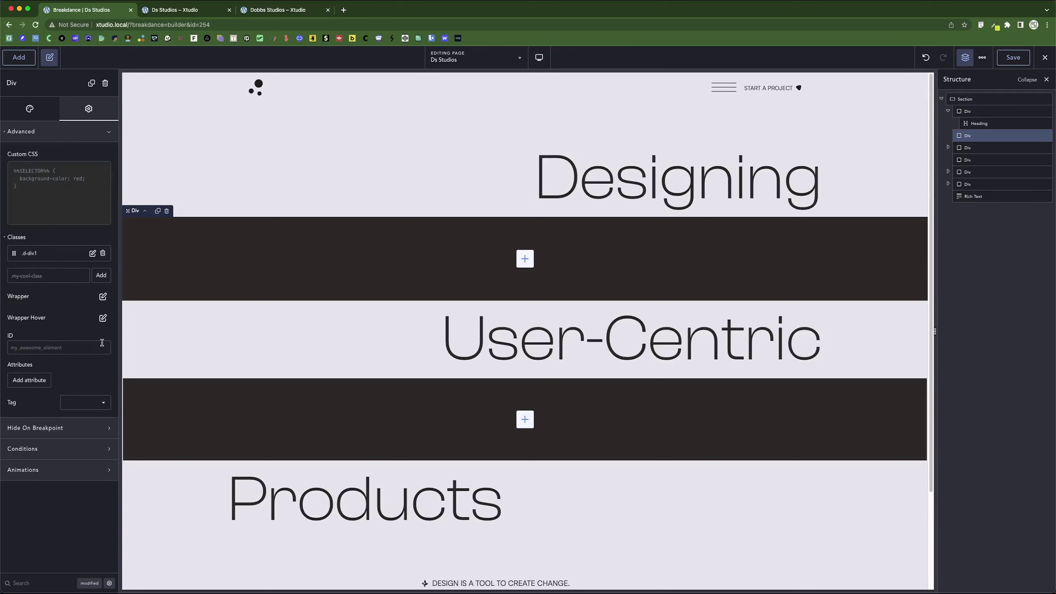
Assign the existing d-div2 class to the divider div between User-Centric and Products.
left_click(323, 405)
left_click(88, 109)
left_click(63, 132)
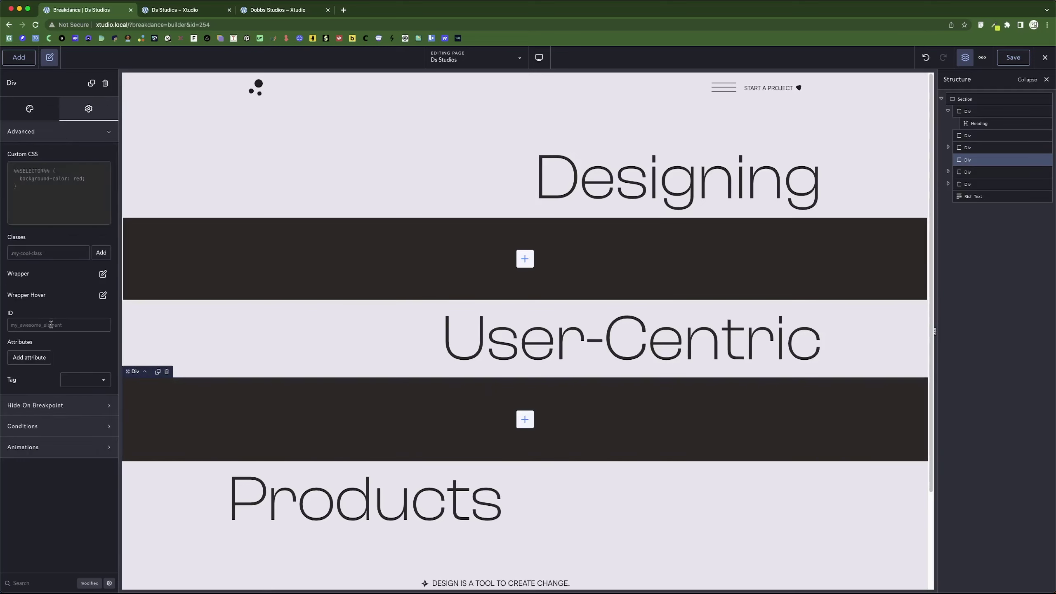
left_click(55, 253)
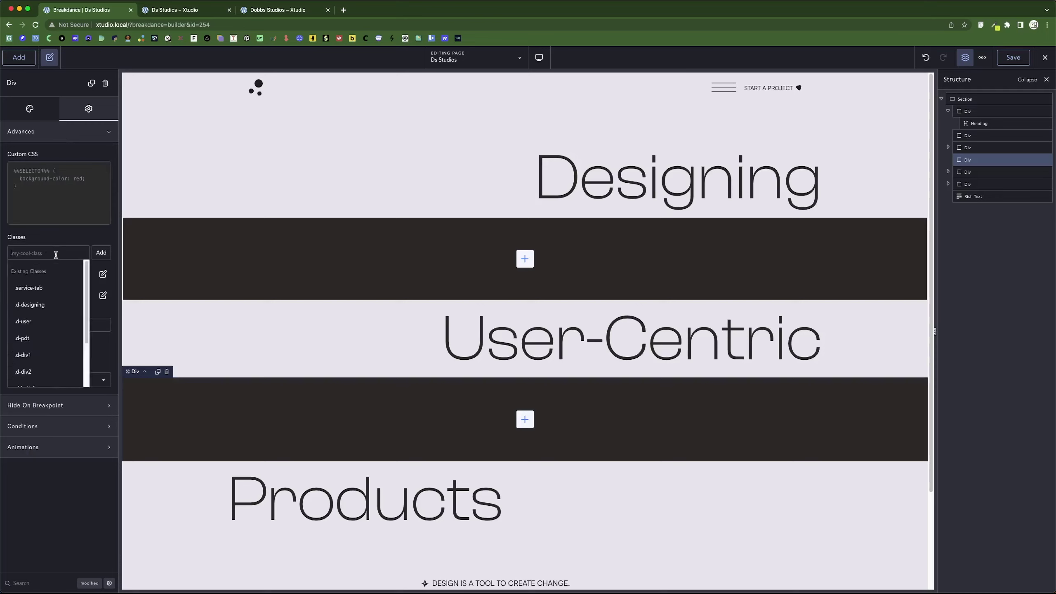
scroll(38, 358, "down", 1)
left_click(40, 355)
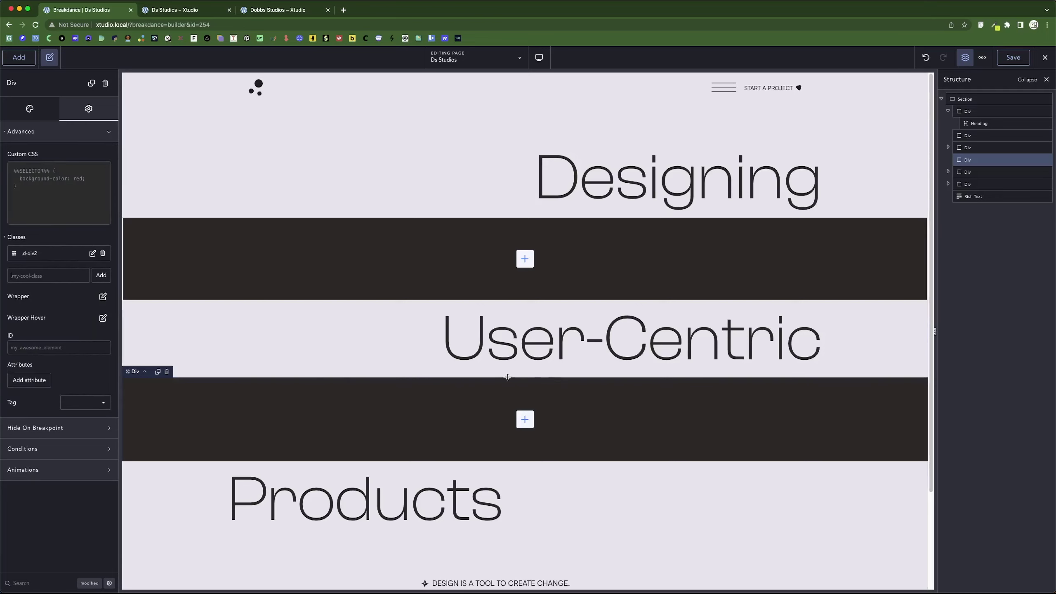
Remove the d-designing class from the Designing heading.
left_click(557, 344)
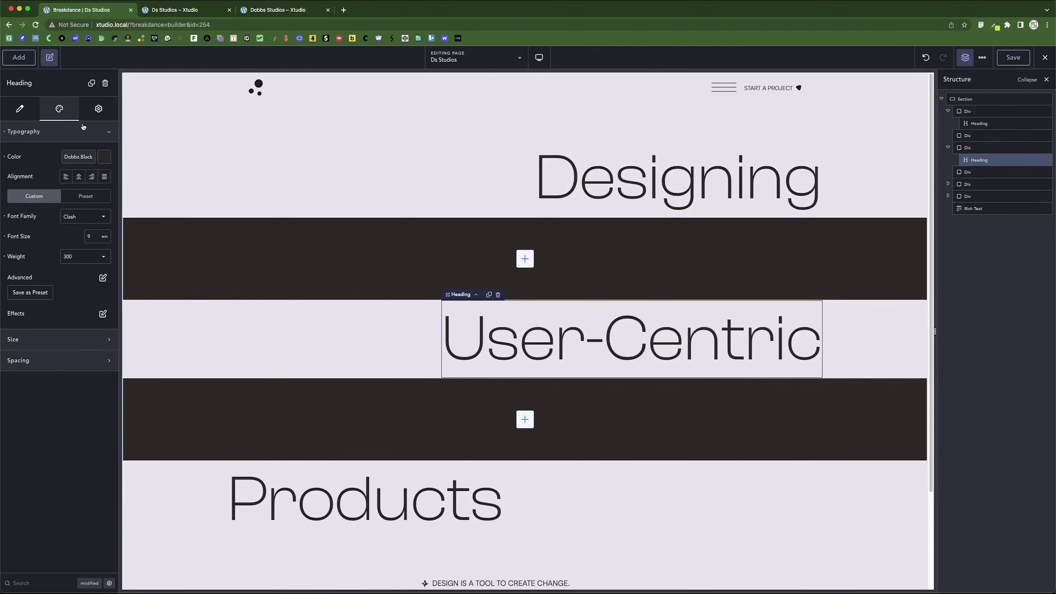
key("ctrl+z")
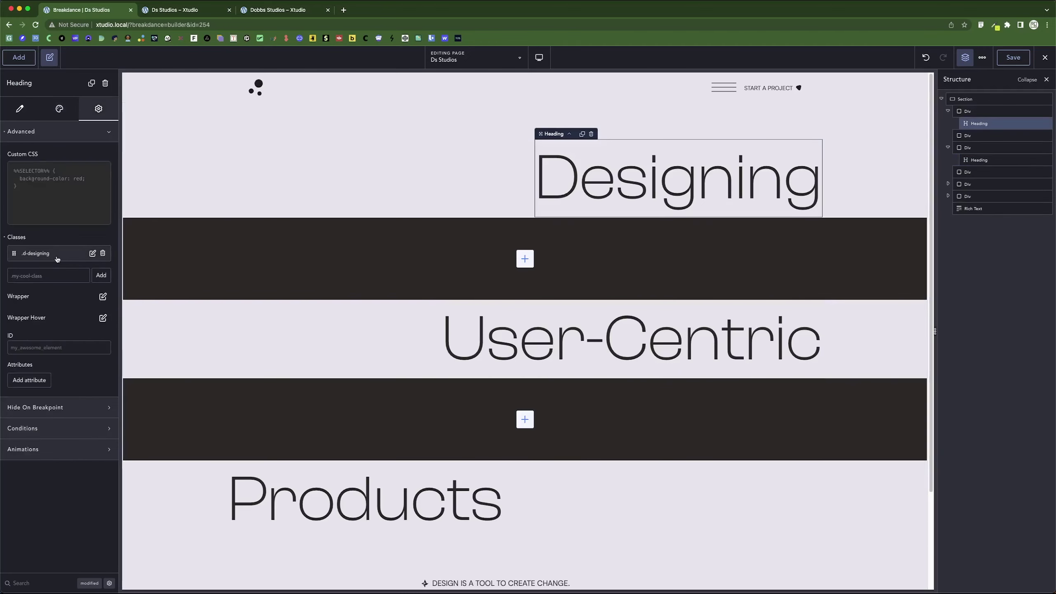
left_click(93, 253)
left_click(103, 254)
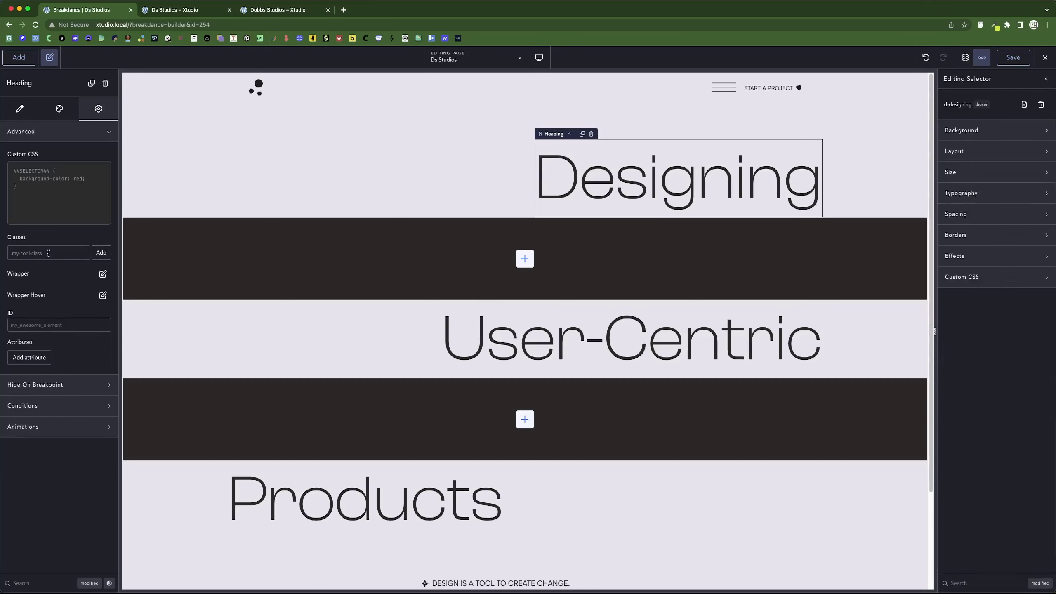
Enter the prefix ds- for a new class on the Designing heading and select the entered text.
left_click(48, 253)
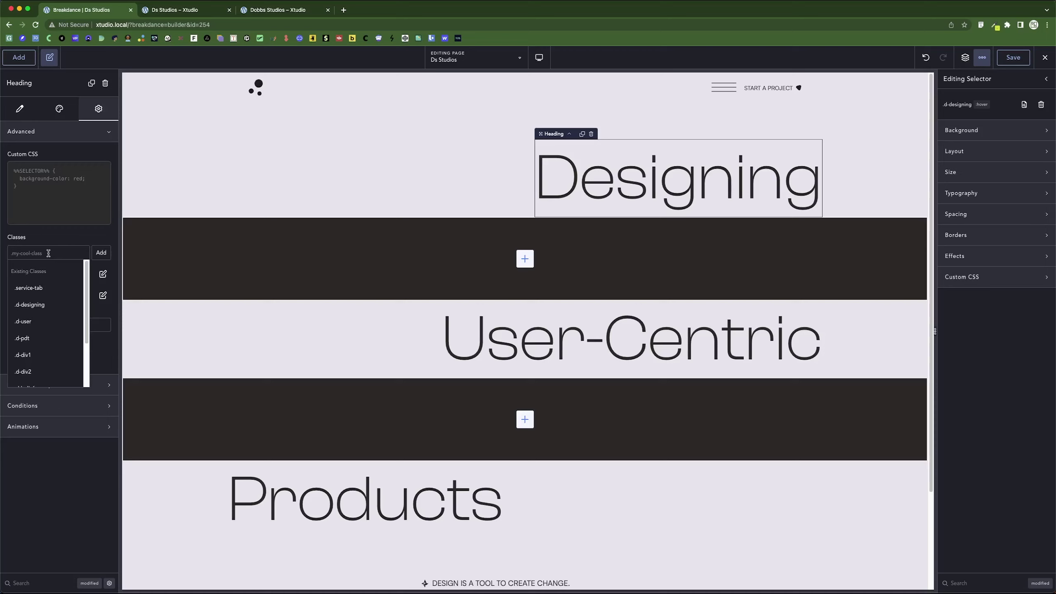
type("dd")
key("BackSpace")
type("s")
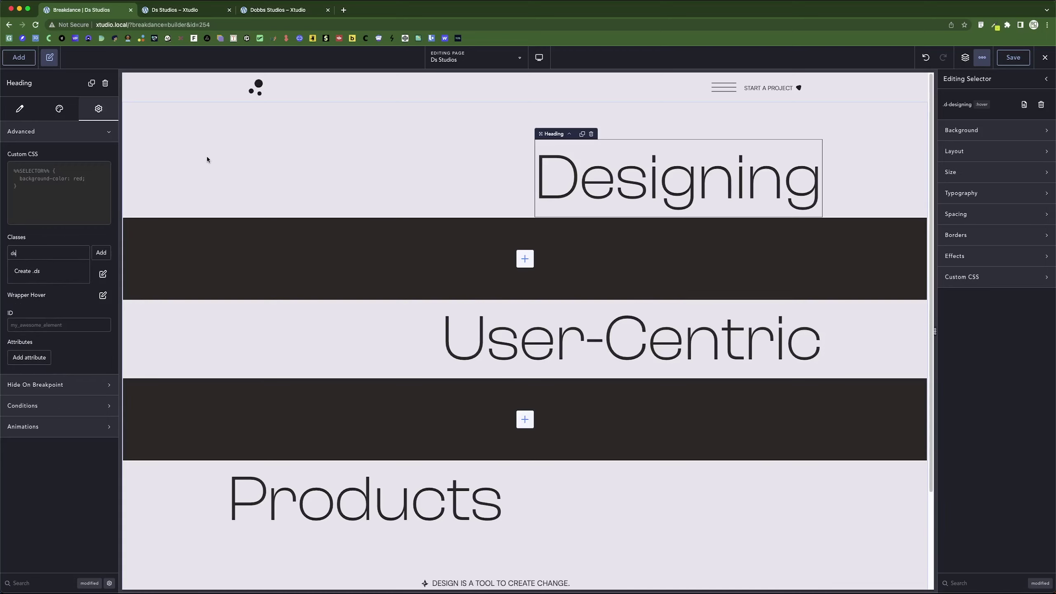
key("super+a")
key("Right")
key("super+a")
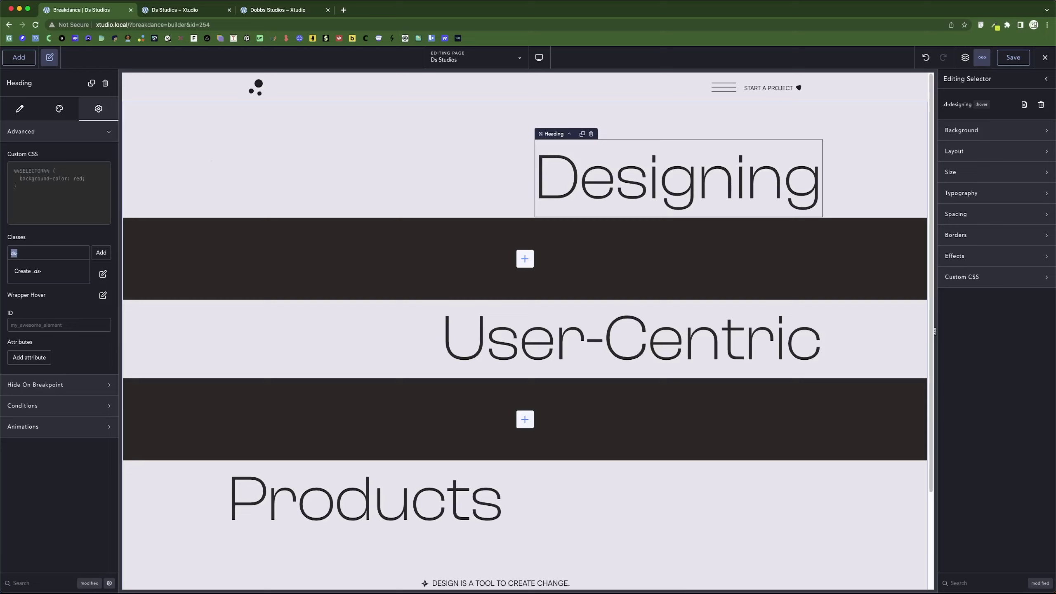
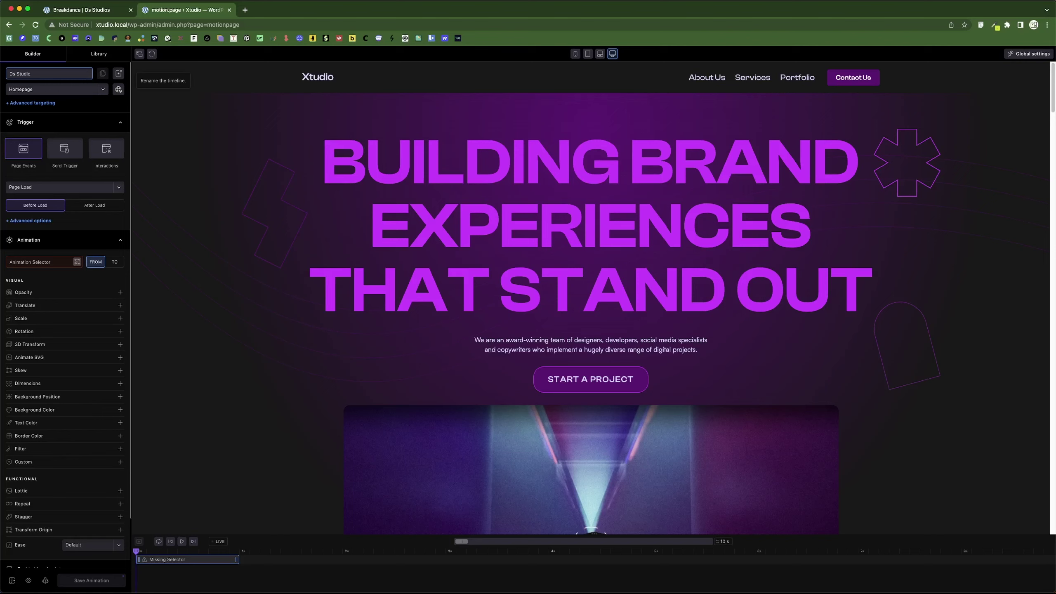
Set the Ds Studio timeline's target page to Ds Studios in Motion.page and slightly enlarge the timeline area.
left_click(38, 90)
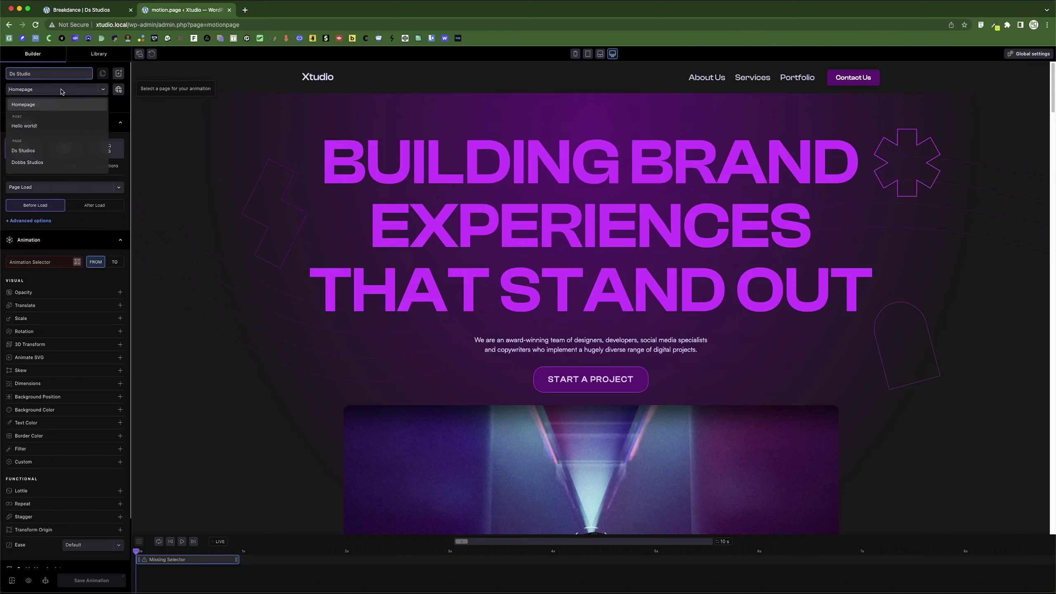
left_click(37, 151)
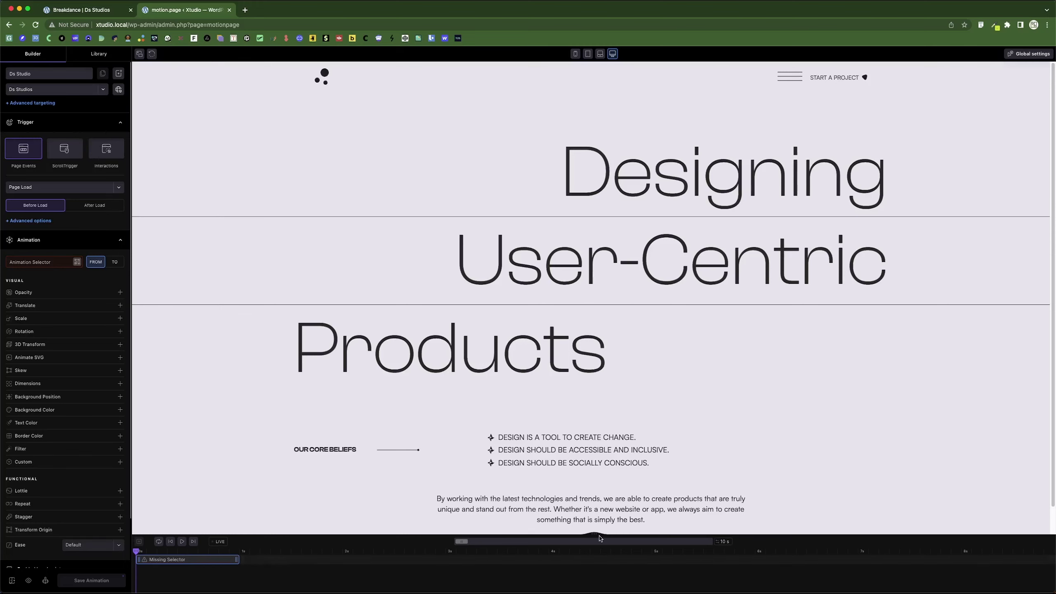
left_click_drag(597, 535, 596, 525)
scroll(581, 384, "down", 1)
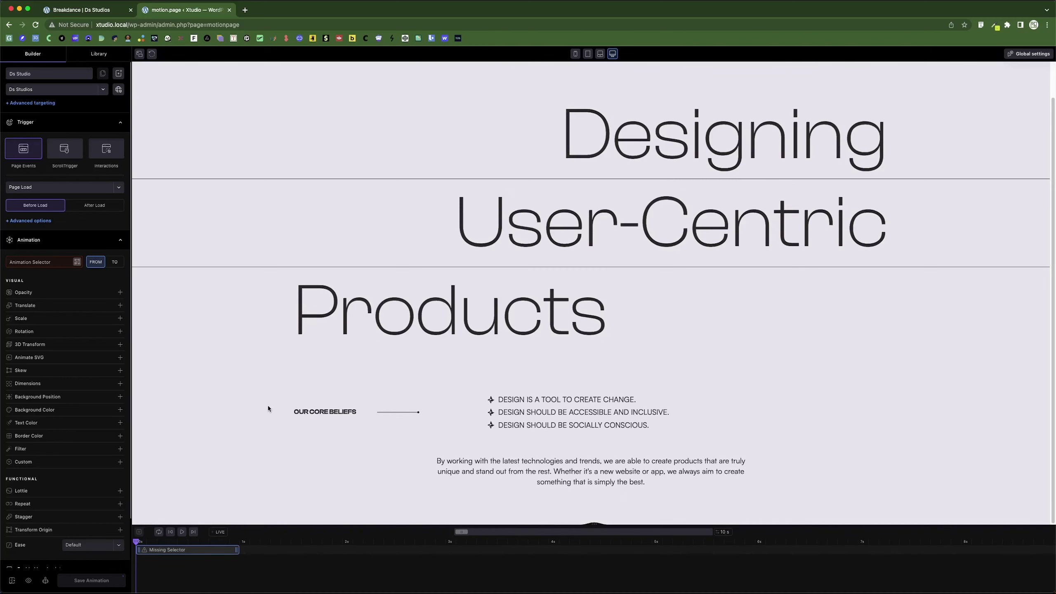
scroll(227, 298, "up", 1)
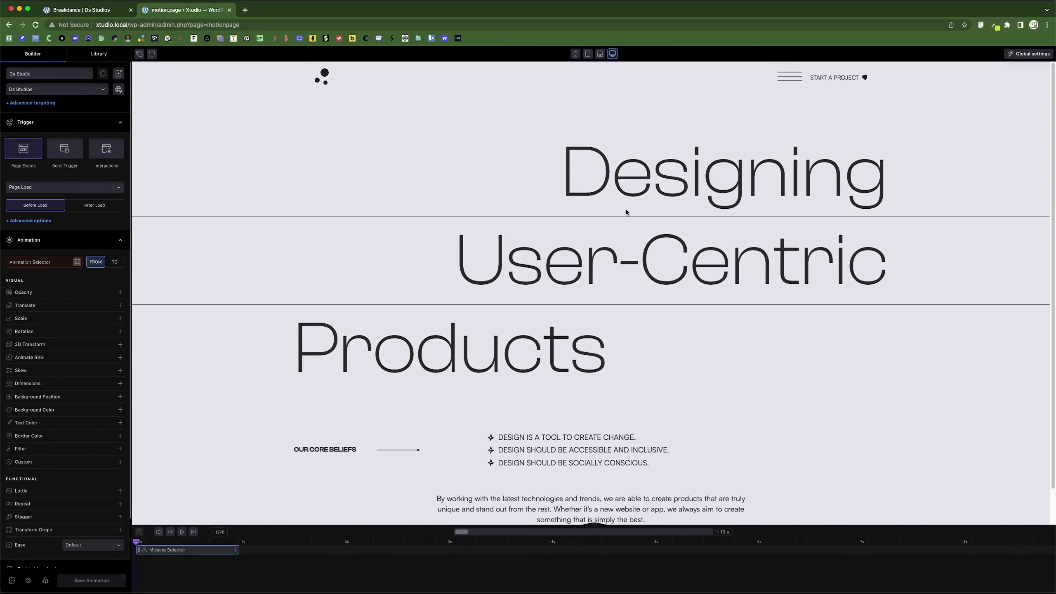
scroll(527, 290, "down", 1)
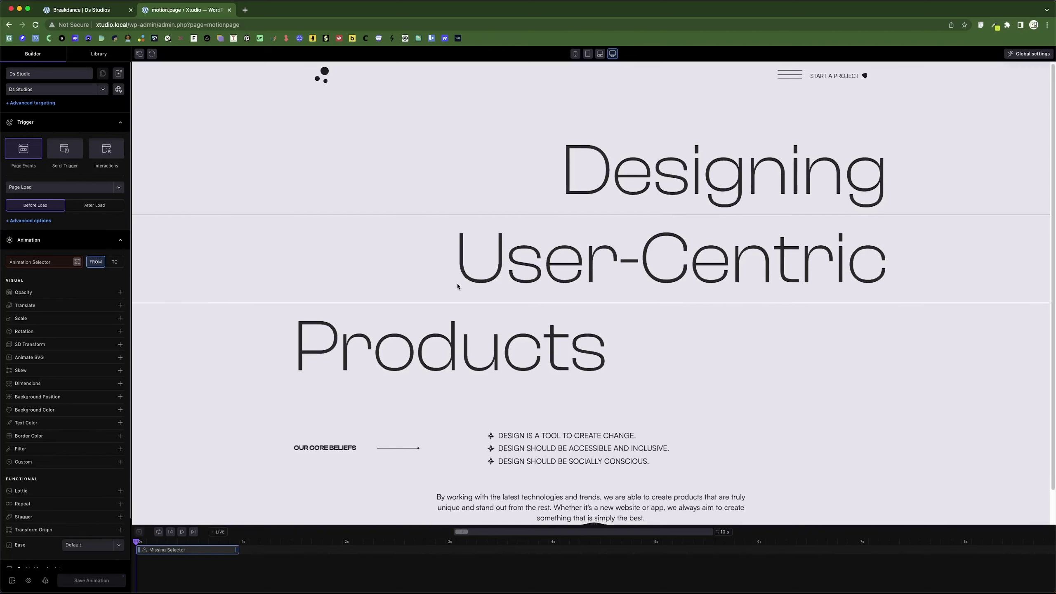
scroll(451, 316, "down", 1)
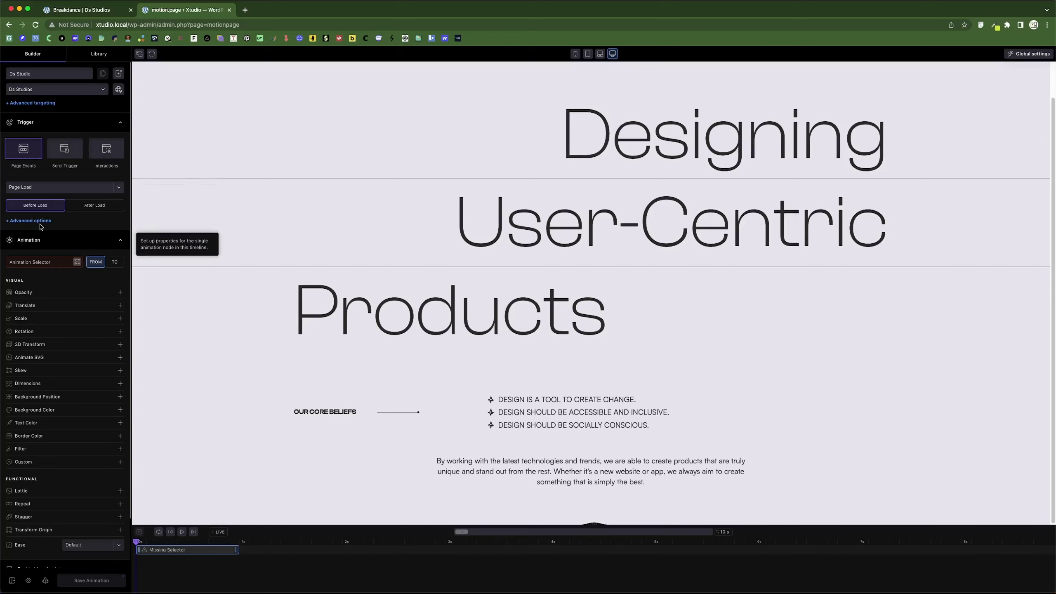
Pick the Designing, User-Centric and Products headings as animation selectors using their classes ds-design, ds-user and ds-pdt.
left_click(77, 266)
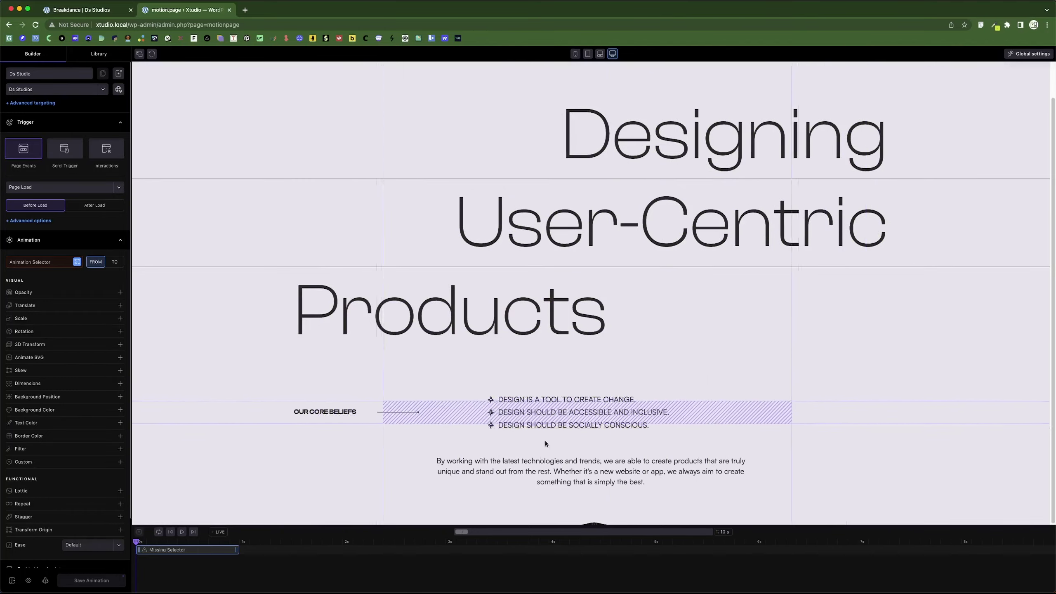
left_click(662, 131)
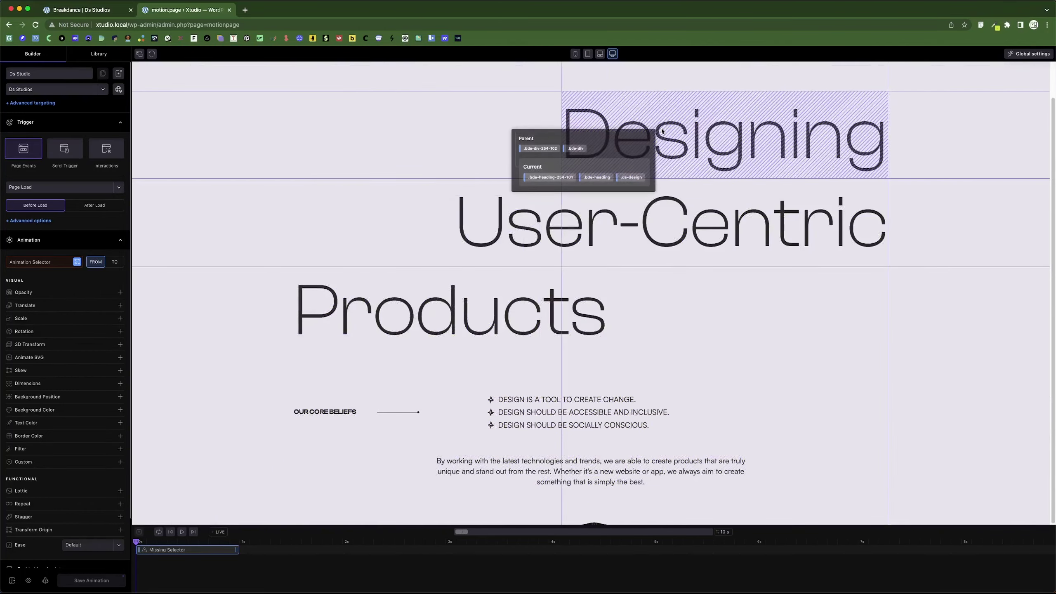
left_click(638, 179)
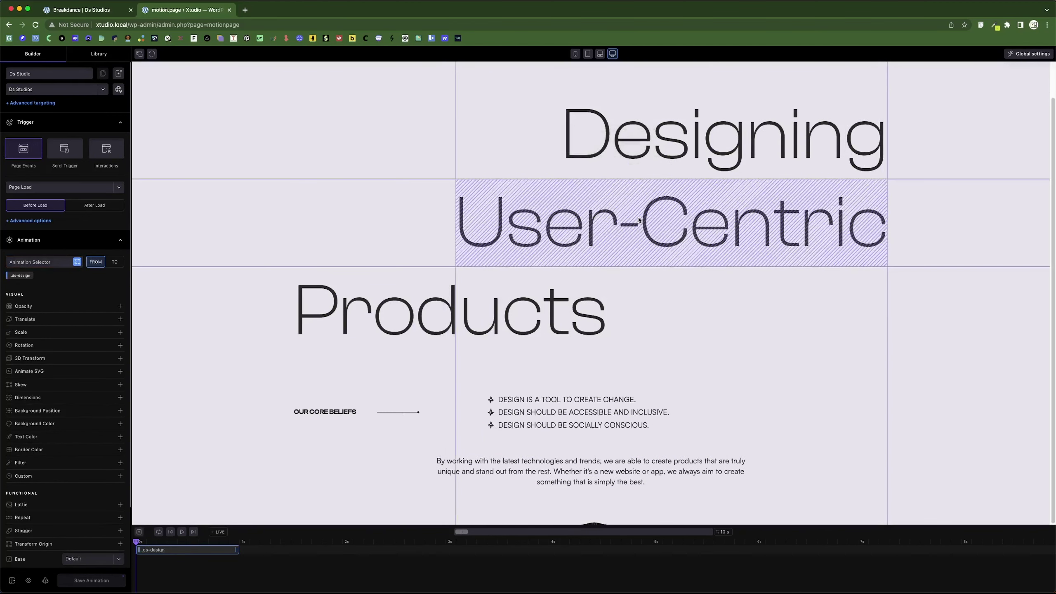
left_click(619, 246)
left_click(609, 266)
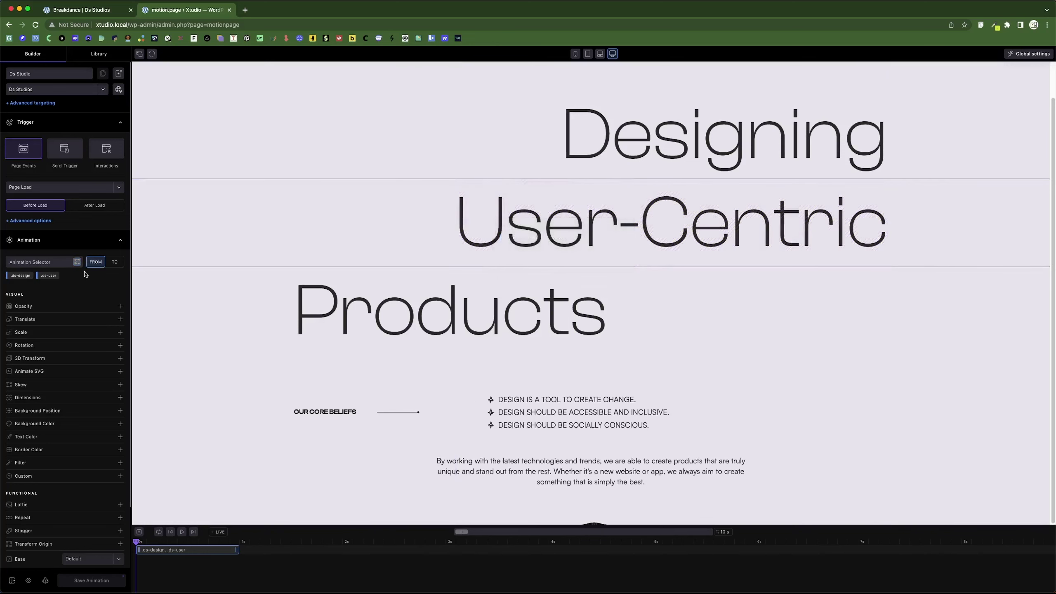
left_click(518, 329)
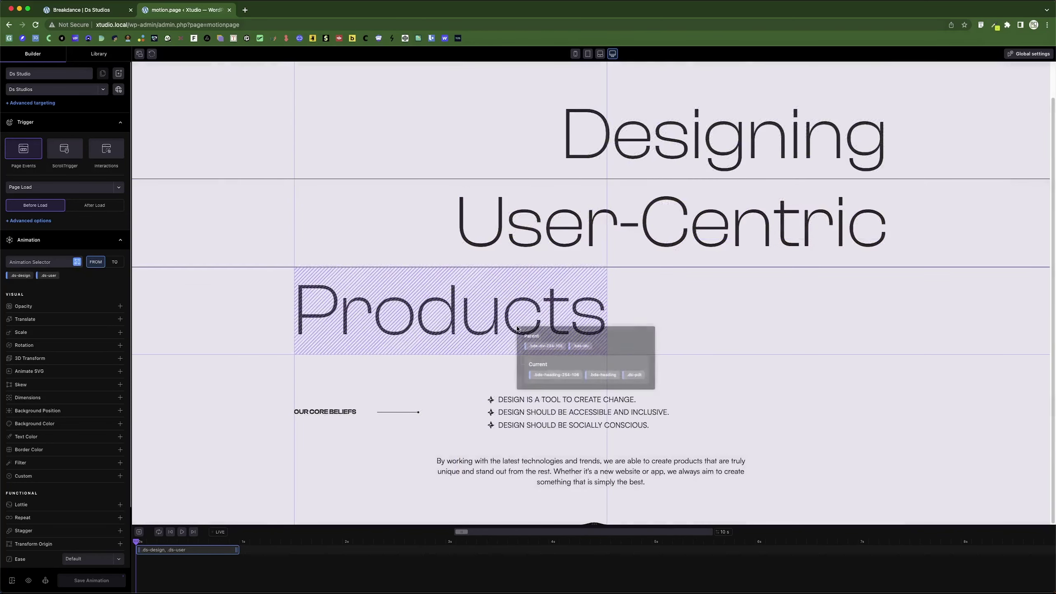
left_click(635, 376)
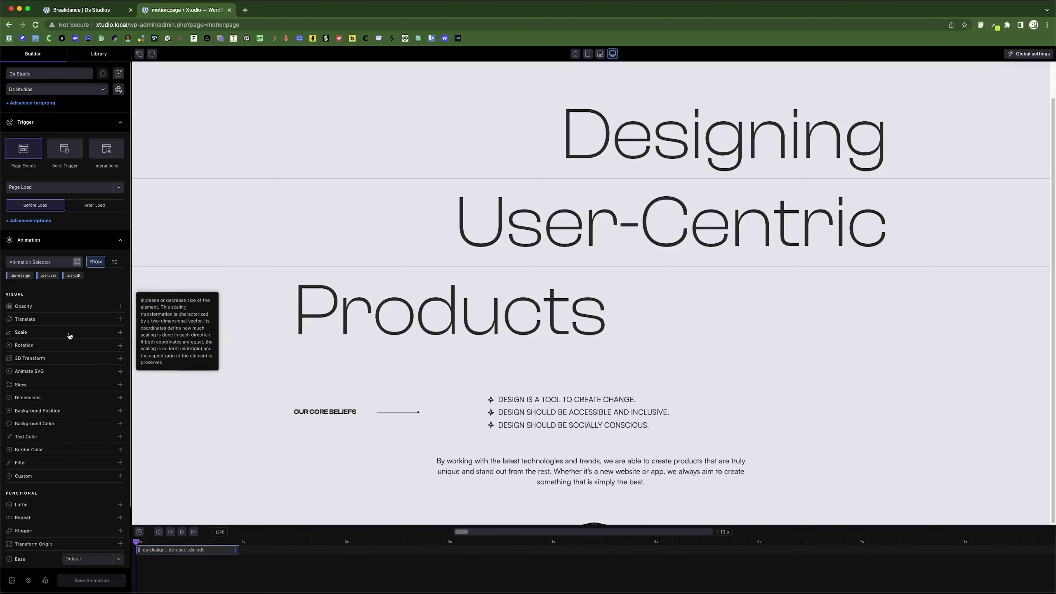
Give the headings' From animation a SkewX of 20 degrees and a Y translation of 100%.
left_click(43, 385)
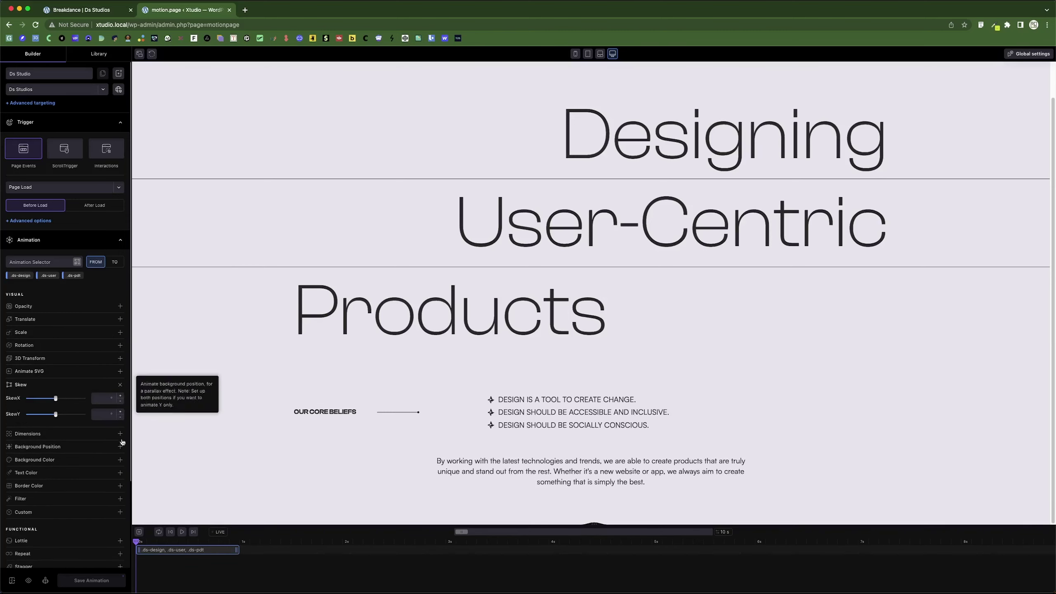
left_click(101, 398)
type("20")
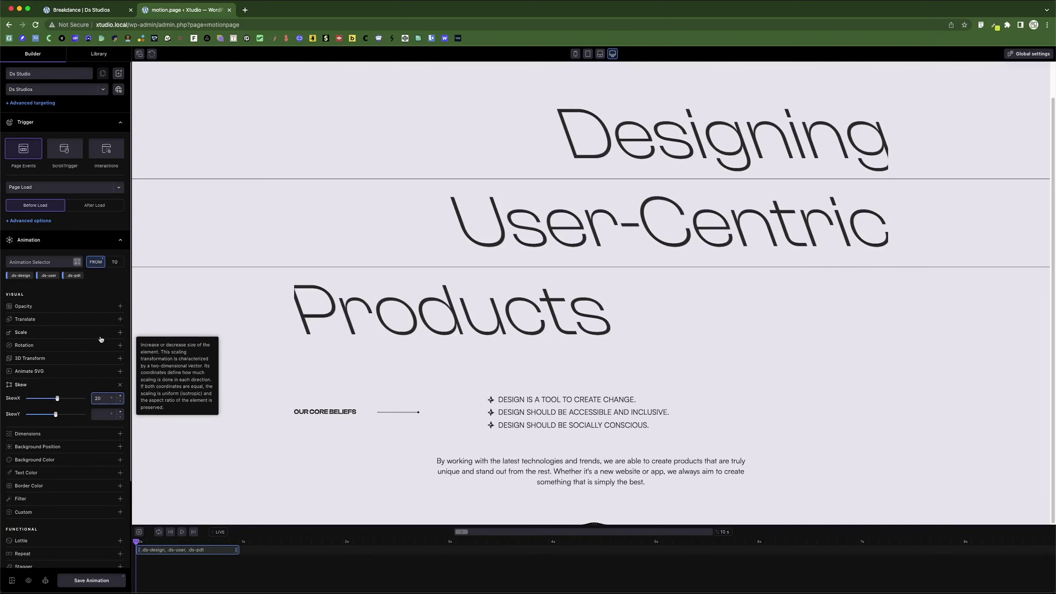
left_click(57, 319)
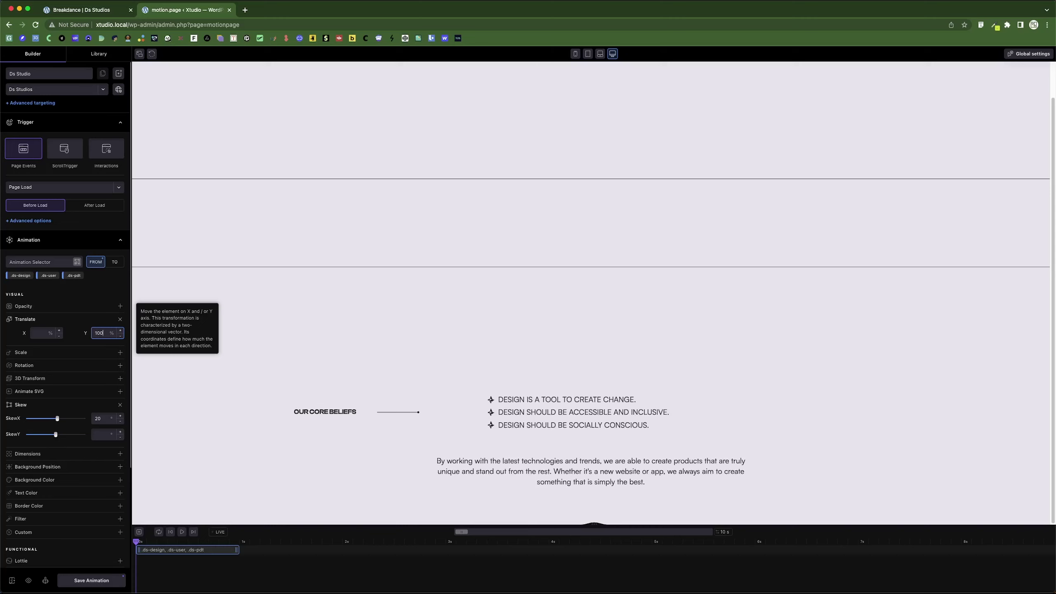
Preview the heading animation from the beginning and return the playhead to the timeline's start.
left_click(181, 532)
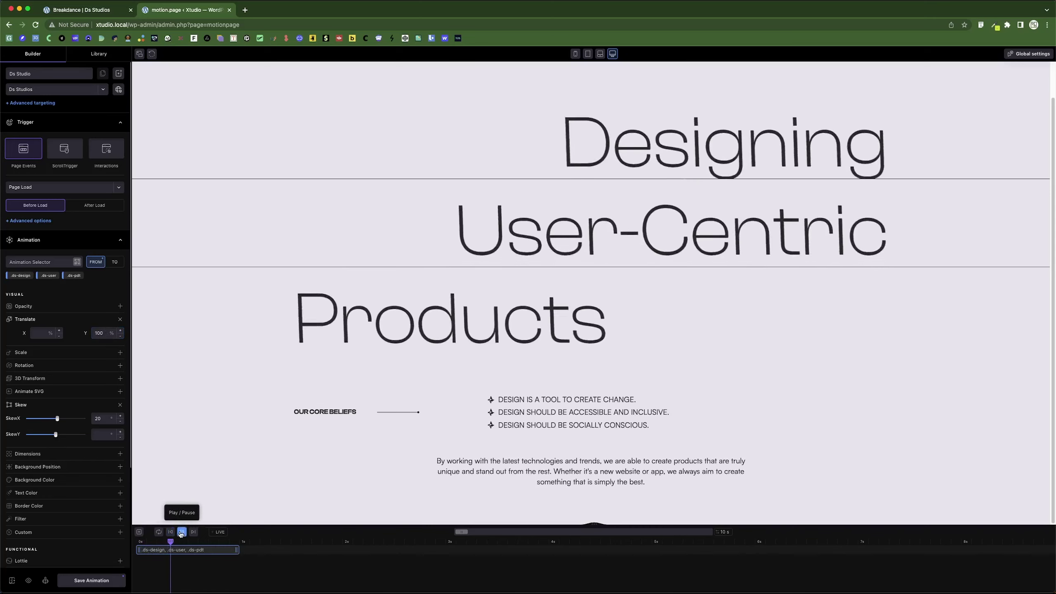
left_click(172, 535)
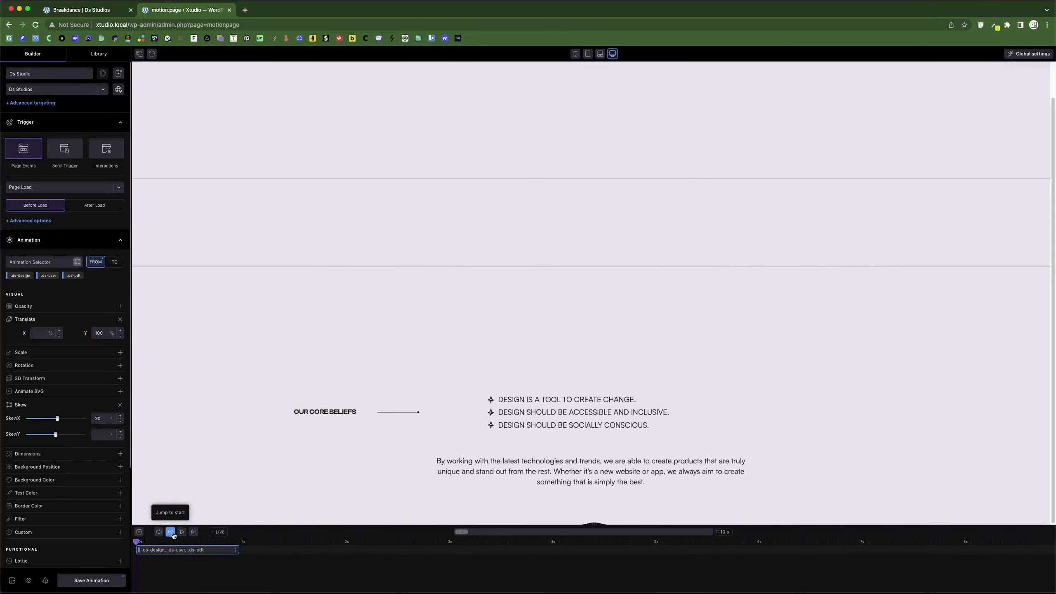
left_click(181, 533)
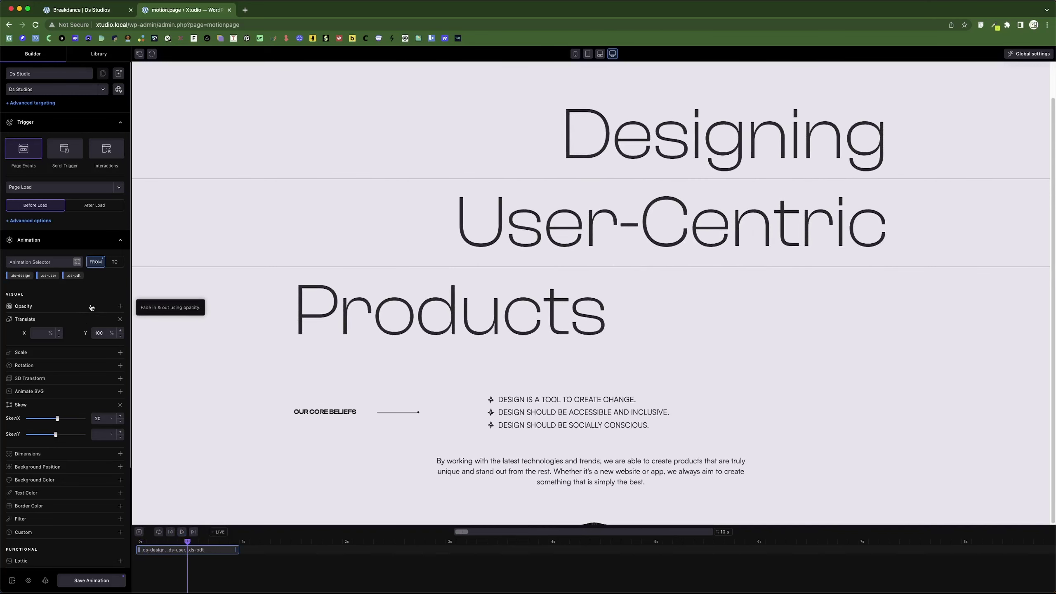
left_click(179, 541)
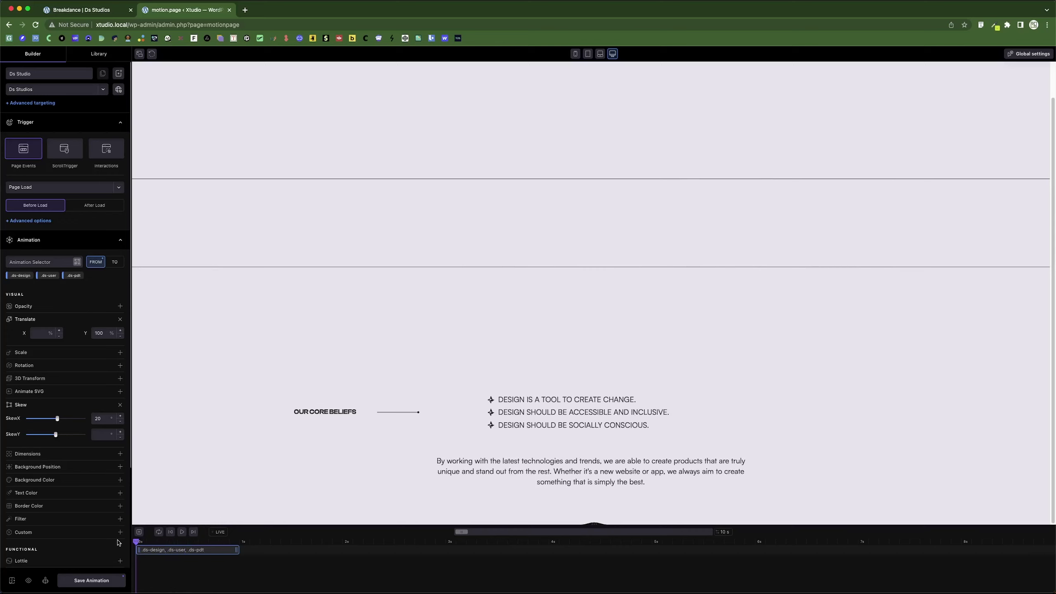
left_click_drag(162, 541, 115, 539)
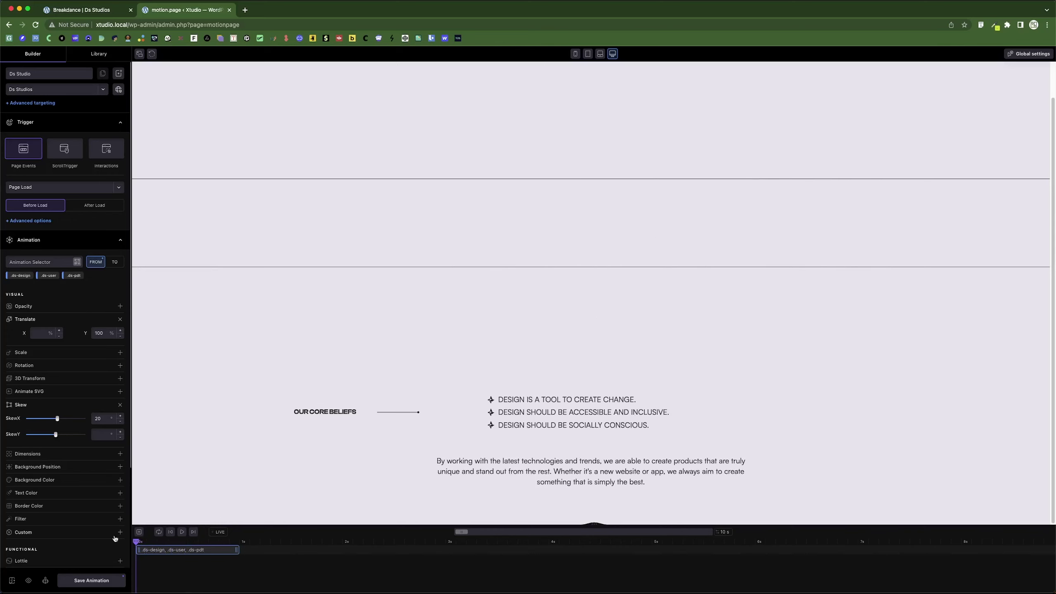
Add an Opacity of 0 to the headings' From animation and preview the fade-in.
left_click(85, 306)
left_click(99, 321)
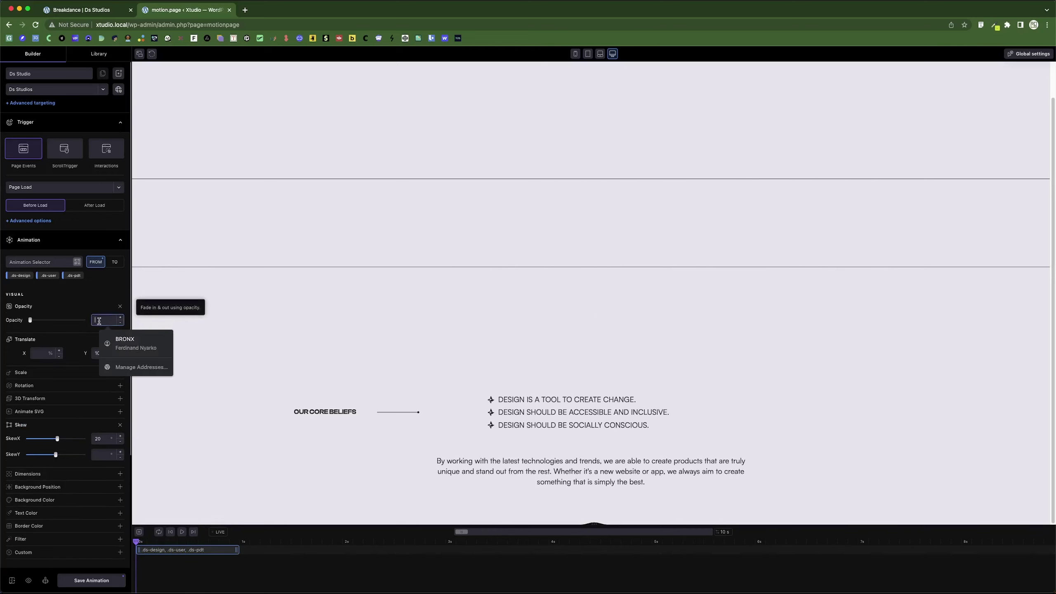
type("0")
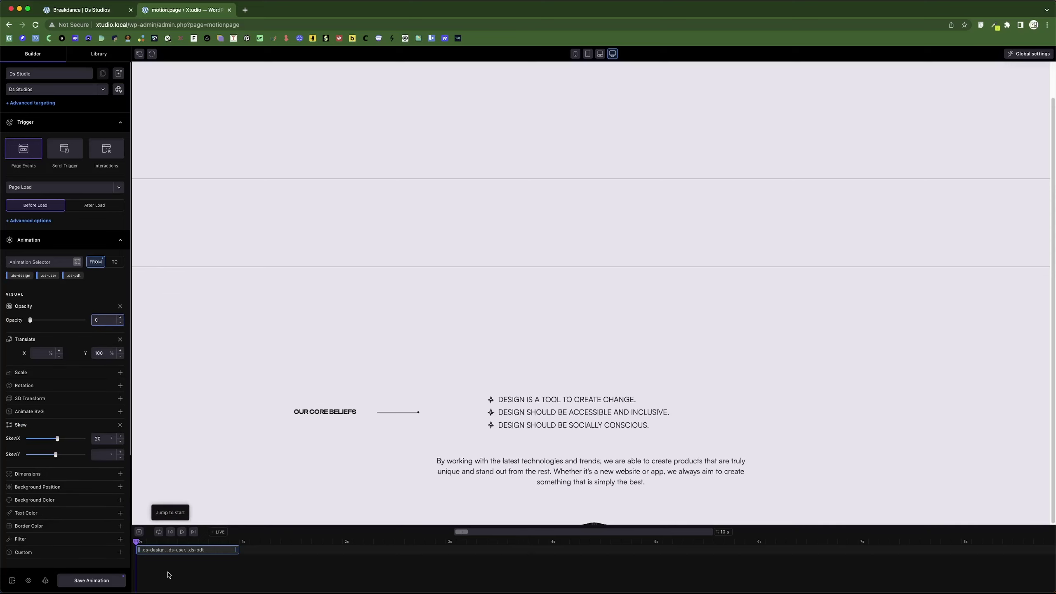
left_click(182, 533)
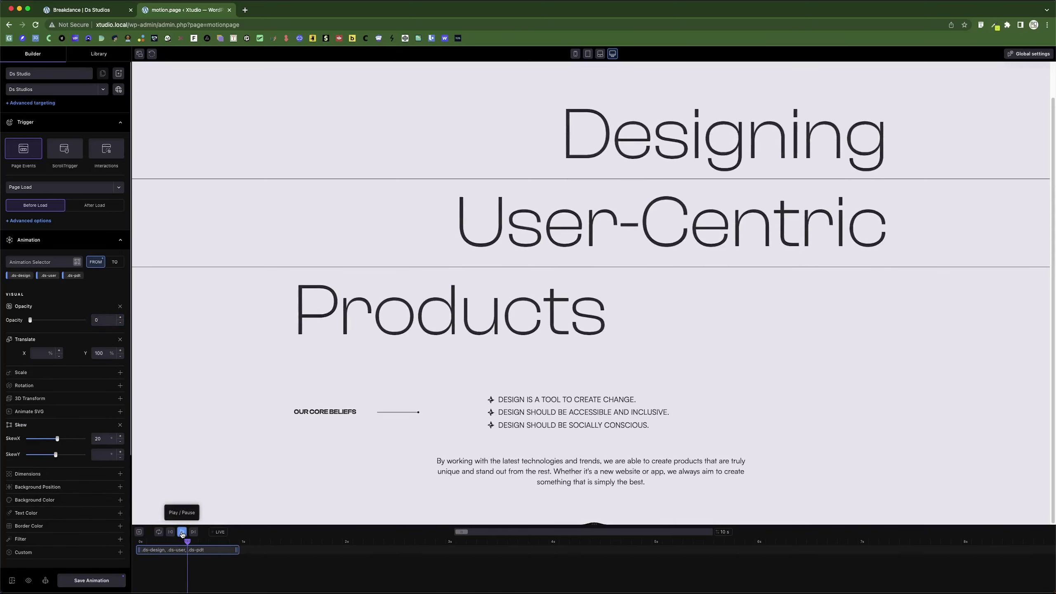
left_click(182, 533)
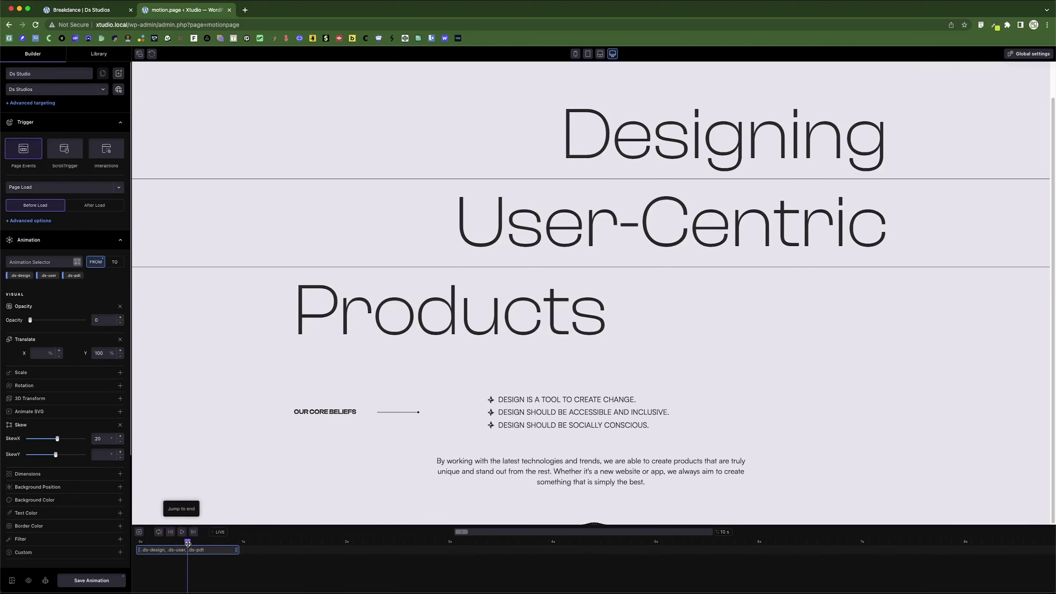
left_click_drag(187, 541, 155, 547)
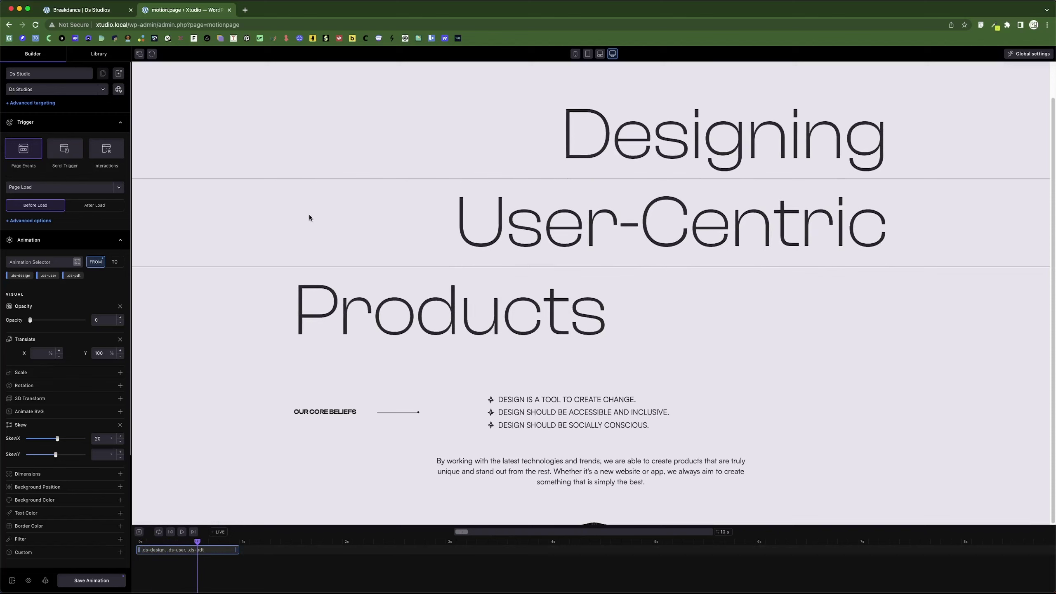
Add a Stagger of 0.2 s each from start to the heading animation and preview the sequence.
scroll(98, 441, "down", 5)
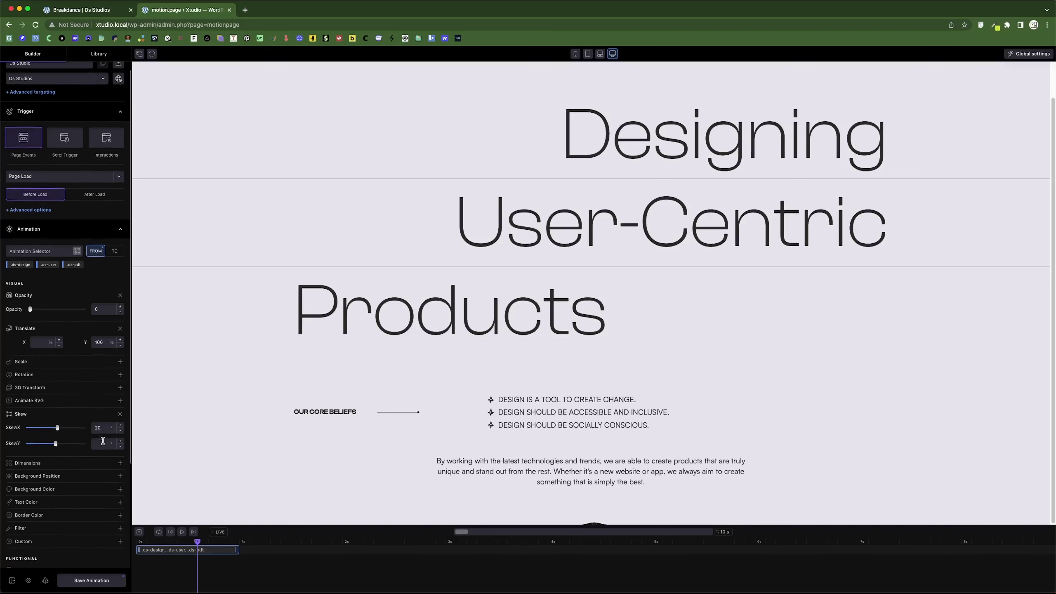
scroll(88, 449, "down", 2)
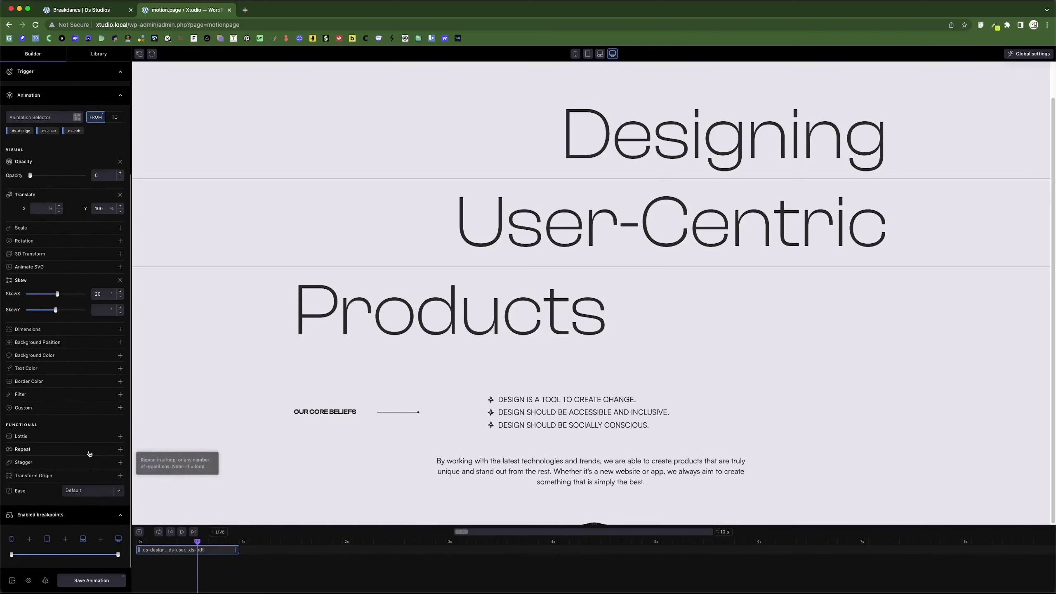
left_click(36, 465)
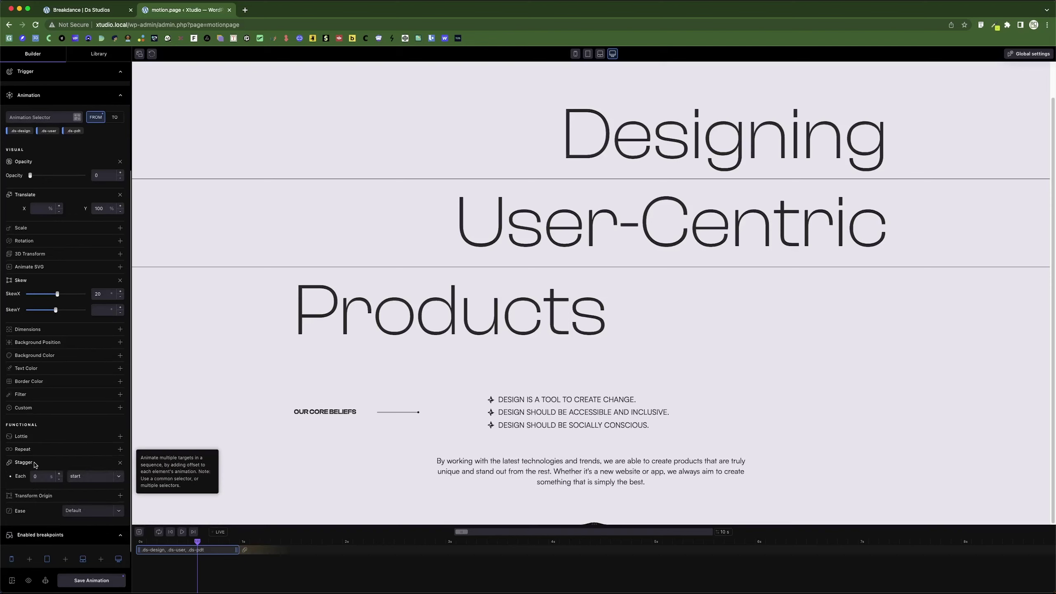
left_click(60, 477)
key("BackSpace")
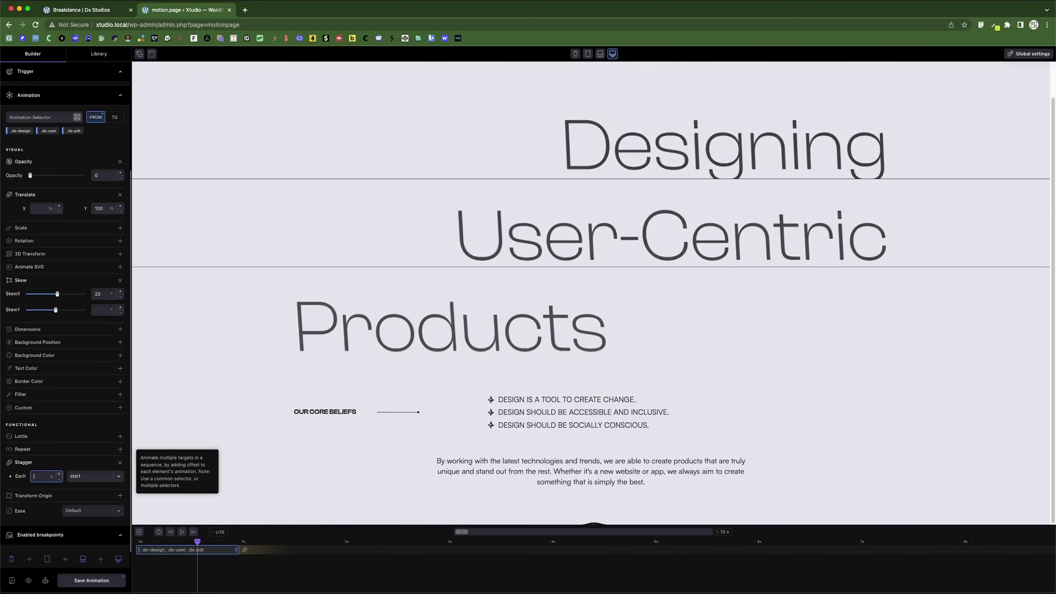
type("0.03")
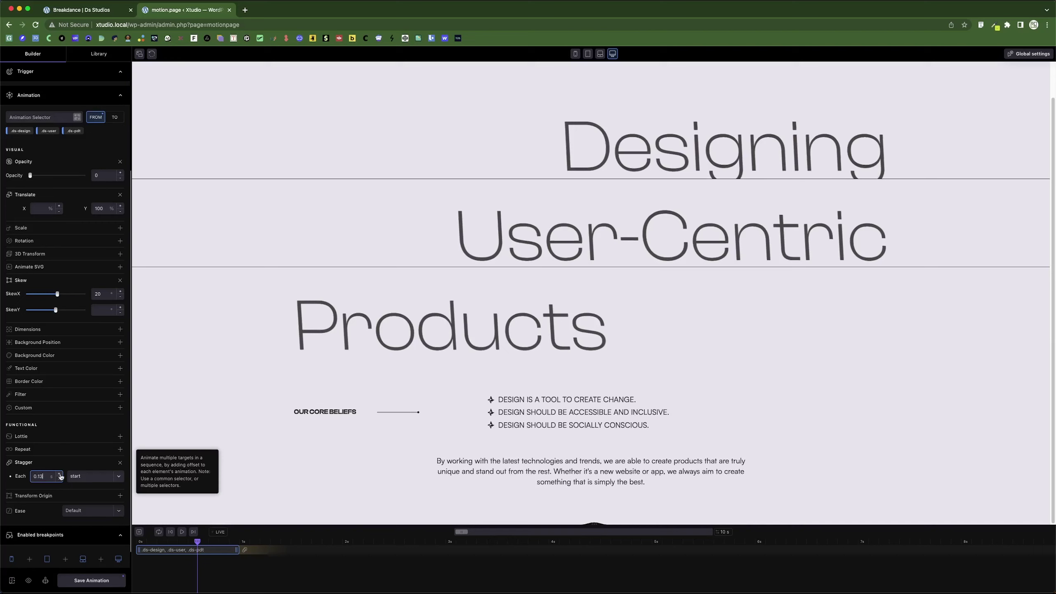
left_click(59, 474)
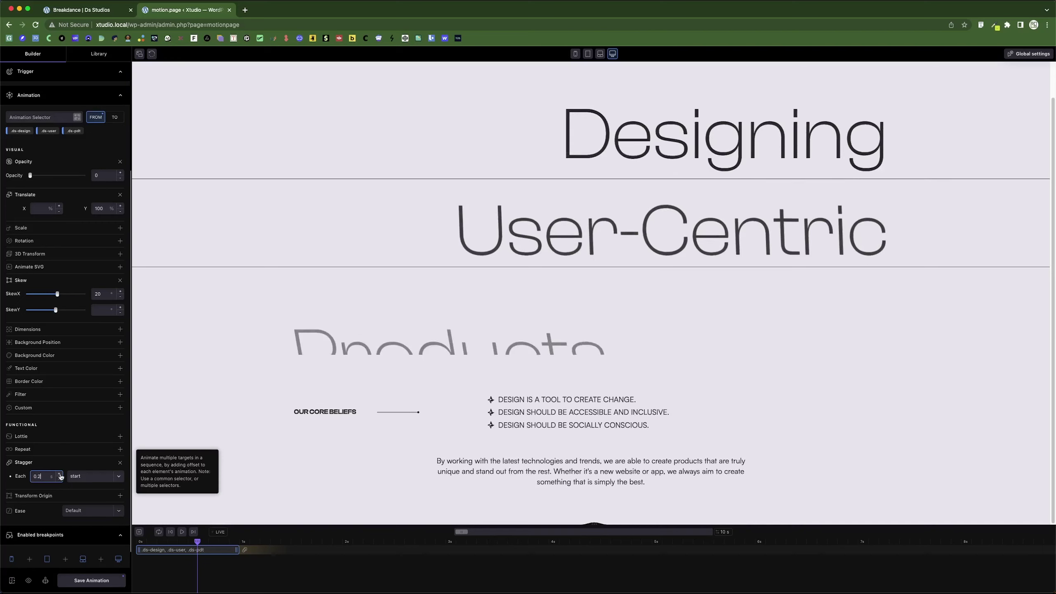
left_click(181, 532)
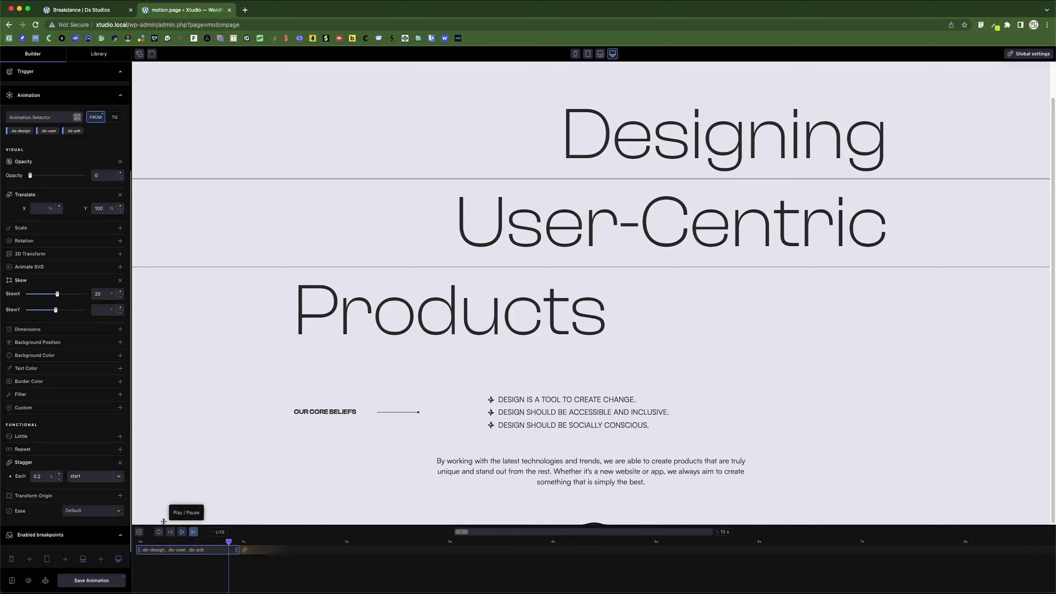
left_click(170, 532)
left_click(179, 532)
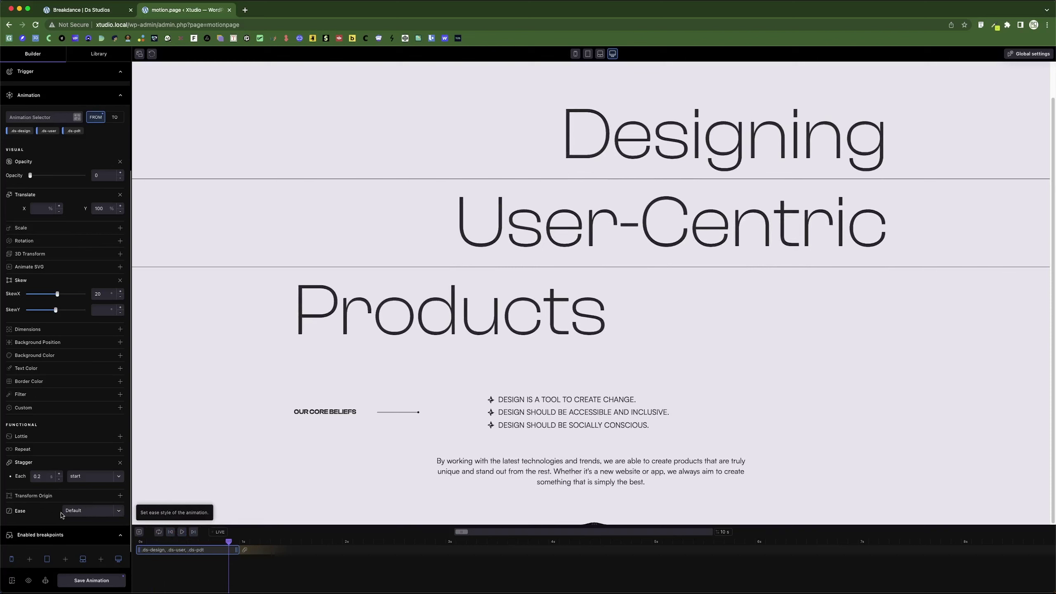
Try the Power1 ease on the heading animation and preview it.
left_click(97, 511)
left_click(79, 394)
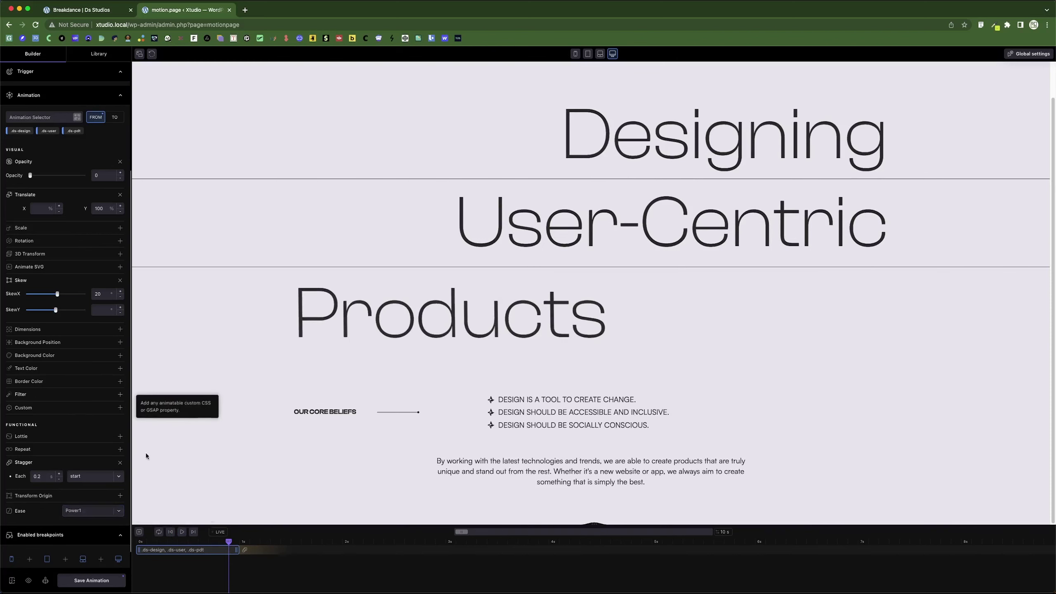
left_click(181, 533)
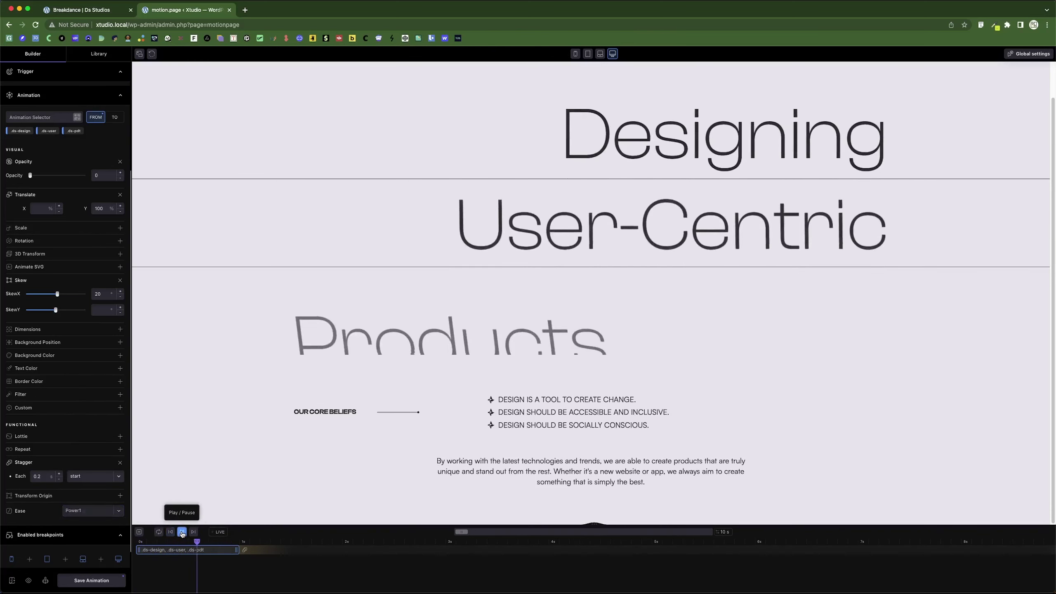
Lengthen the heading animation on the timeline to about 1.2 s and preview it from the start.
left_click_drag(235, 550, 263, 551)
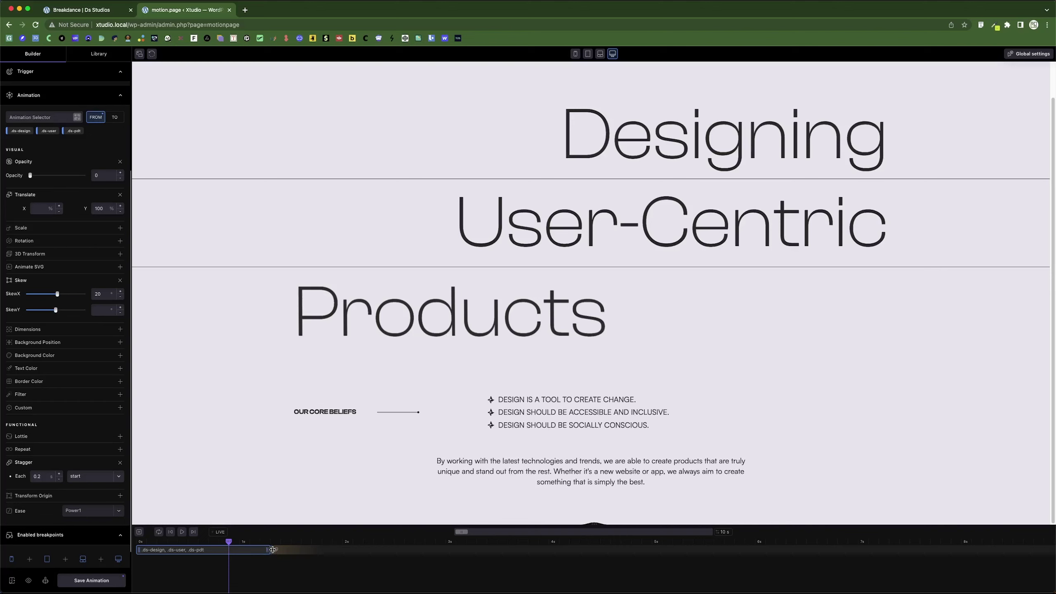
left_click(182, 533)
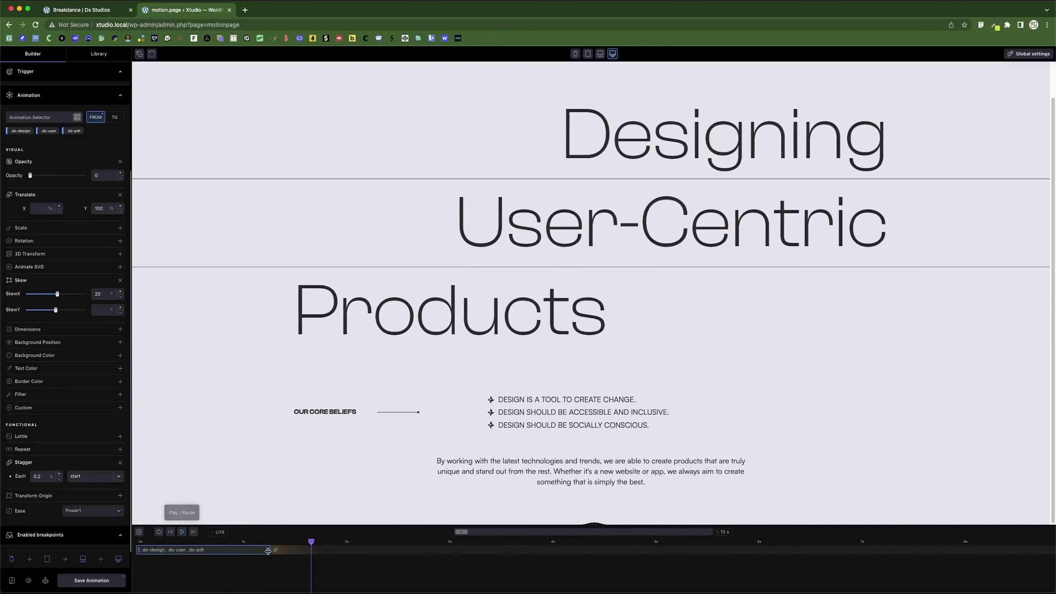
left_click_drag(268, 552, 258, 551)
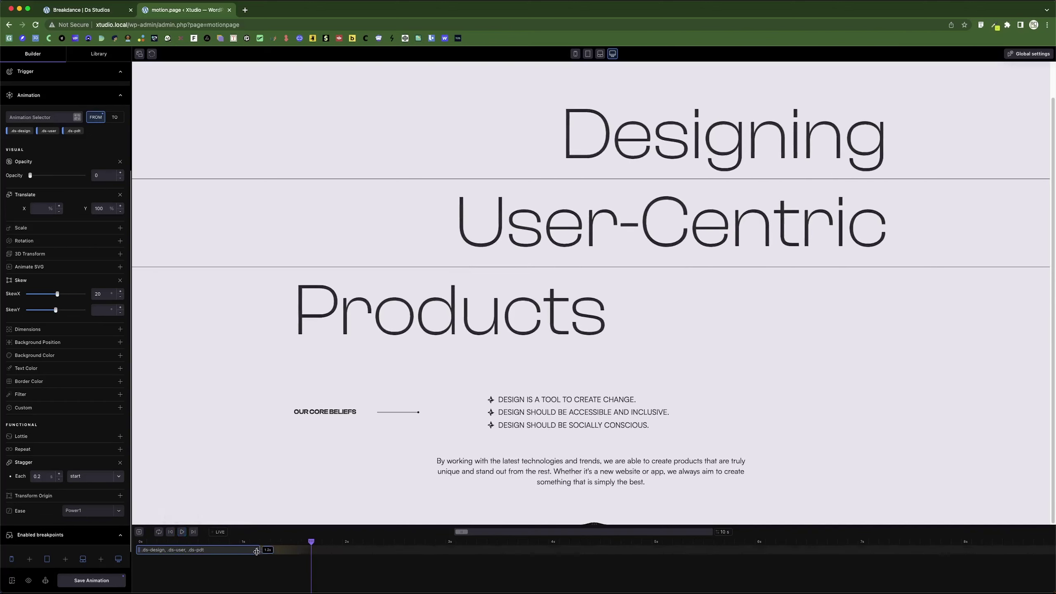
left_click(170, 533)
left_click(182, 533)
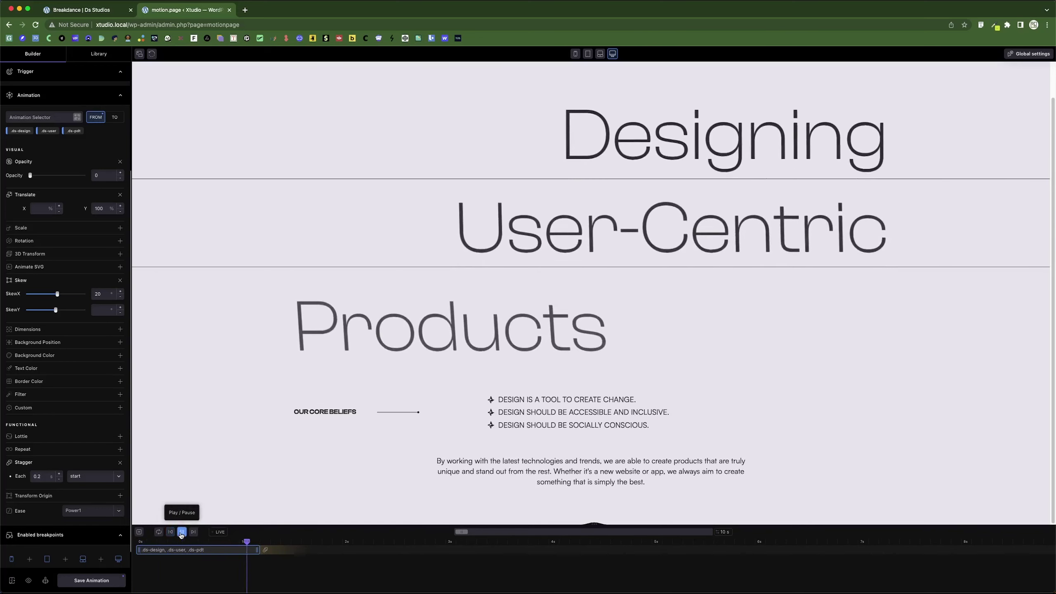
Try the Elastic and Rough eases on the heading animation, previewing each from the start.
left_click(85, 512)
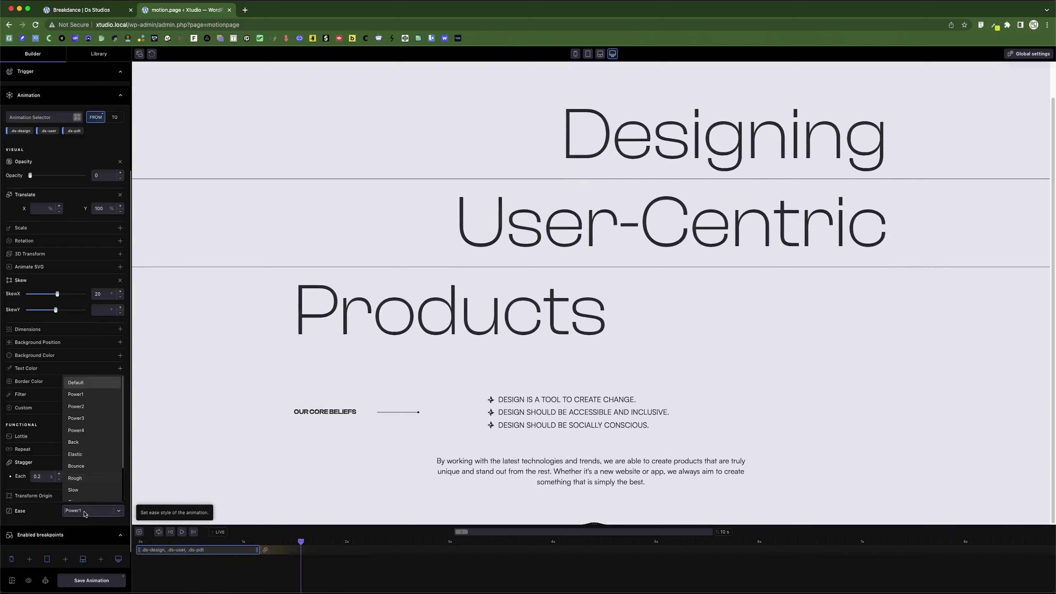
left_click(84, 454)
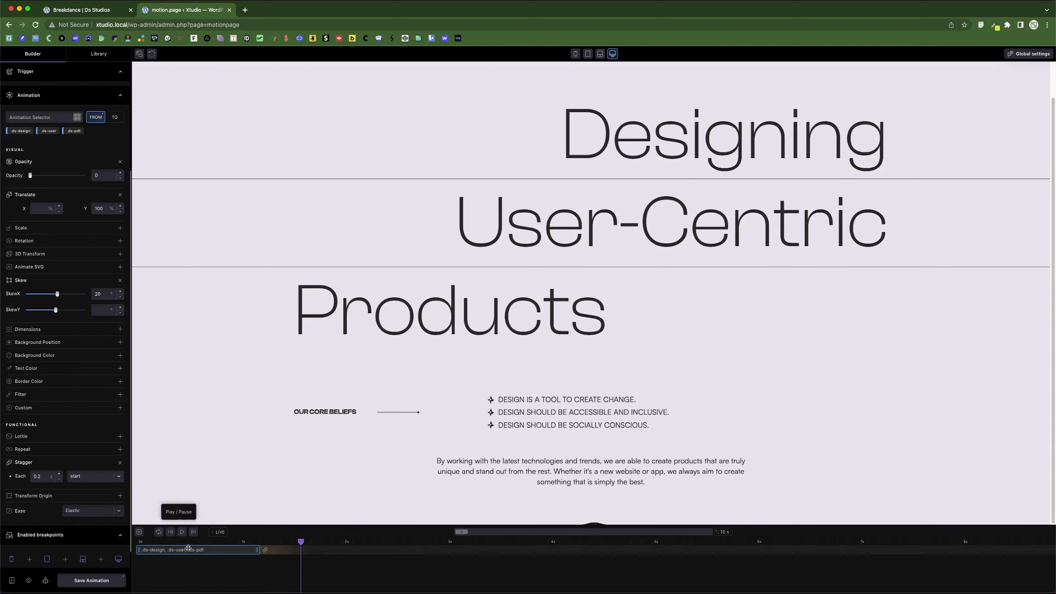
left_click(170, 533)
left_click(182, 532)
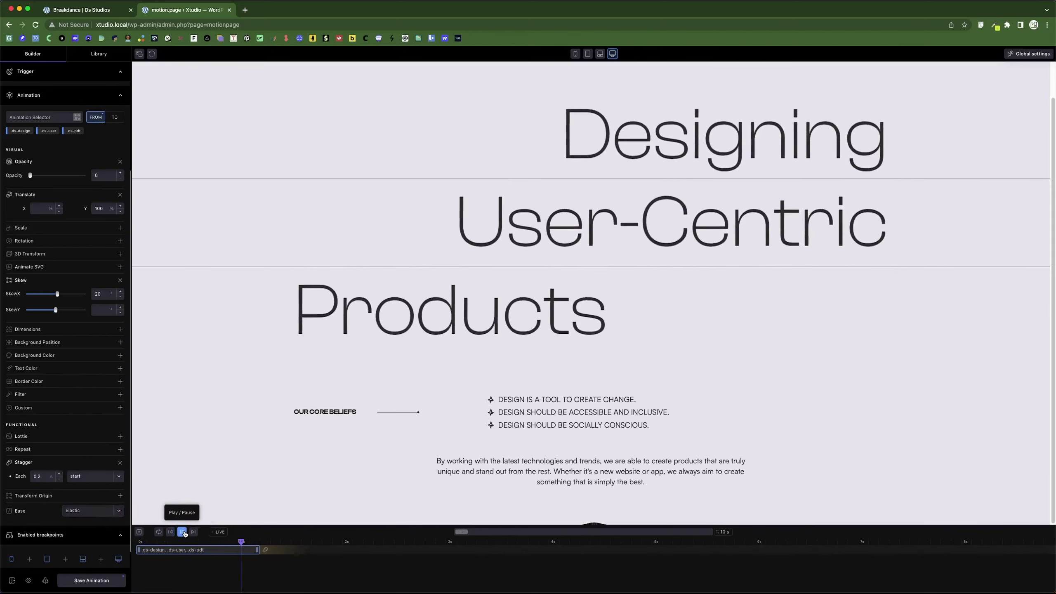
left_click(92, 511)
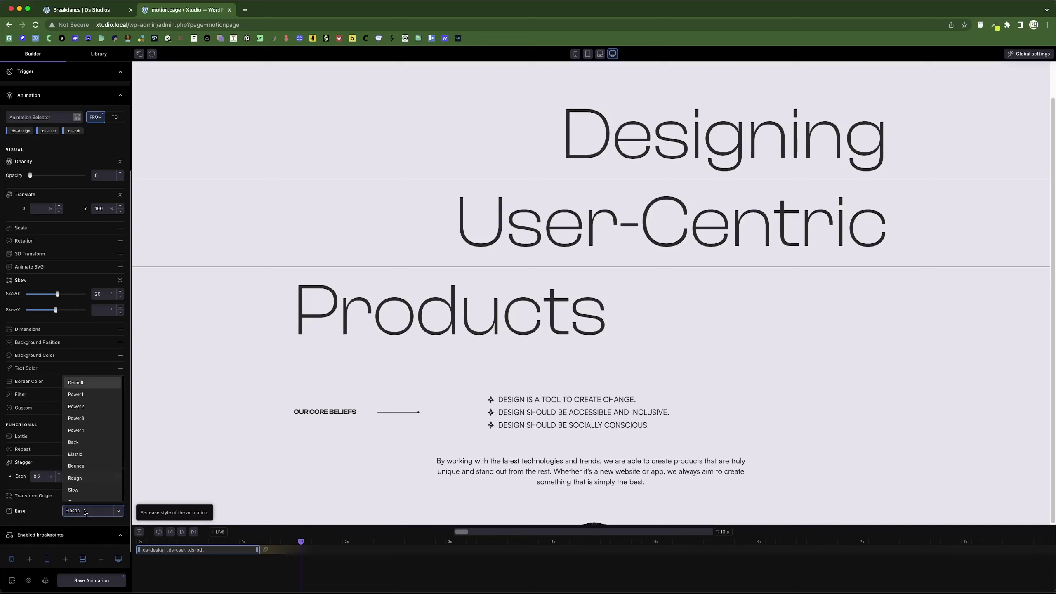
left_click(75, 479)
left_click(170, 533)
left_click(182, 533)
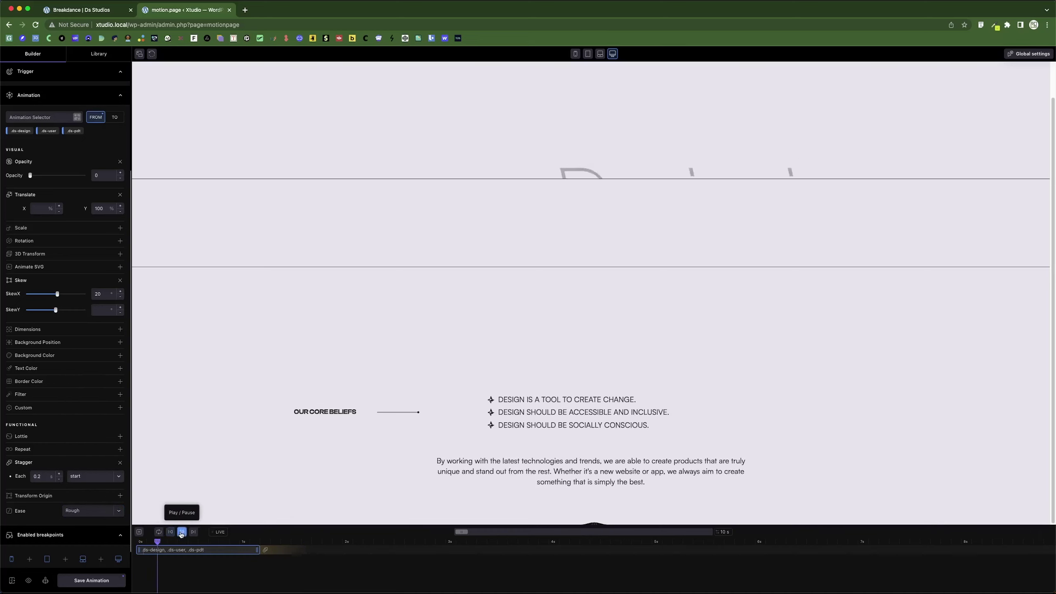
Set the heading animation's ease to Slow, preview it and return the playhead to the start.
left_click(113, 511)
left_click(83, 492)
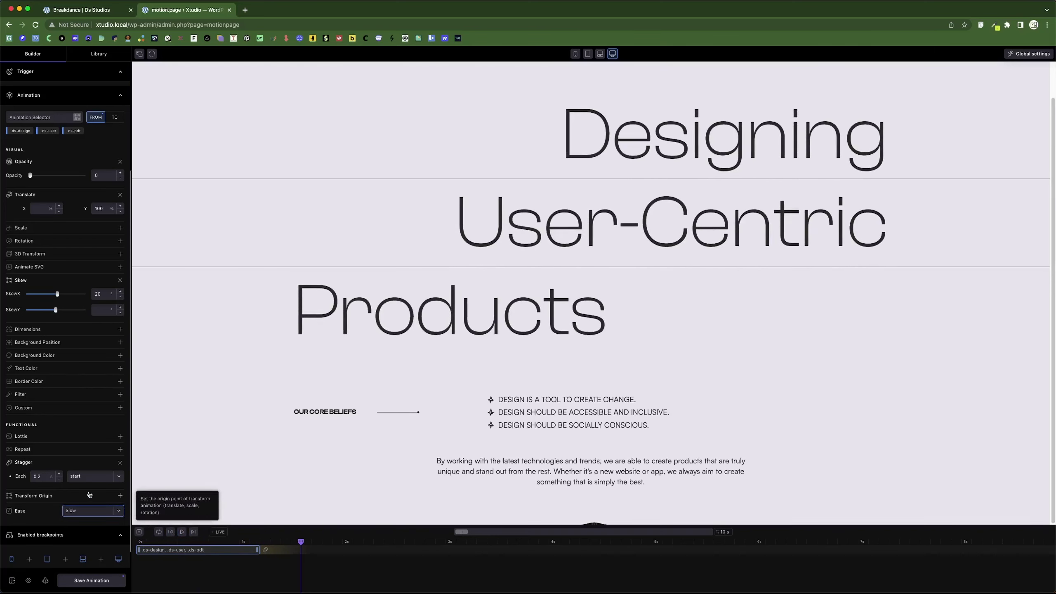
left_click(170, 532)
left_click(182, 533)
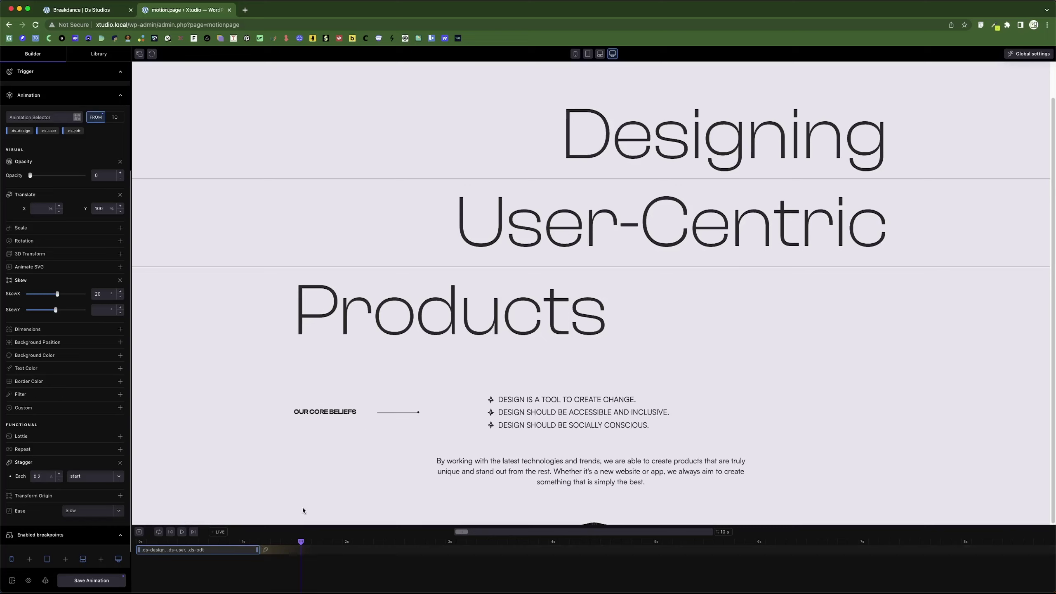
left_click_drag(302, 541, 131, 546)
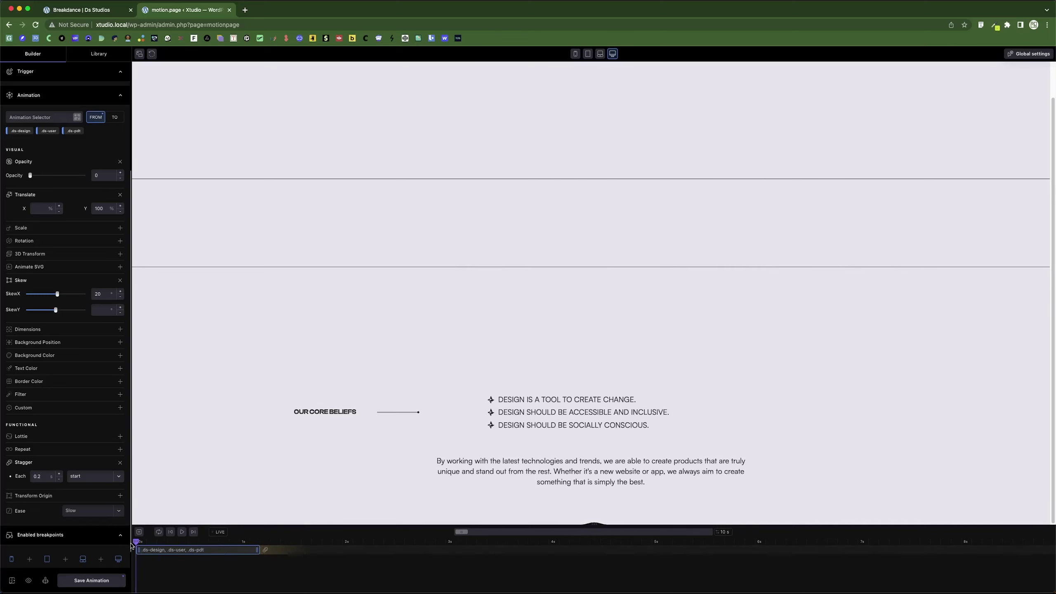
Add a second animation to the Ds Studio timeline and shorten its duration to about 0.8 s.
scroll(31, 266, "up", 5)
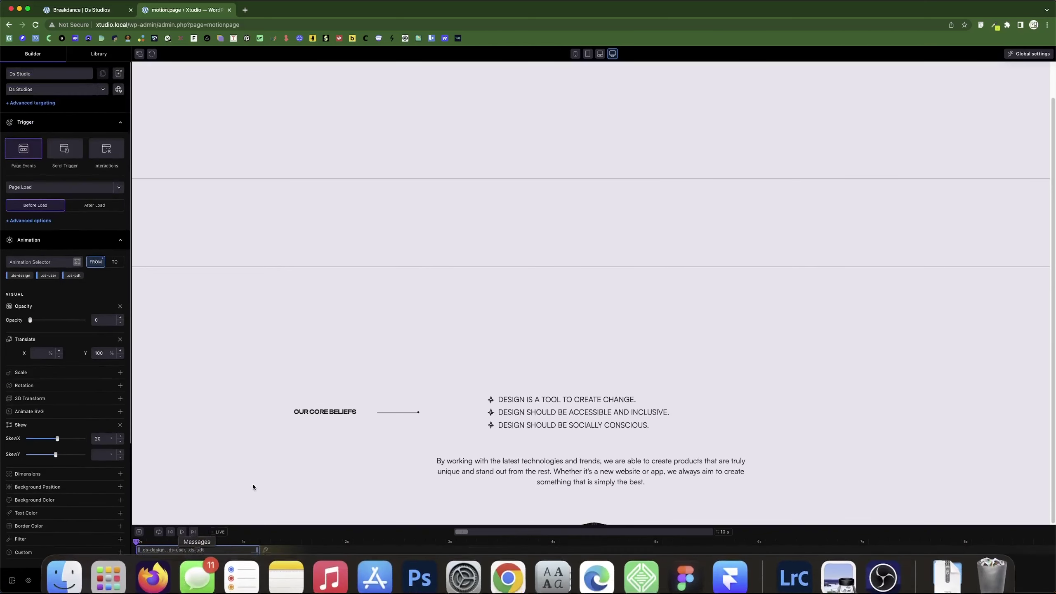
left_click(139, 532)
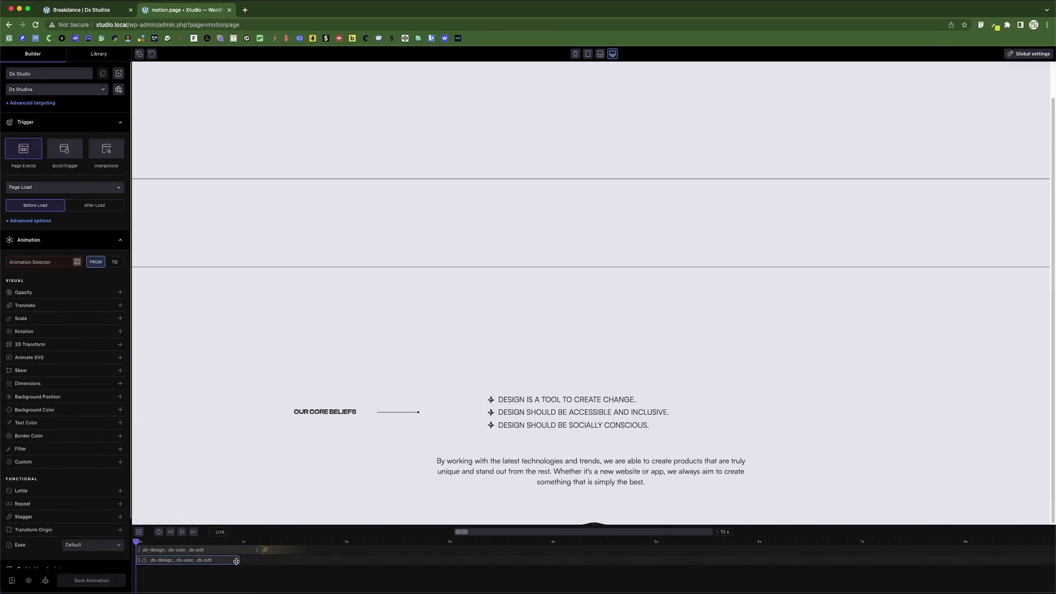
left_click_drag(236, 560, 258, 560)
left_click_drag(258, 560, 217, 560)
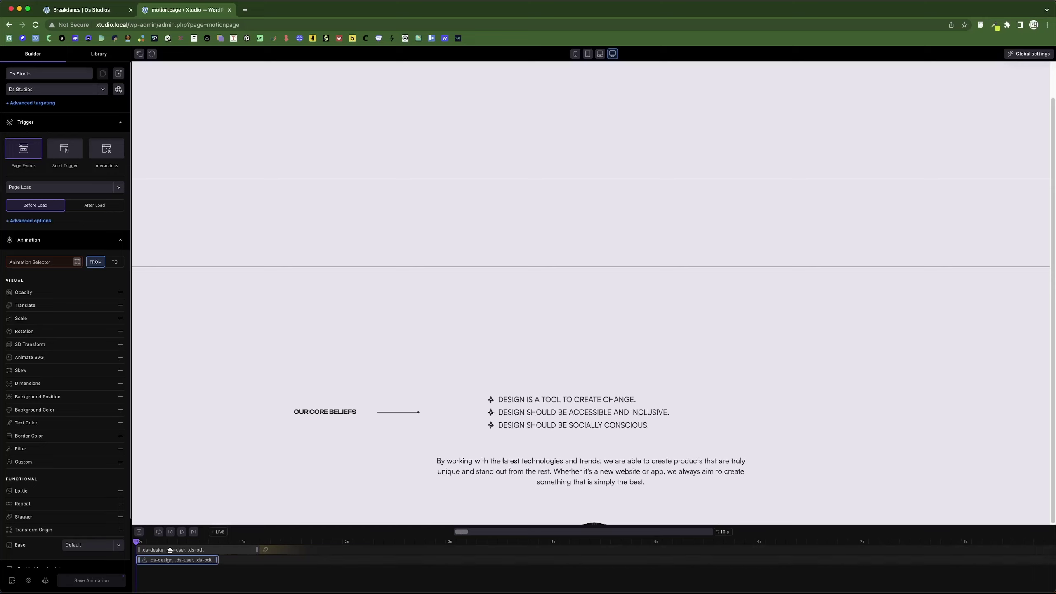
Target the two divider lines with the second animation by picking their .ds-div1 and .ds-div2 classes as selectors.
left_click(77, 262)
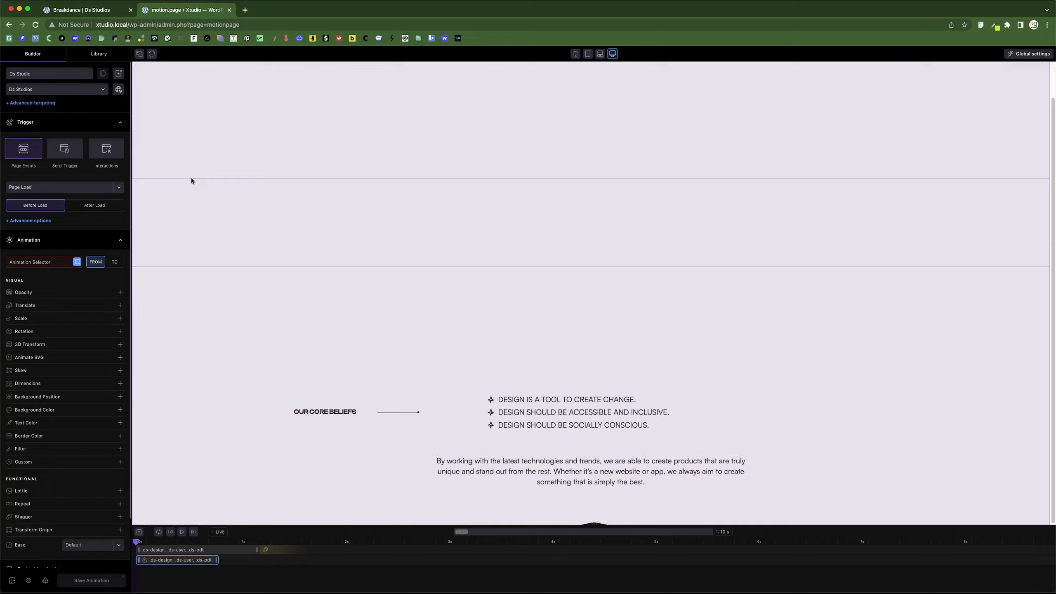
left_click(191, 178)
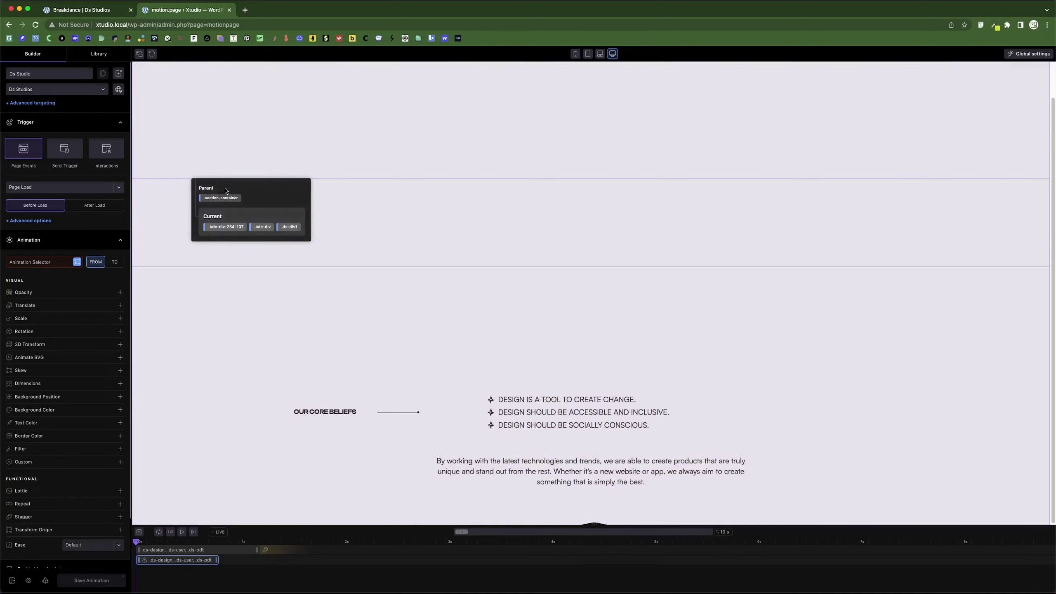
left_click(291, 227)
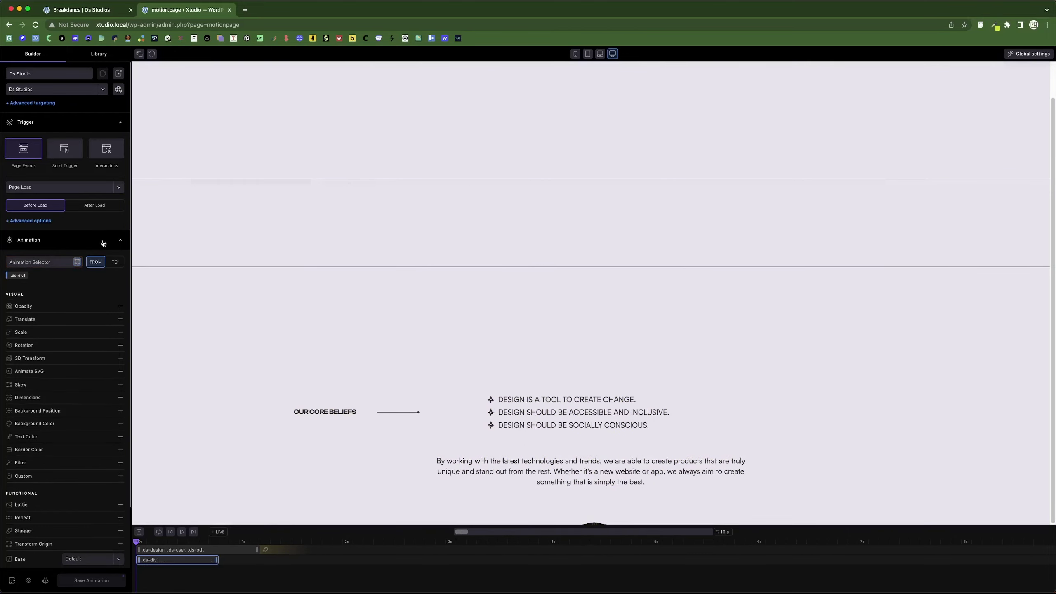
left_click(77, 262)
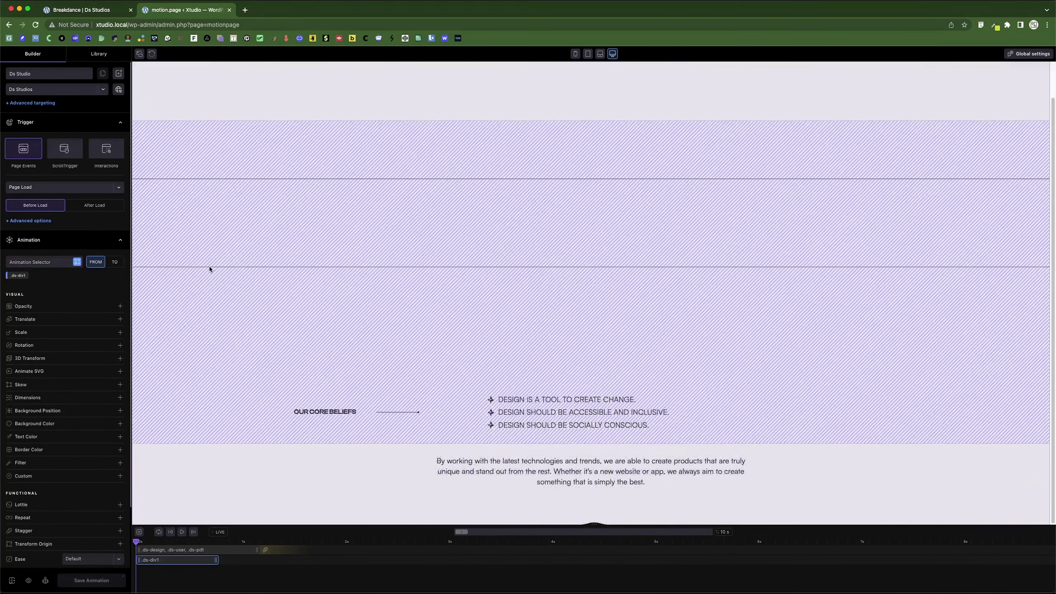
left_click(210, 266)
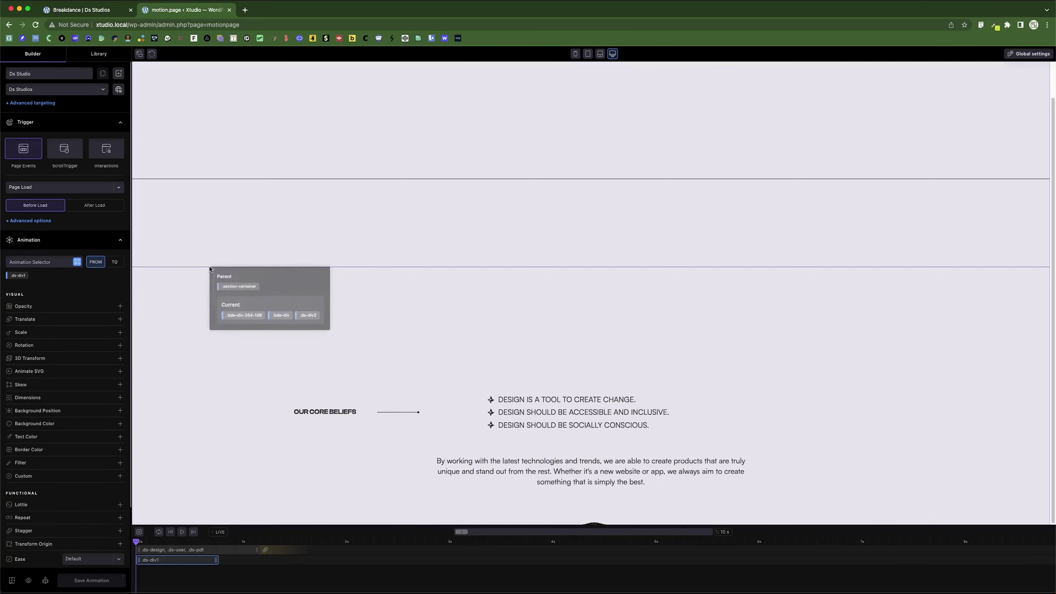
left_click(309, 316)
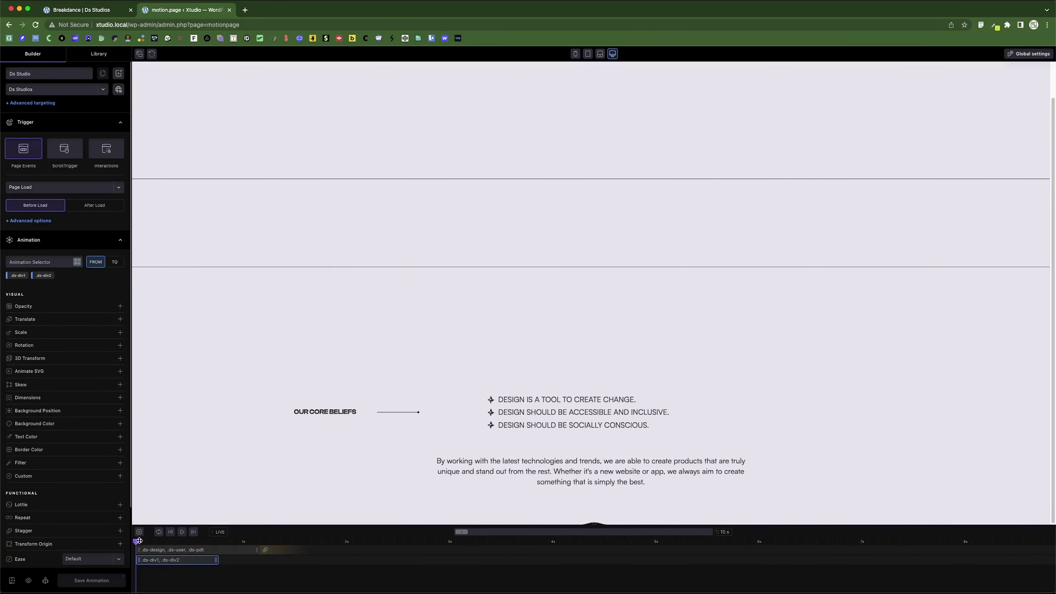
Add a Scale effect to the divider-line animation and split it into separate ScaleX and ScaleY values.
mouse_move(59, 335)
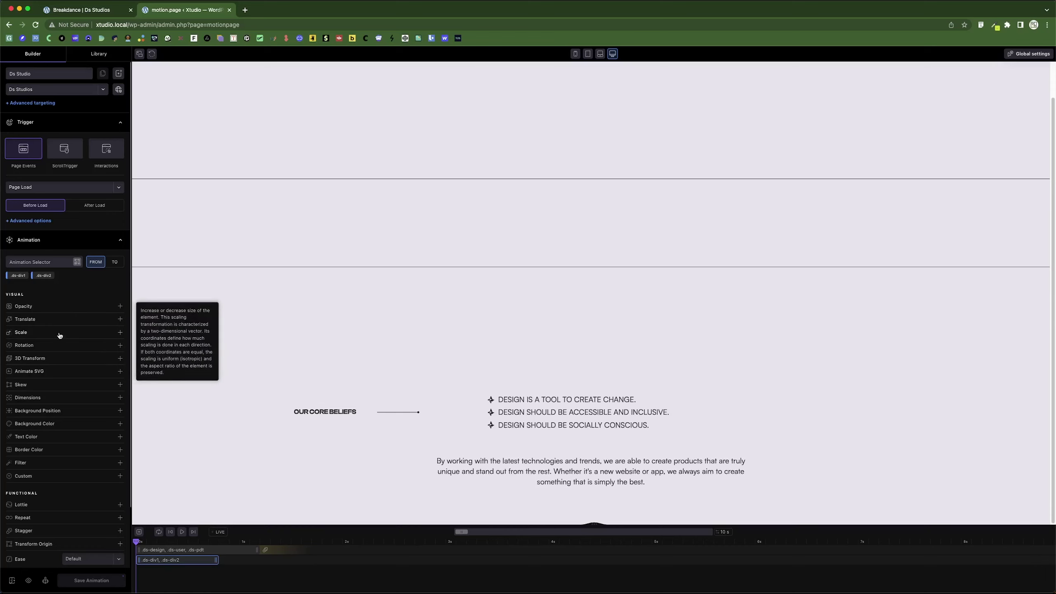
left_click(182, 533)
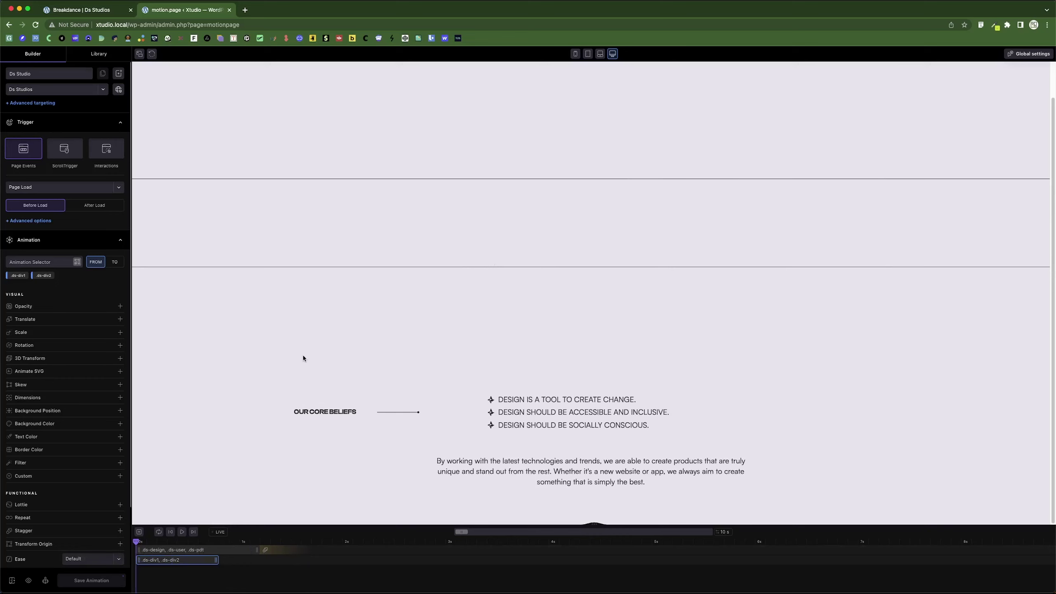
mouse_move(59, 334)
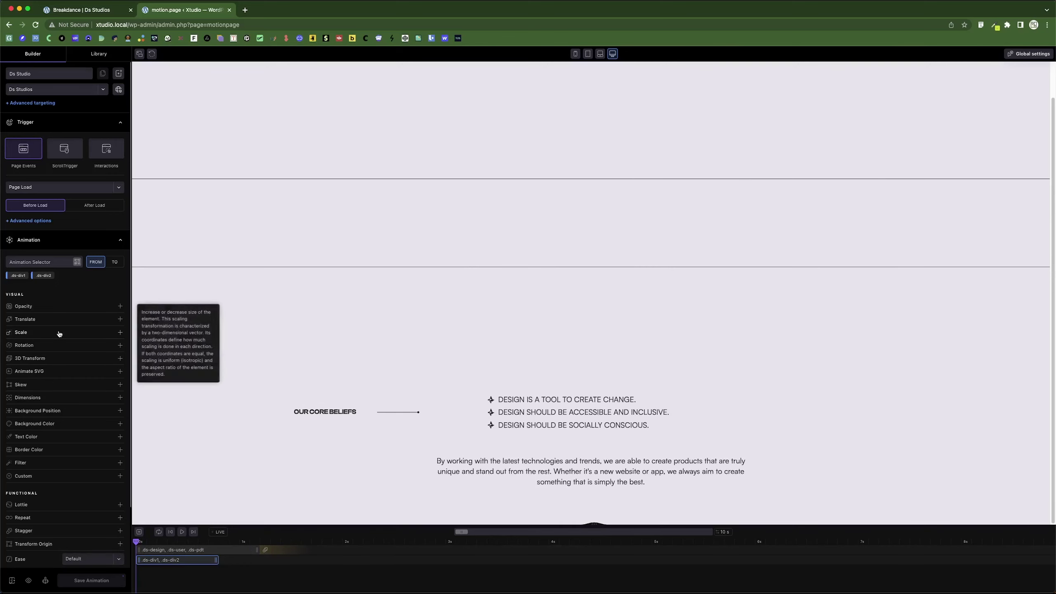
left_click(59, 333)
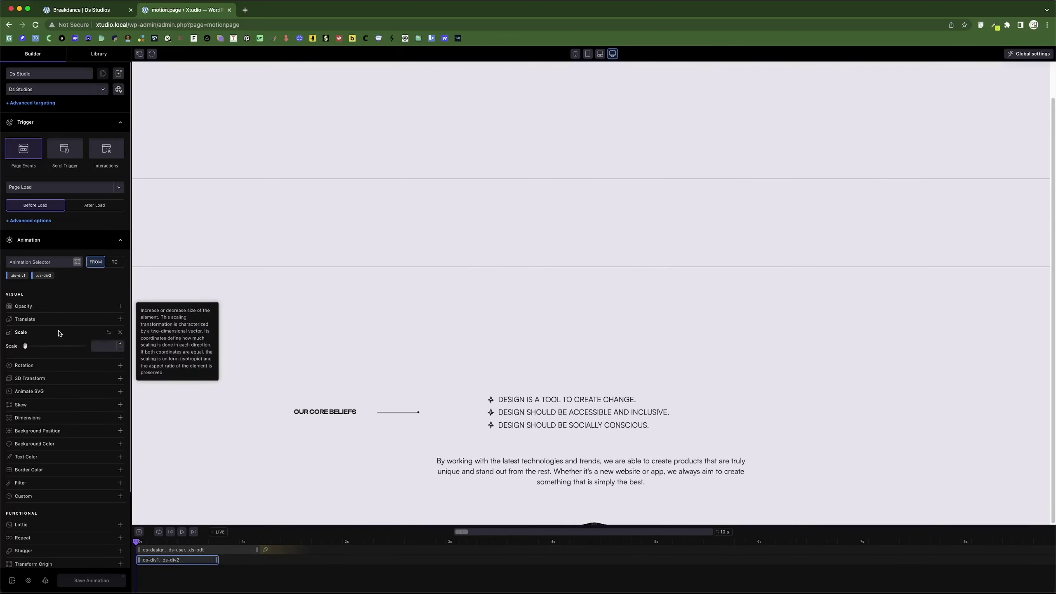
left_click(108, 333)
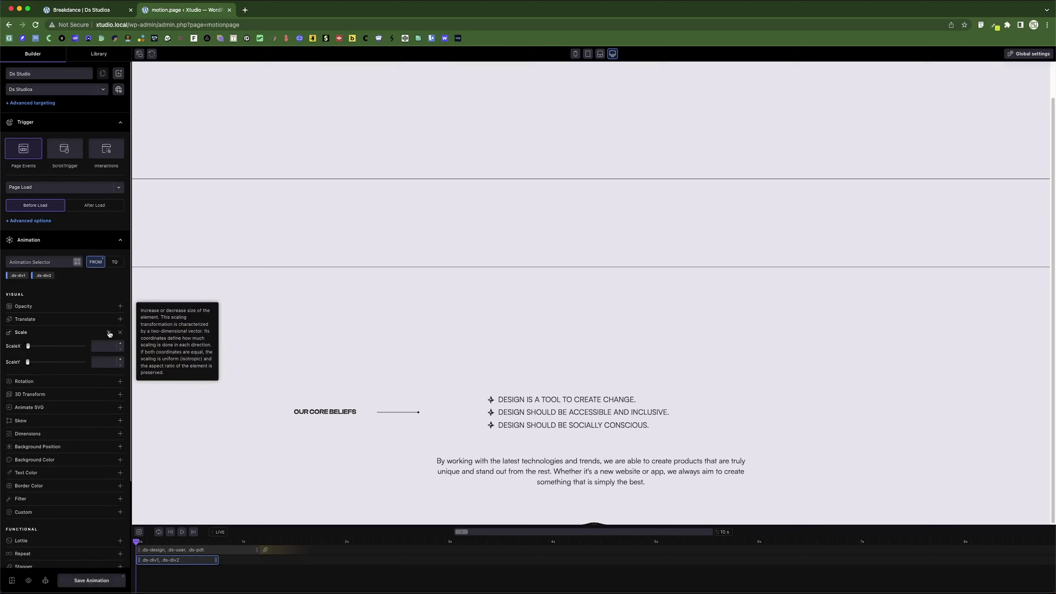
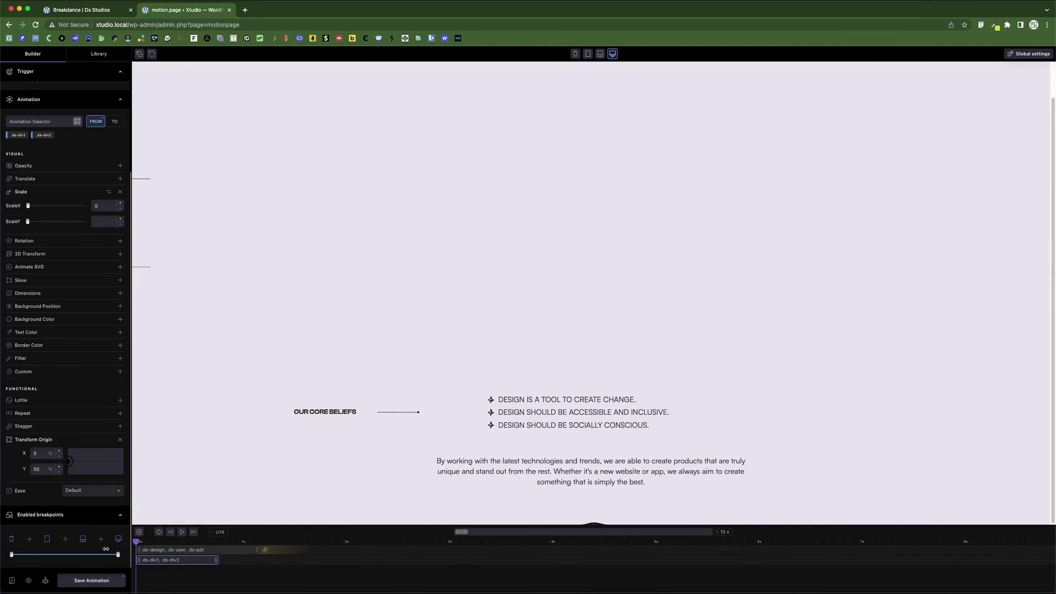
Set the divider-line animation's ease to Slow and lengthen it on the timeline to about 1.4 s, previewing it along the way.
left_click(93, 491)
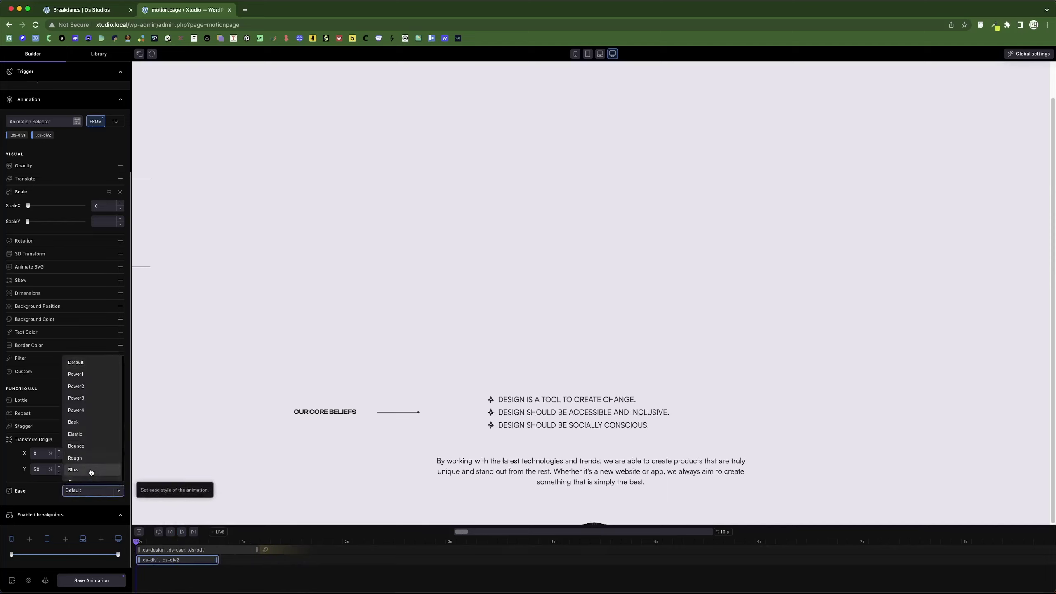
left_click(92, 473)
left_click_drag(217, 560, 237, 560)
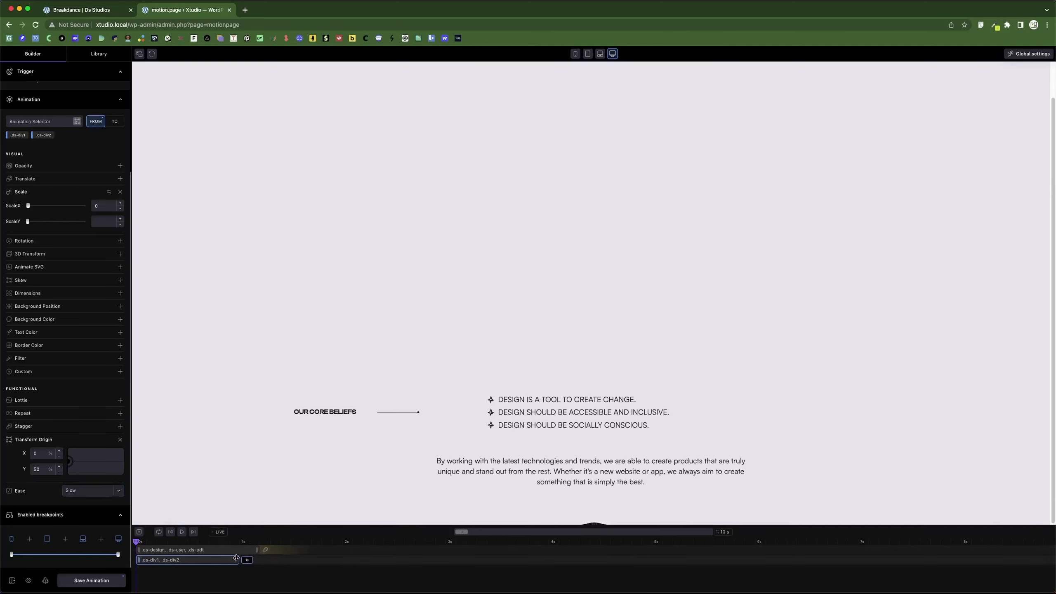
left_click(181, 533)
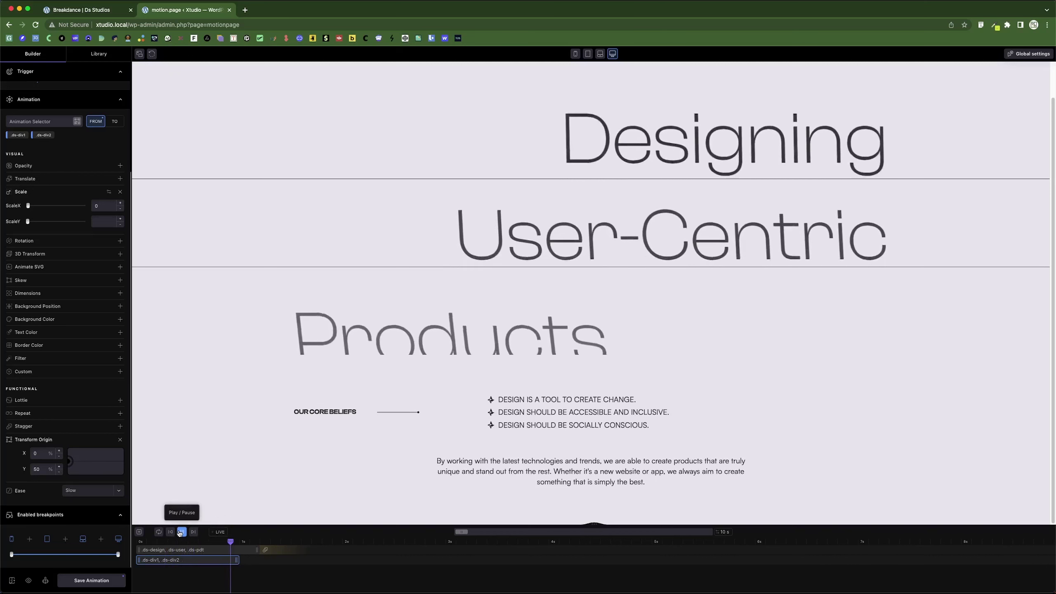
left_click_drag(236, 560, 279, 559)
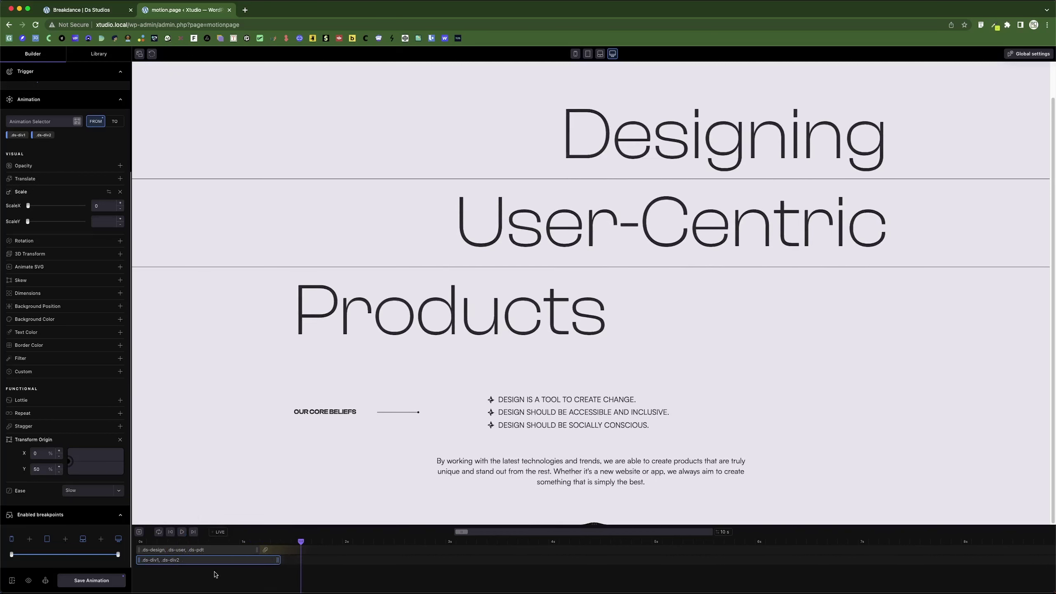
Add a Stagger to the divider-line animation and preview it with 0.2 s and 0.3 s for each element.
left_click(62, 428)
left_click(59, 441)
type(".03")
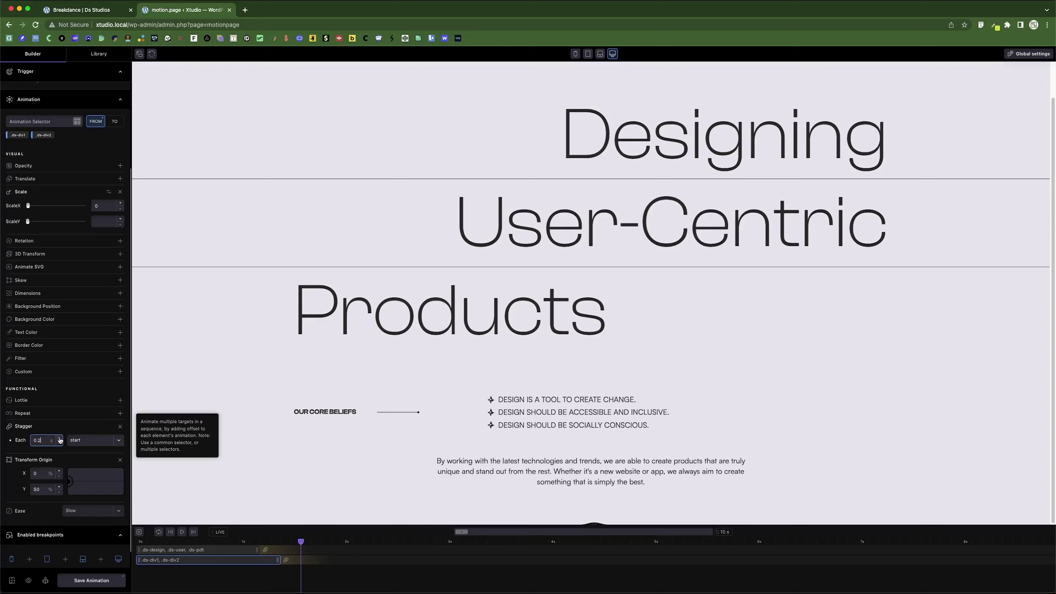
left_click(182, 532)
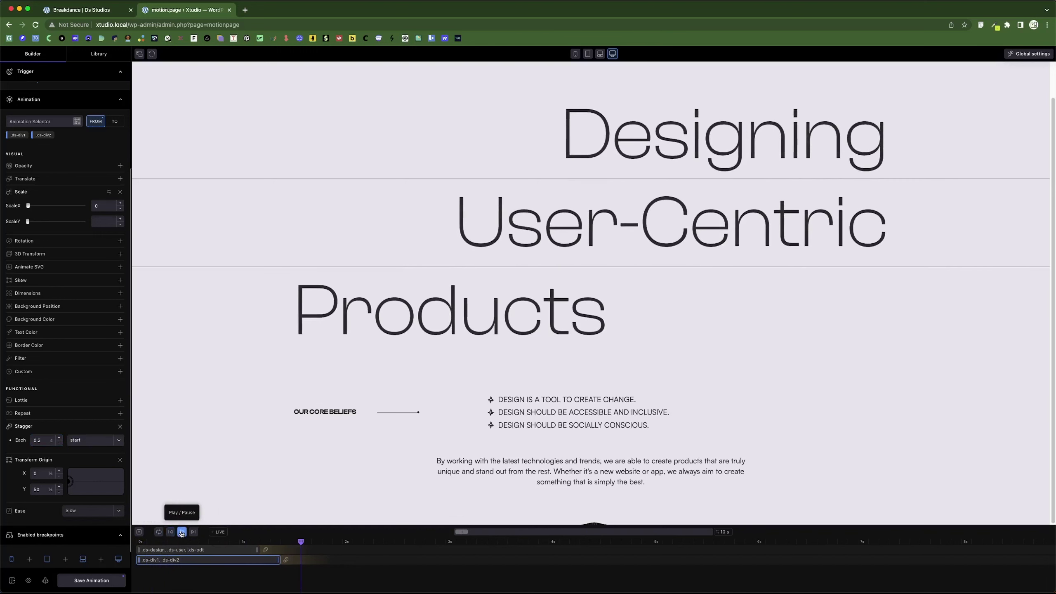
left_click(60, 440)
type("2")
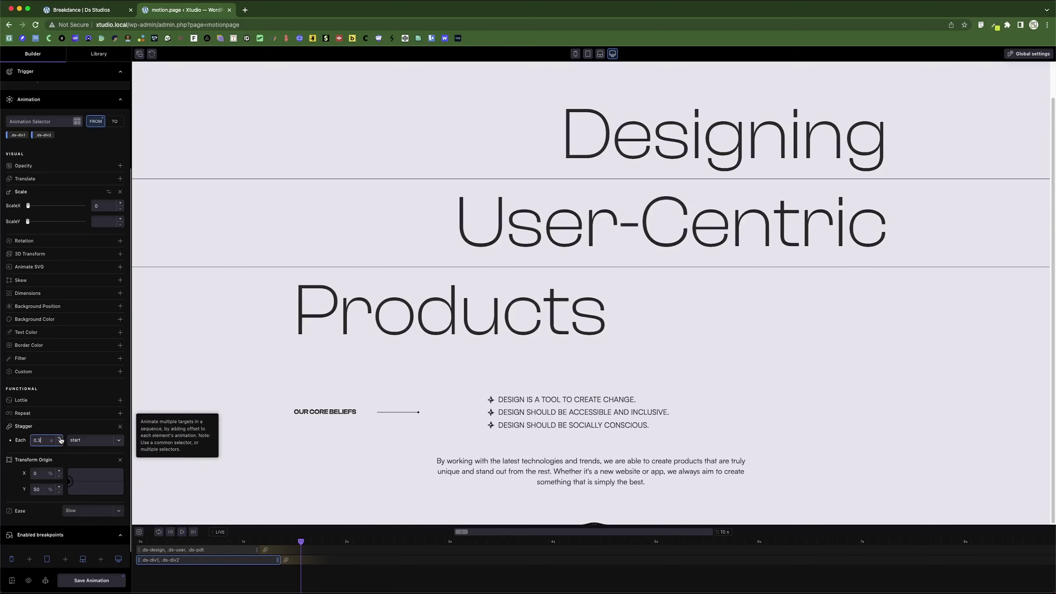
left_click(182, 532)
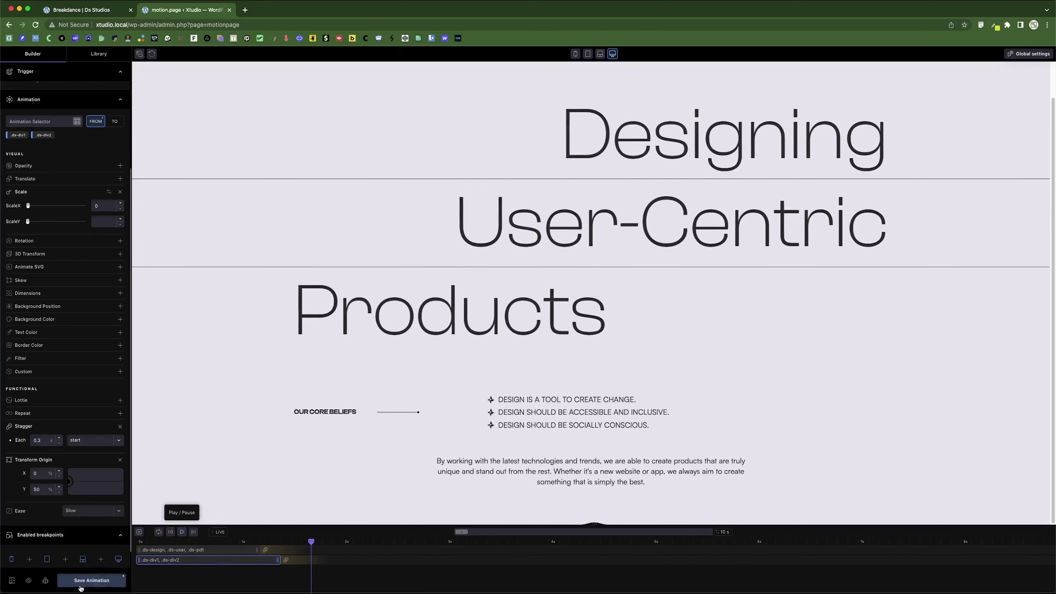
Set the divider-line stagger to 0.4 s each, preview it and save the animation.
left_click(60, 439)
type("3")
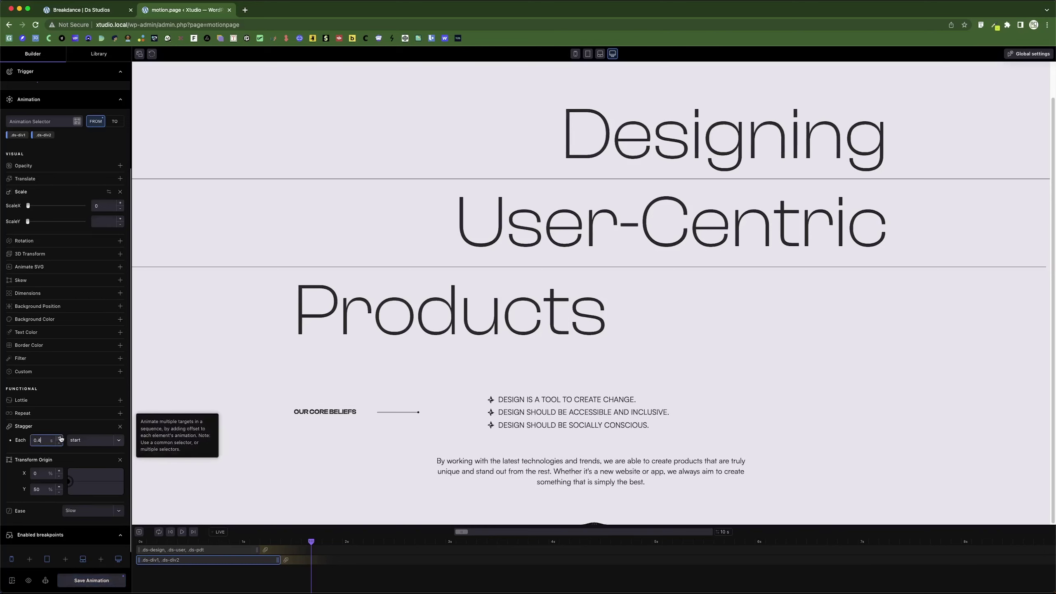
left_click(183, 533)
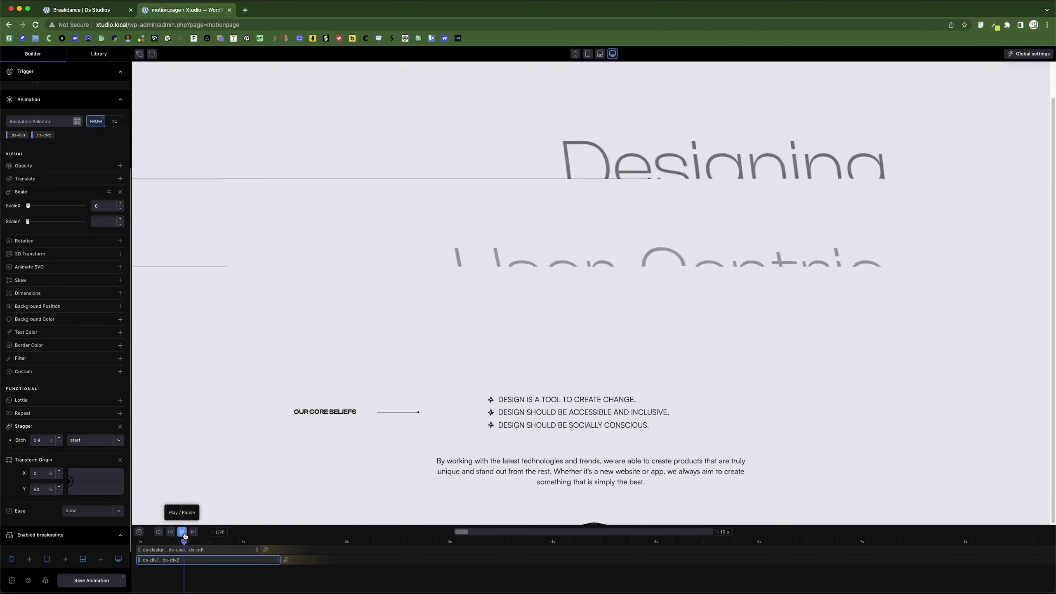
left_click(108, 579)
Scrub the playhead back through the heading and divider-line animations and return it to the start.
left_click_drag(322, 542, 199, 542)
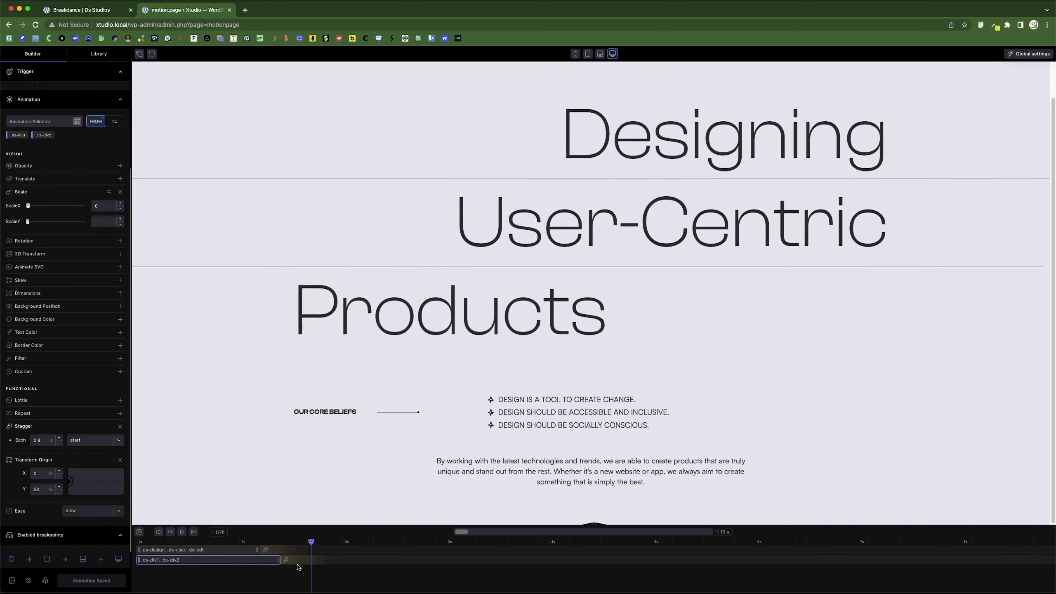
left_click_drag(312, 541, 277, 559)
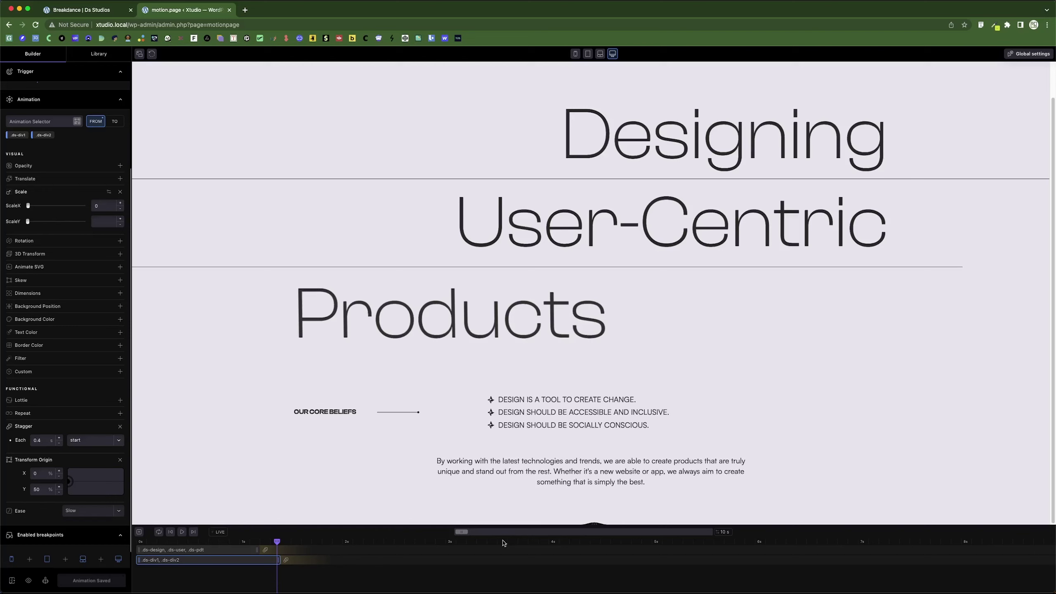
left_click_drag(279, 539, 116, 560)
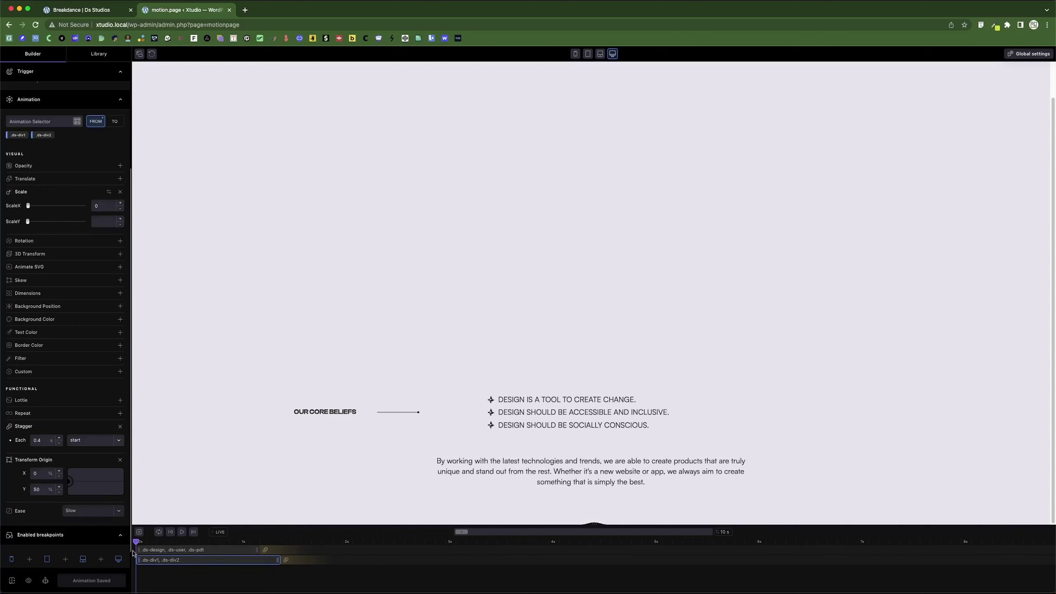
Add a third animation to the timeline, shift it to start at about 1 s and move the playhead there.
left_click(140, 533)
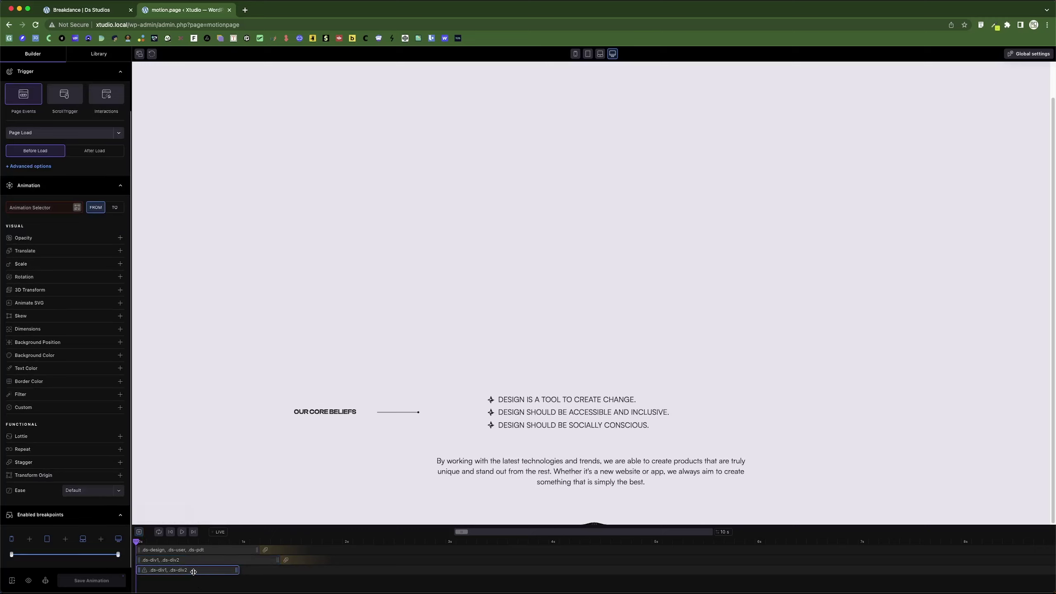
left_click_drag(194, 572, 298, 571)
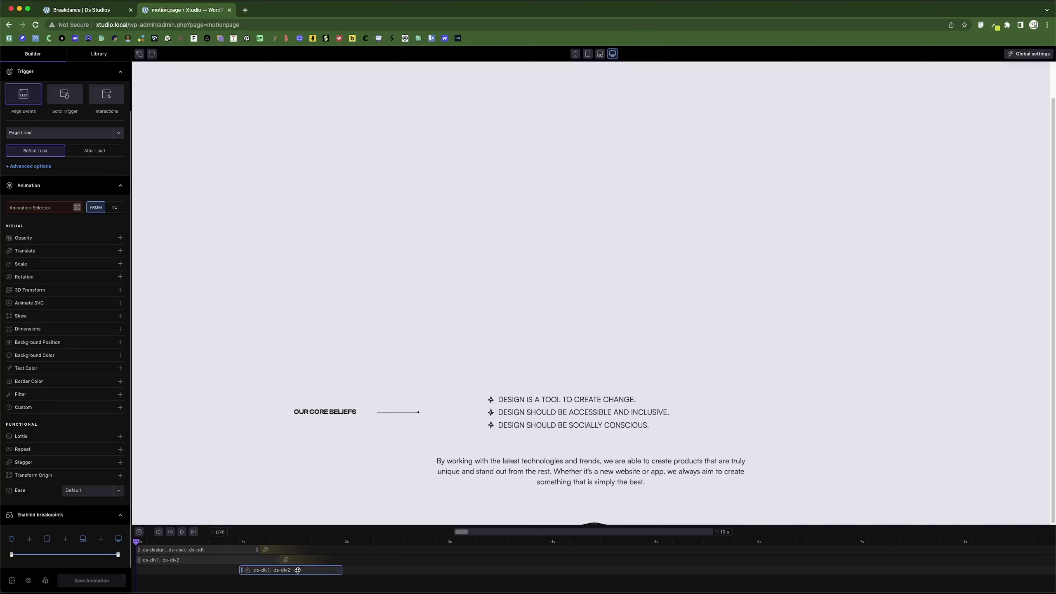
left_click_drag(136, 541, 240, 549)
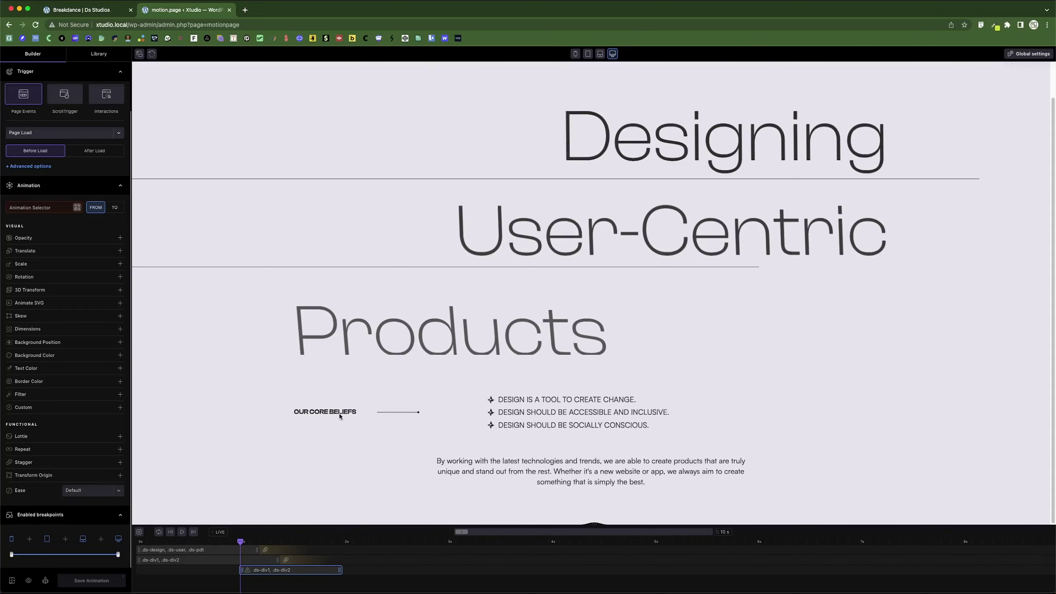
Target the "Our Core Beliefs" heading with the third animation by picking its .ds-belief class.
left_click(77, 208)
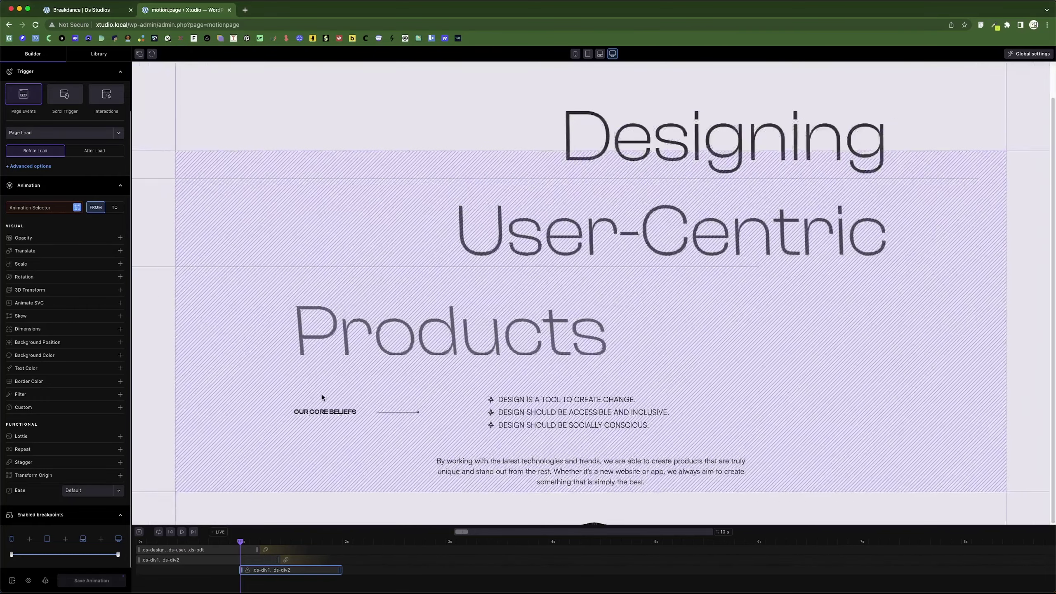
left_click(324, 413)
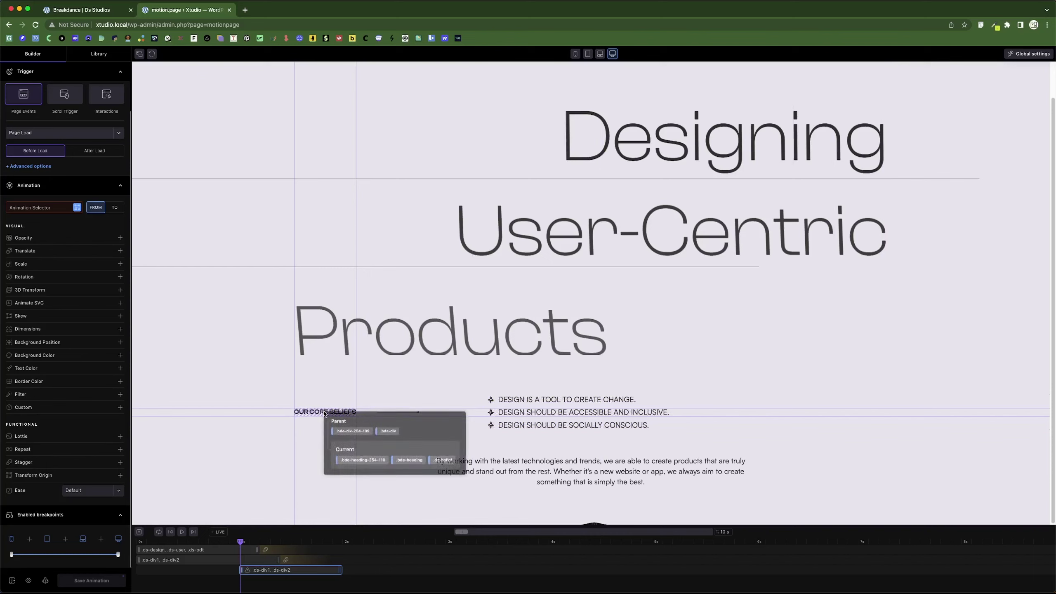
left_click(447, 461)
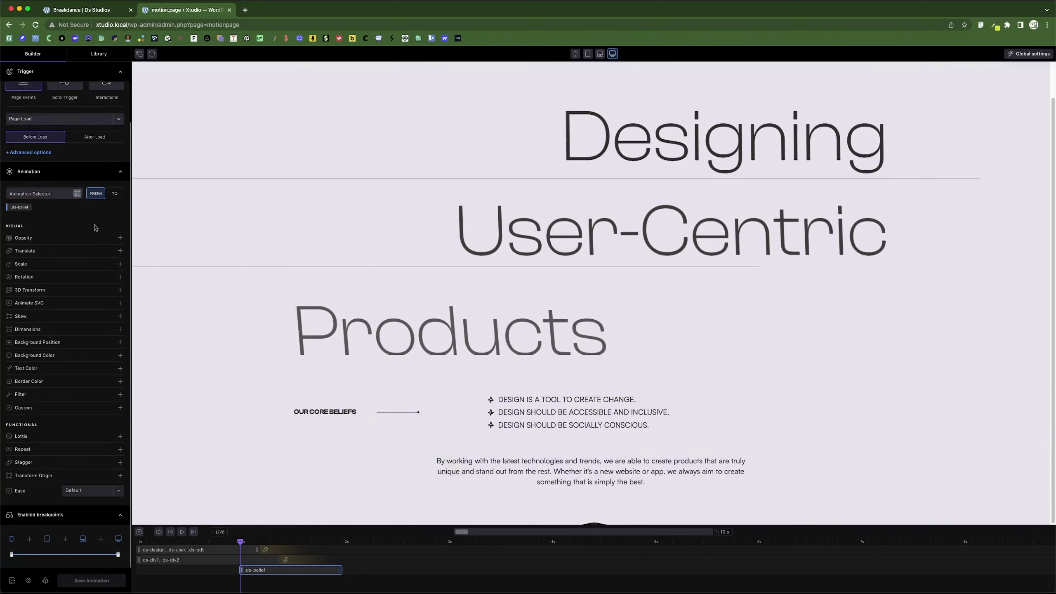
Add a Translate effect to the .ds-belief animation with X set to -110%.
left_click(74, 253)
left_click(35, 246)
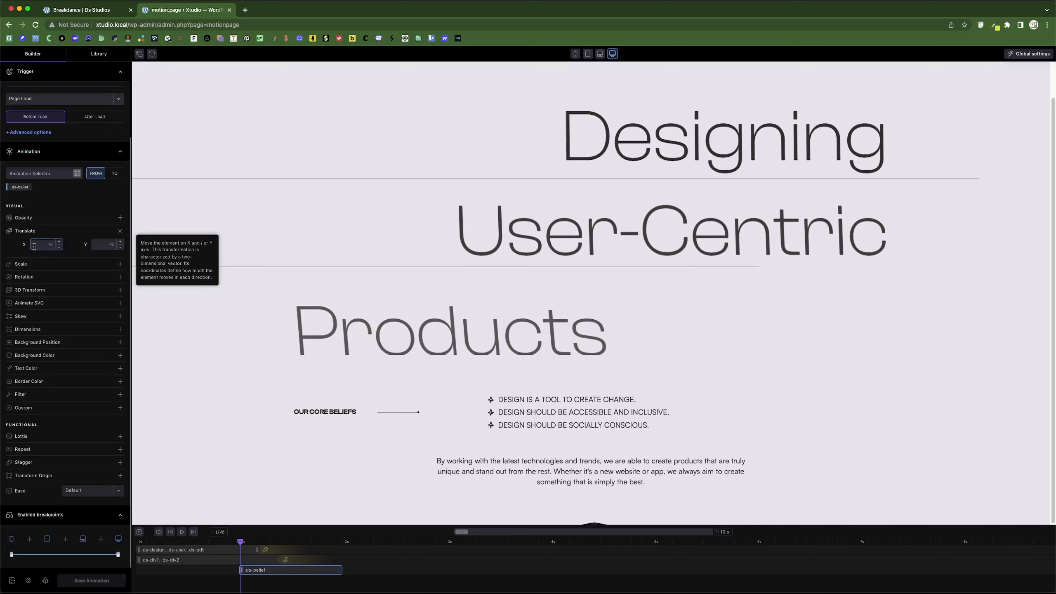
key("Return")
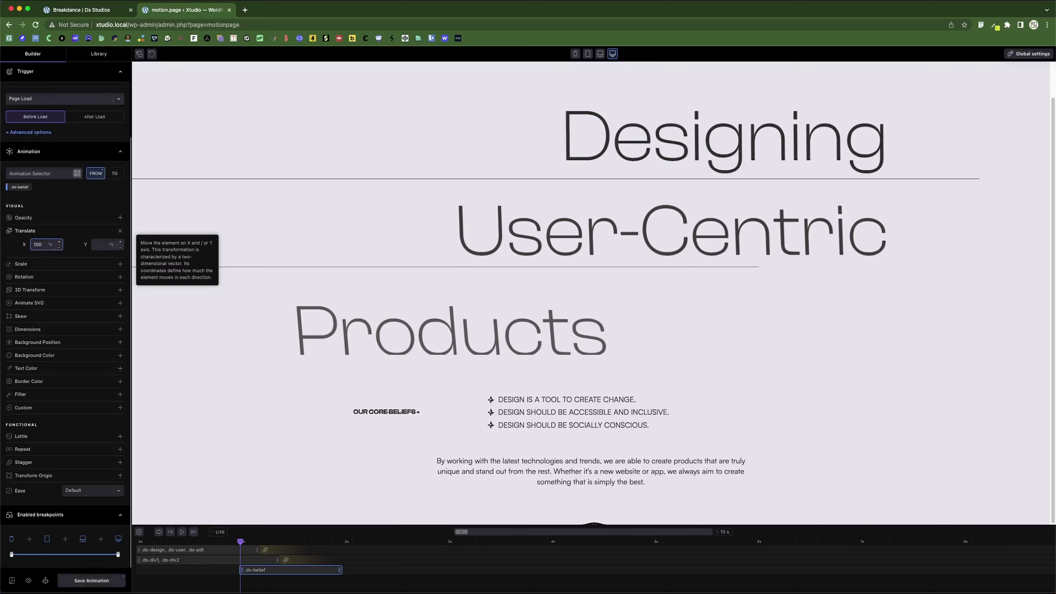
type("-")
key("Return")
left_click(70, 234)
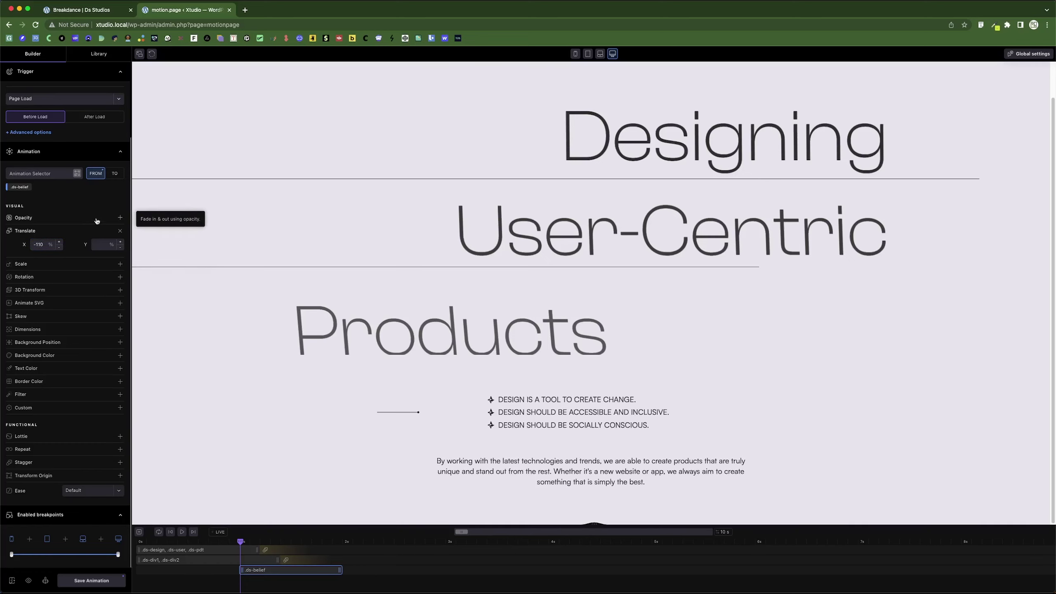
Add an Opacity effect to the .ds-belief animation with a value of 0.
left_click(120, 217)
left_click(106, 233)
type("0")
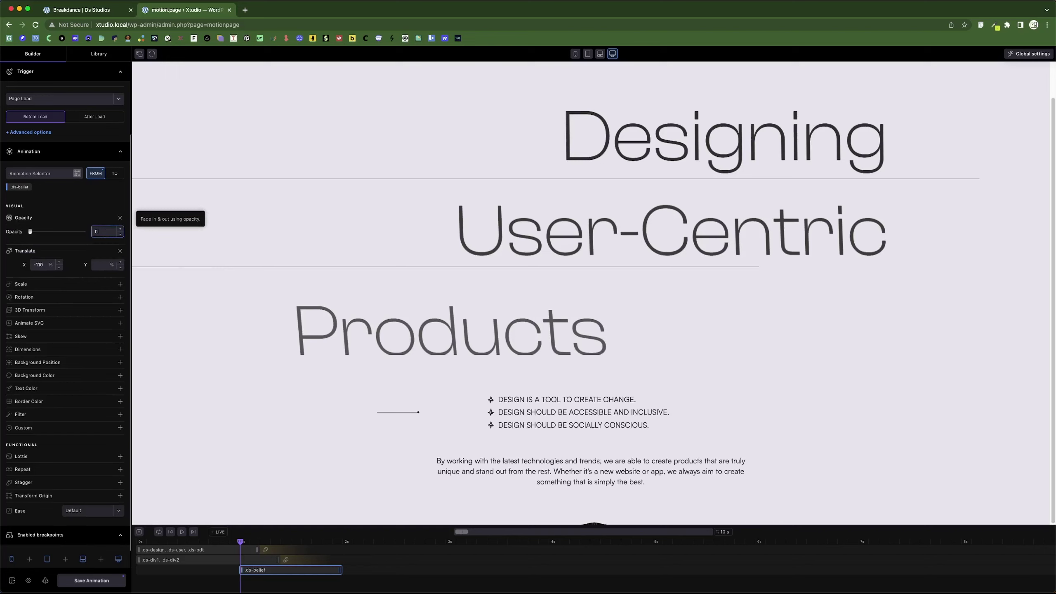
Add a Skew effect with SkewX set to 5° to the .ds-belief animation and preview it on the timeline.
left_click(70, 217)
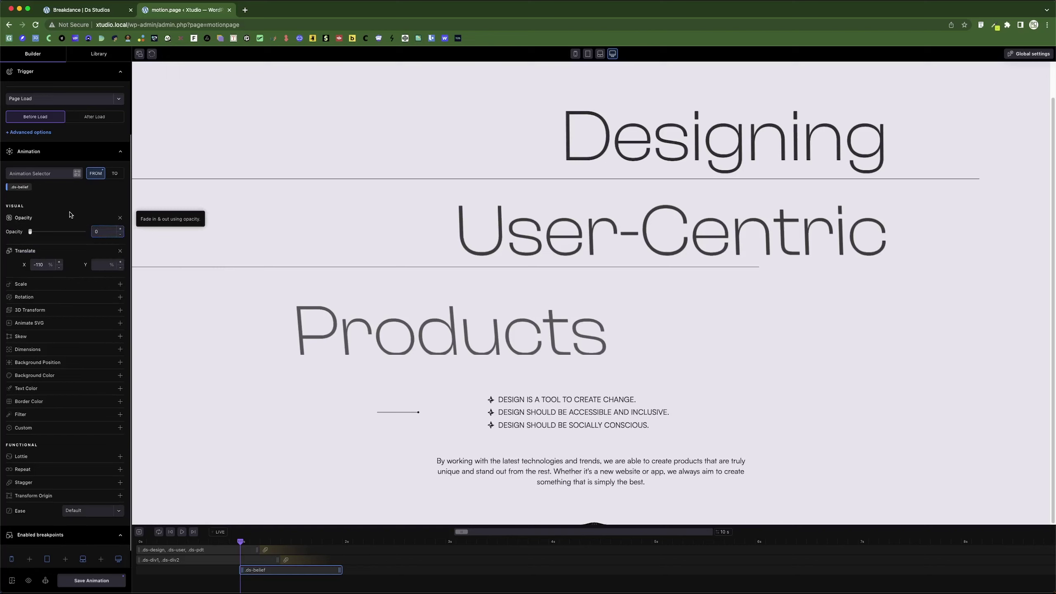
left_click(47, 335)
left_click(100, 350)
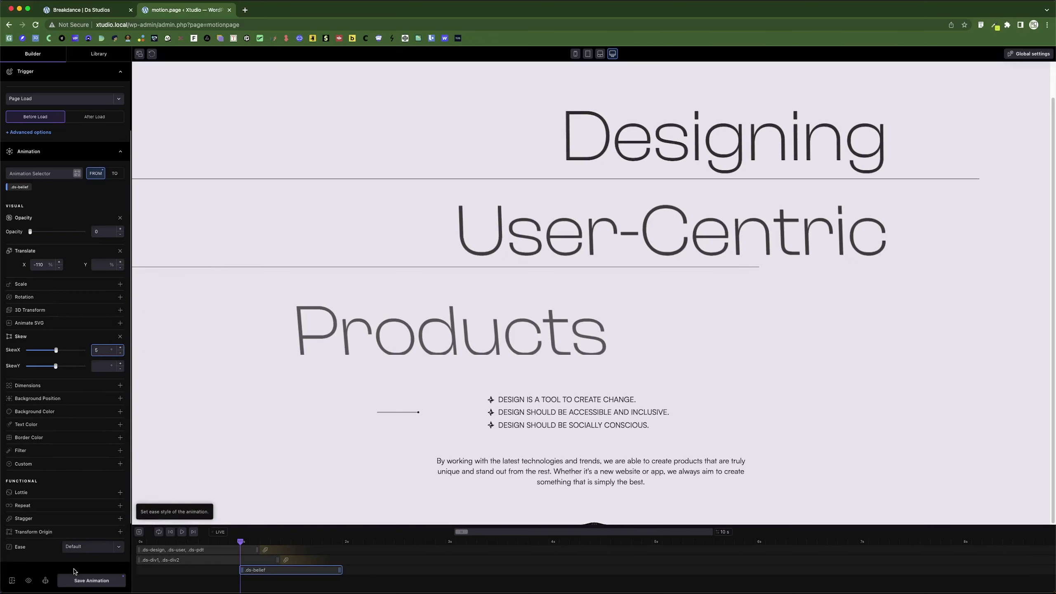
left_click(181, 532)
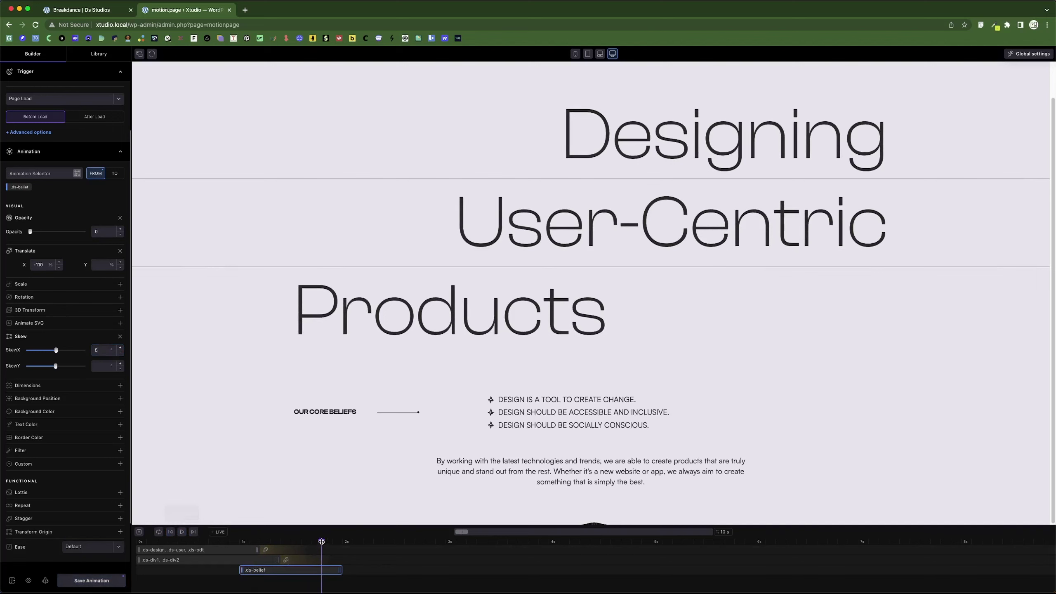
left_click_drag(321, 542, 298, 556)
Set the .ds-belief animation's ease to Slow and replay the timeline from near the start.
scroll(80, 494, "down", 3)
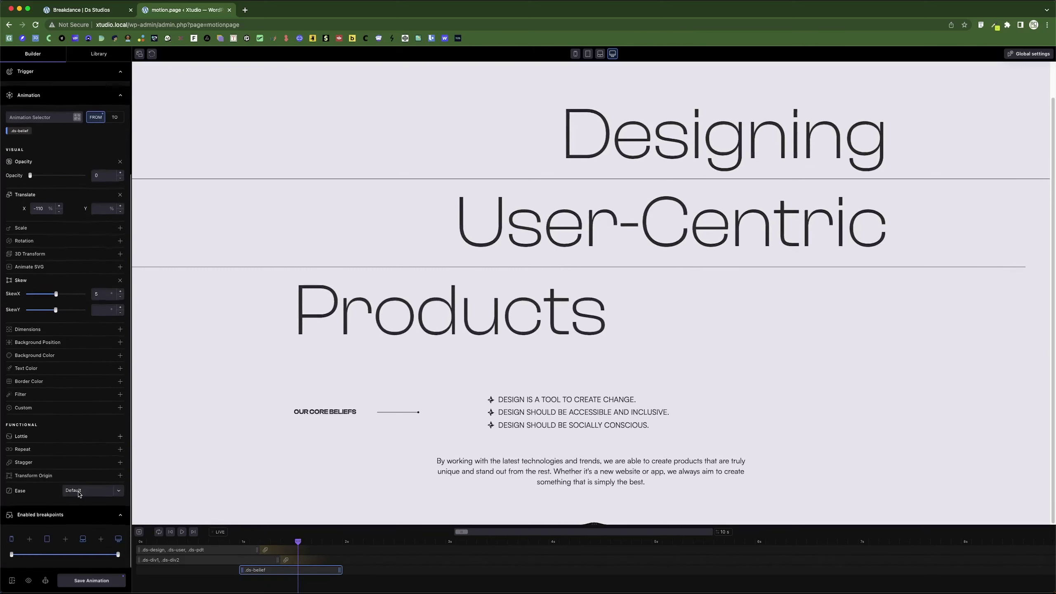
left_click(89, 491)
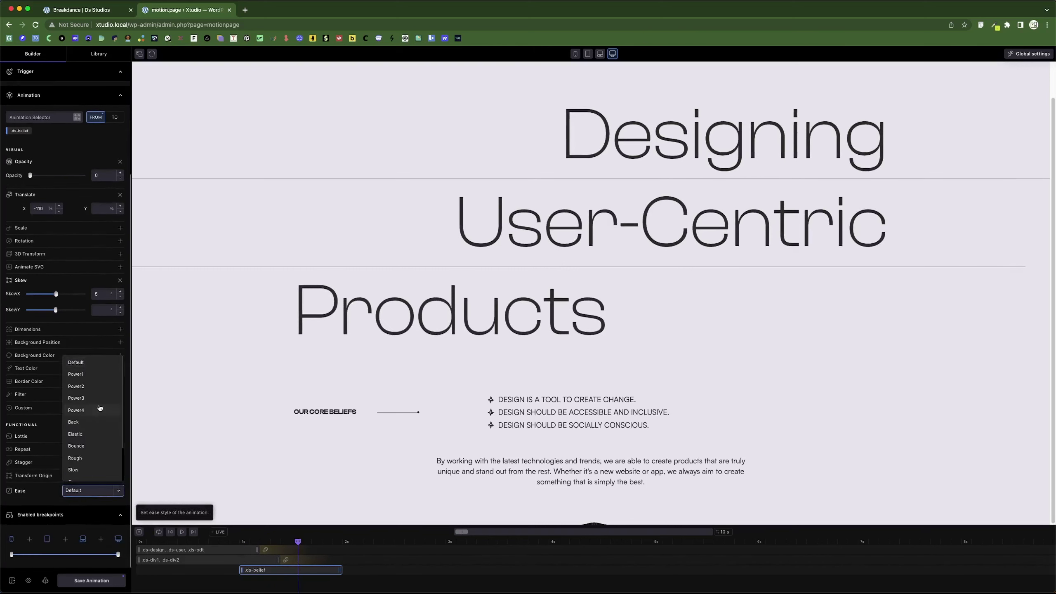
left_click(83, 470)
left_click_drag(299, 542, 141, 542)
left_click(182, 533)
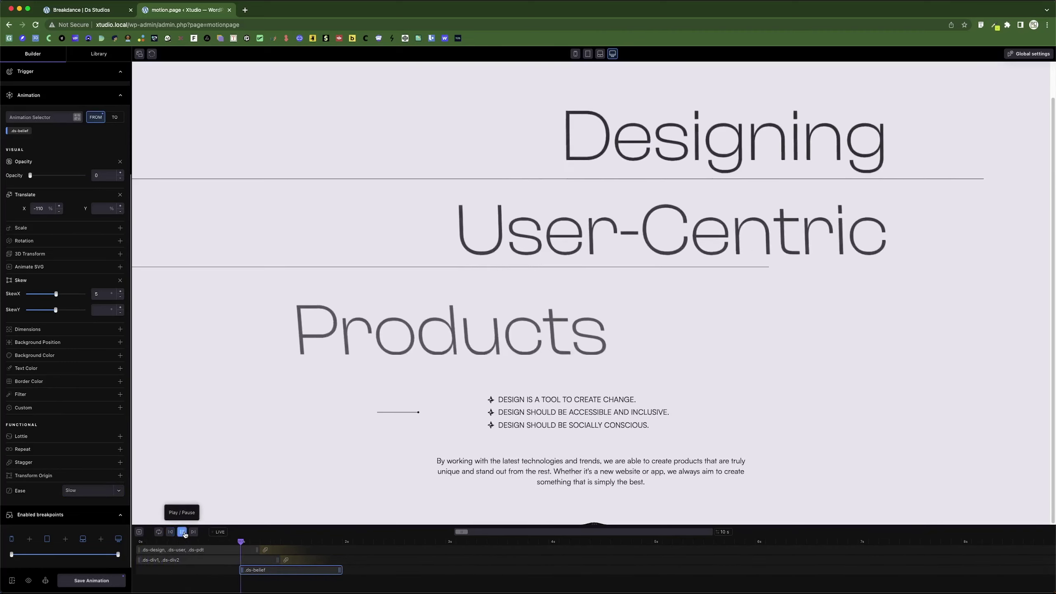
left_click(183, 533)
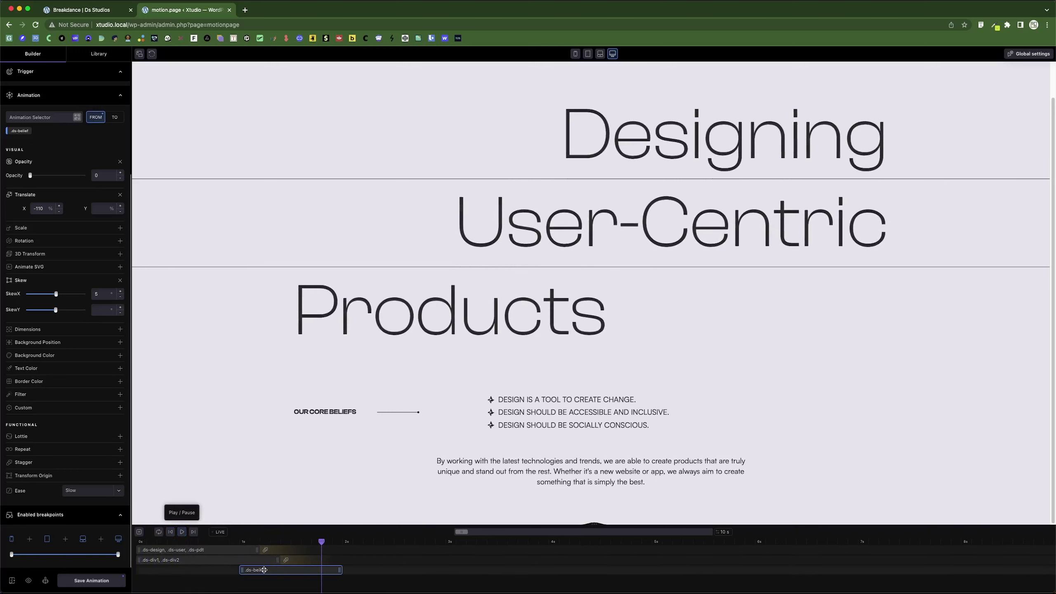
Set the .ds-belief animation's SkewX to 20° and replay the timeline from near the start.
double_click(104, 294)
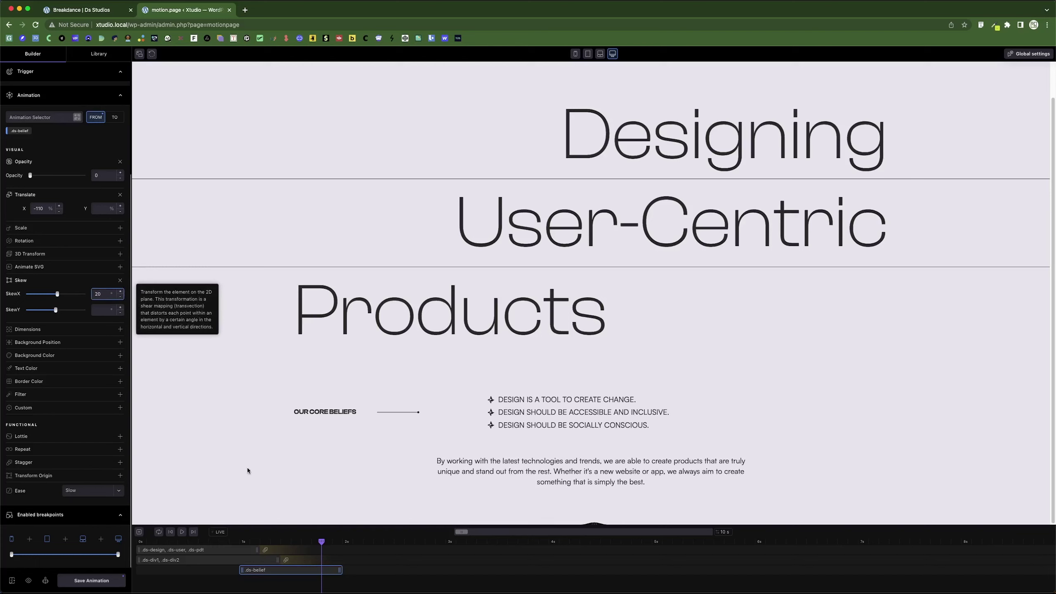
left_click_drag(321, 541, 164, 543)
left_click(181, 531)
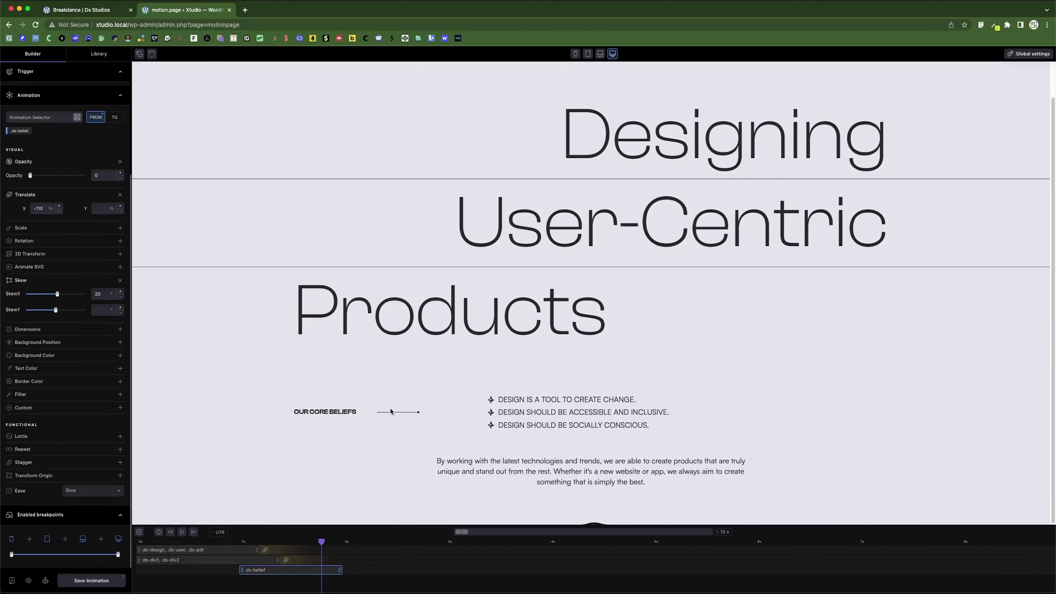
Add the arrow line beside "Our Core Beliefs" to the third animation's targets with the .ds-line selector.
left_click(77, 117)
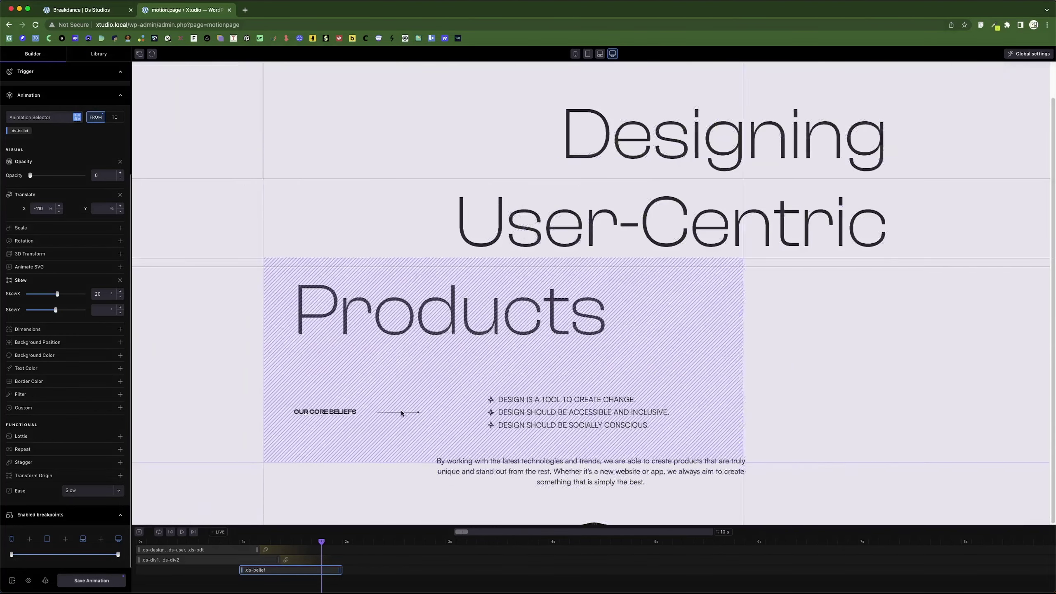
left_click(402, 411)
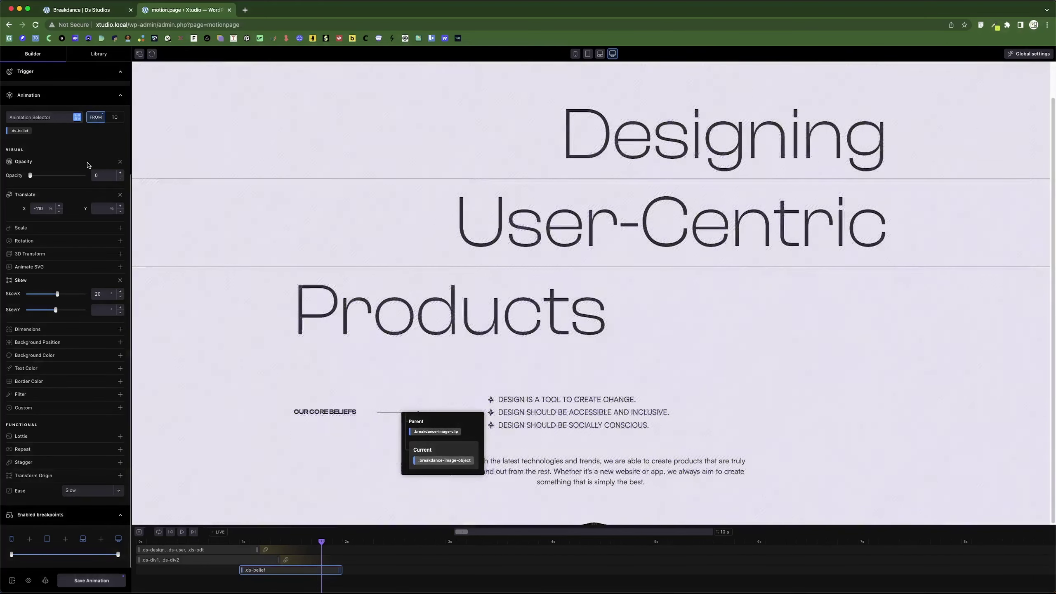
left_click(52, 118)
left_click(52, 118)
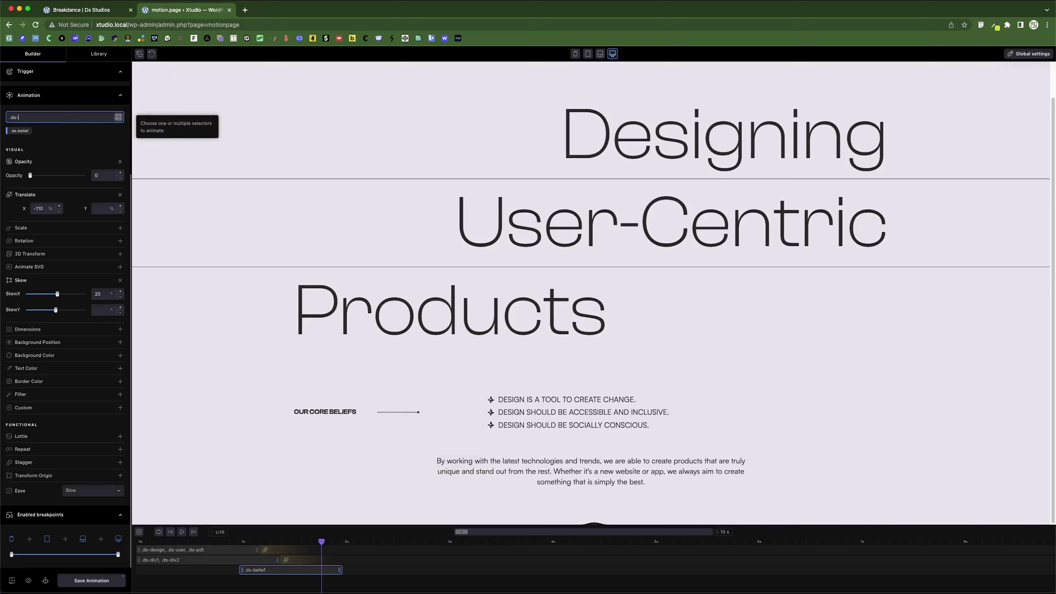
type(".ds-line")
key("Return")
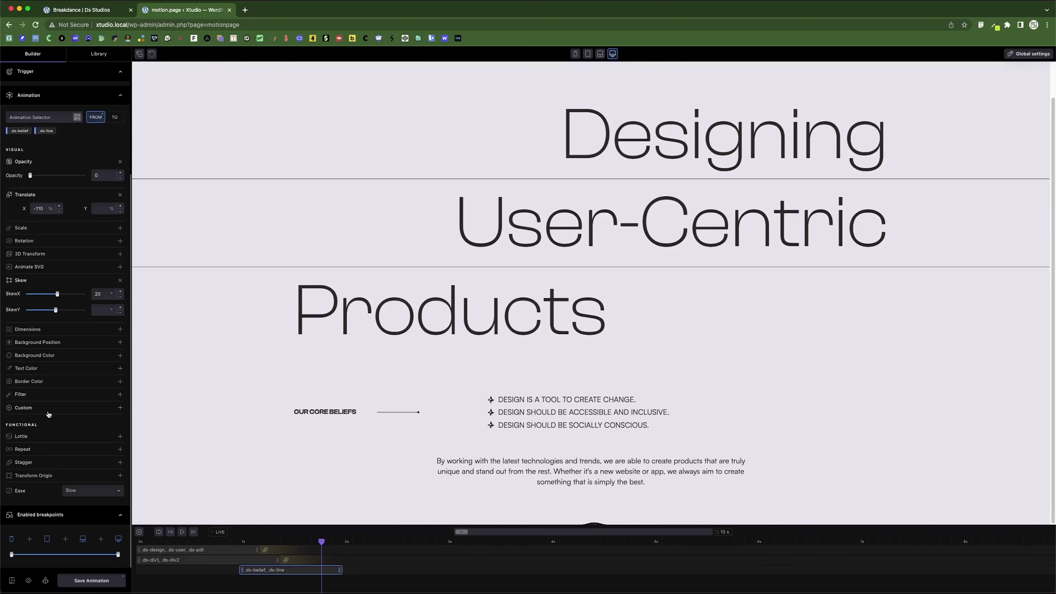
Add a Stagger of 0.3 s each to the .ds-belief and .ds-line animation and play the timeline from the start.
left_click_drag(320, 542, 292, 548)
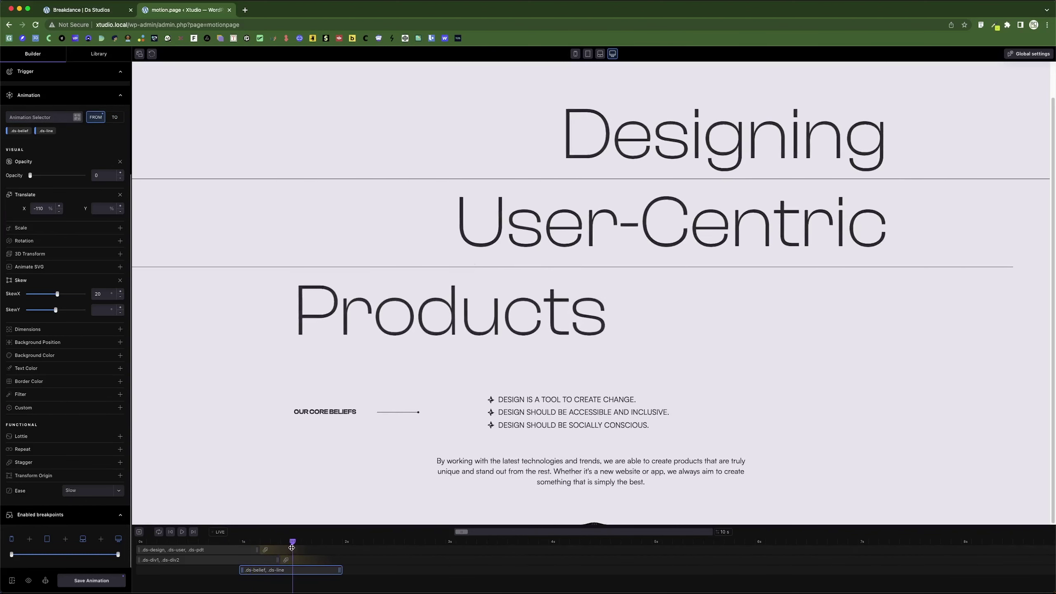
left_click(120, 463)
left_click(59, 474)
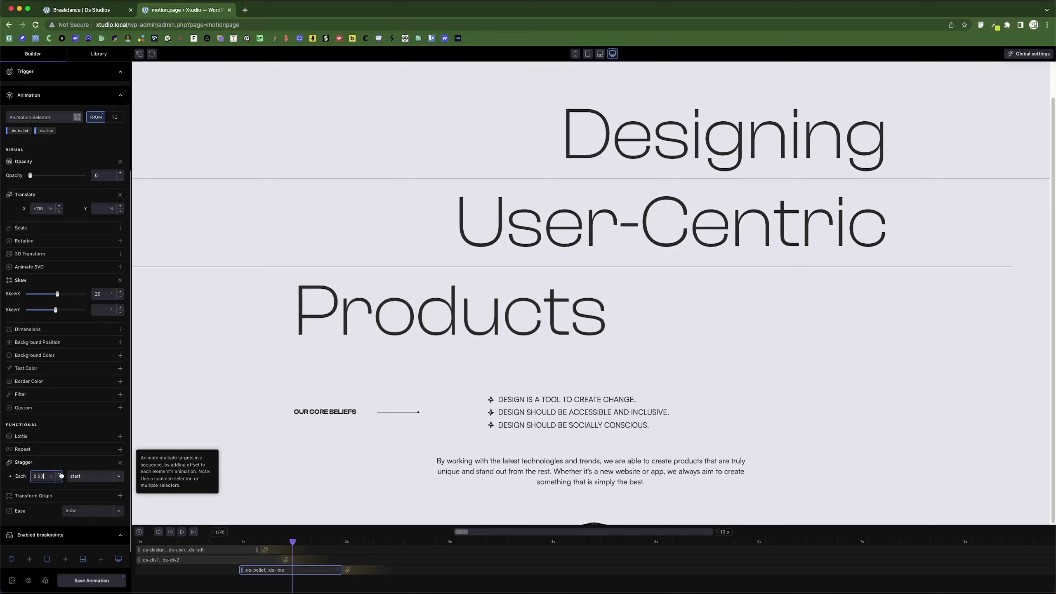
left_click(59, 474)
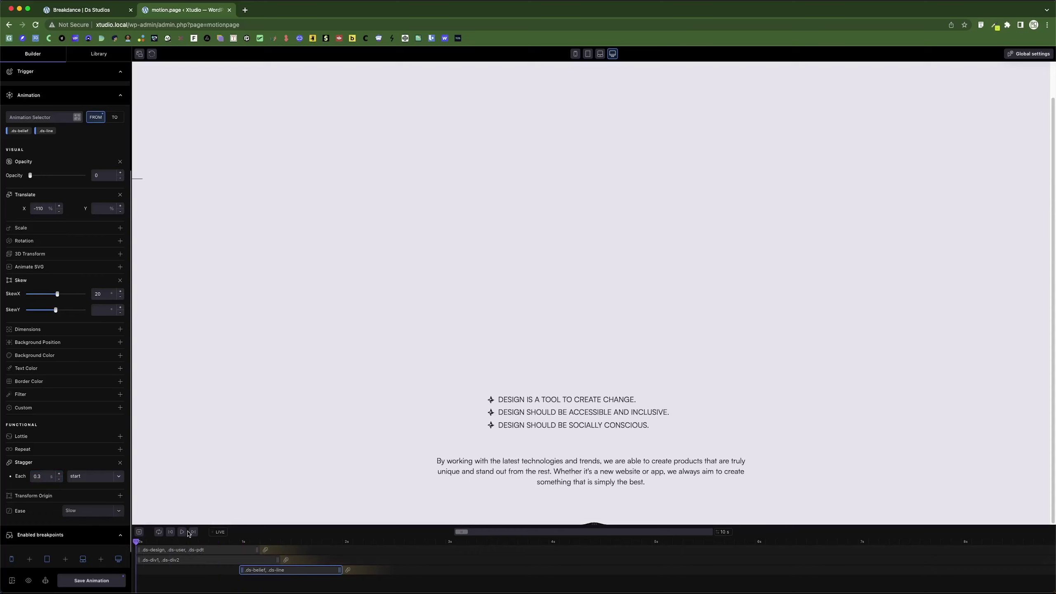
left_click(183, 533)
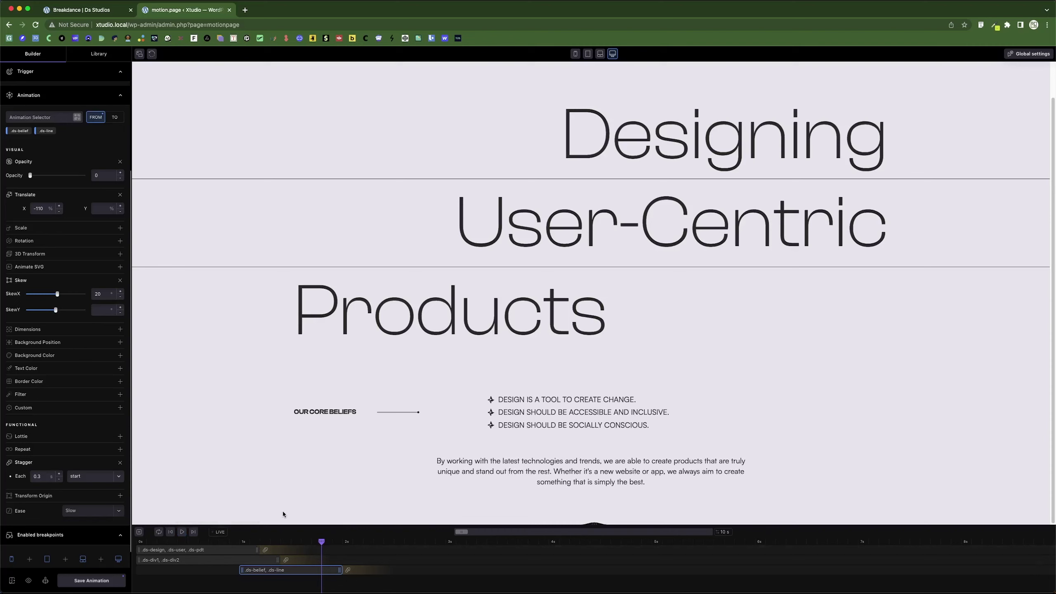
Add a fourth animation to the timeline and shift it to start at about 1.7 s.
left_click(139, 532)
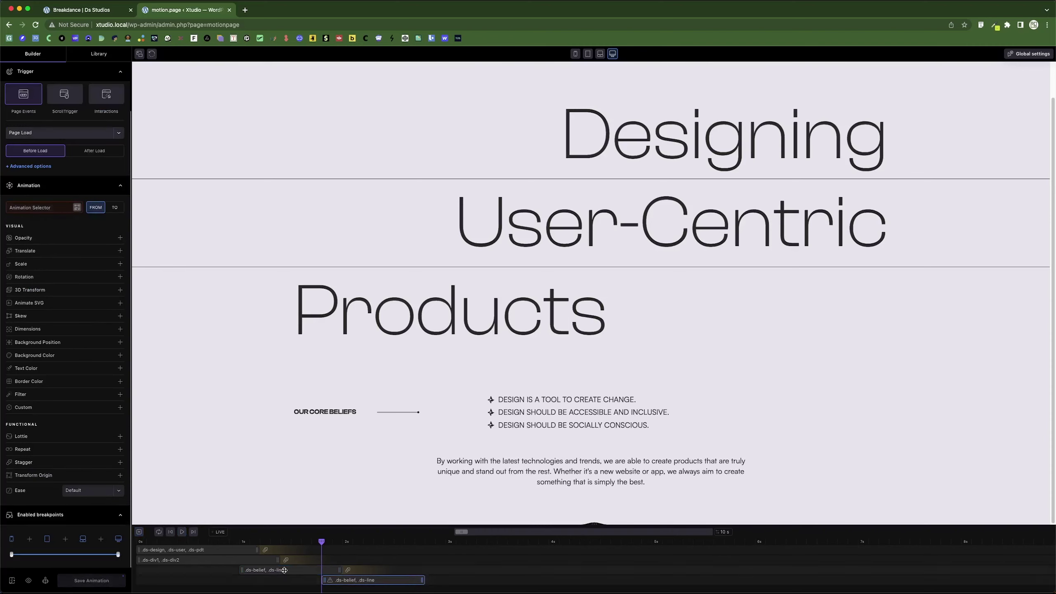
left_click_drag(322, 542, 310, 541)
left_click_drag(335, 582, 321, 578)
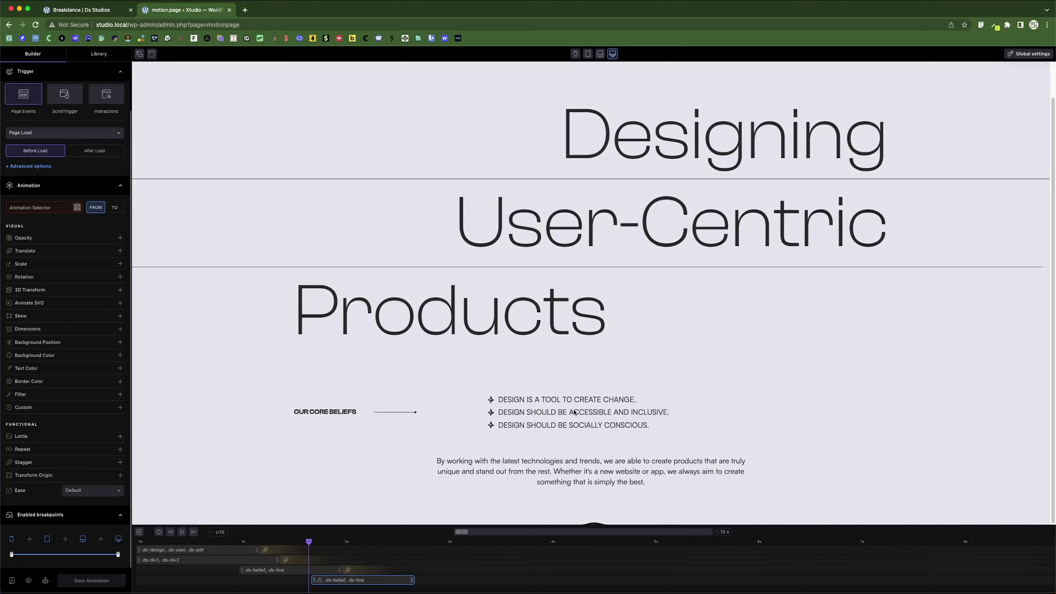
Target the beliefs list items with the fourth animation by picking their .bde-icon-list__item-wrapper class.
left_click(77, 207)
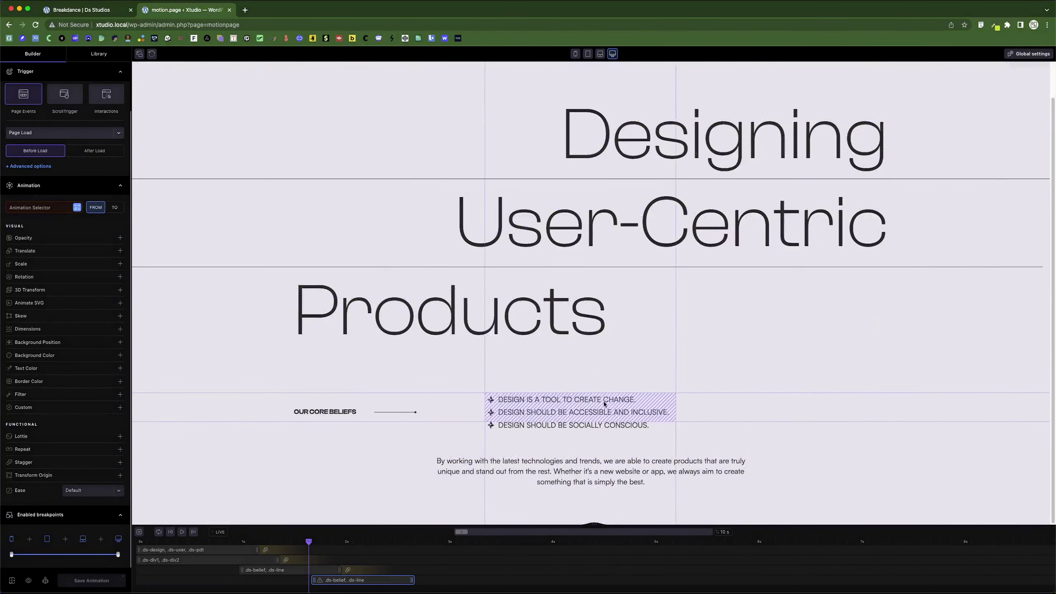
left_click(642, 400)
left_click(606, 442)
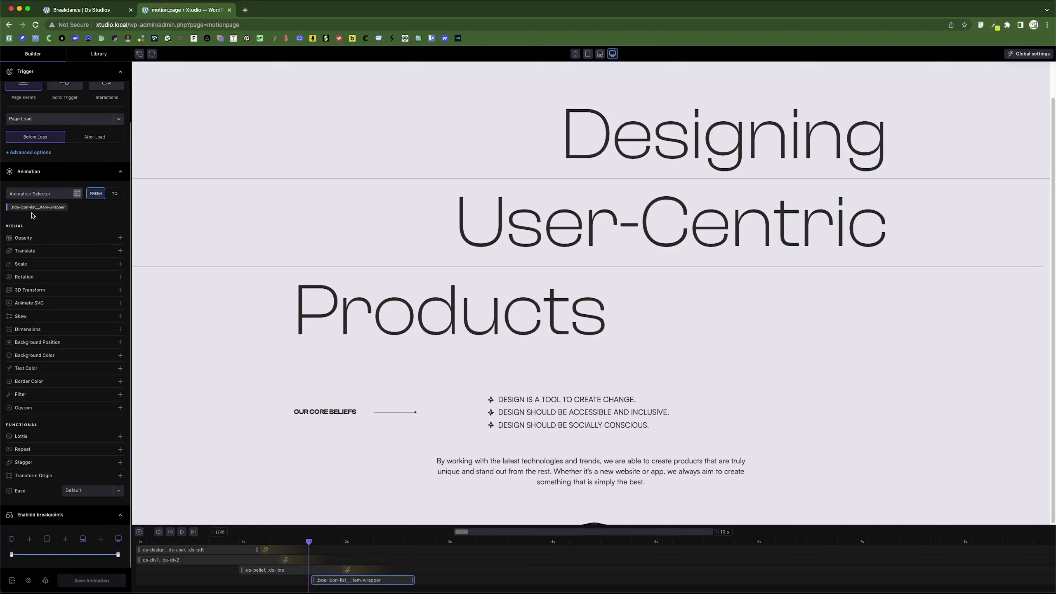
Add an Opacity effect of 0 and a Translate effect with Y set to 100% to the list-item animation.
left_click(85, 239)
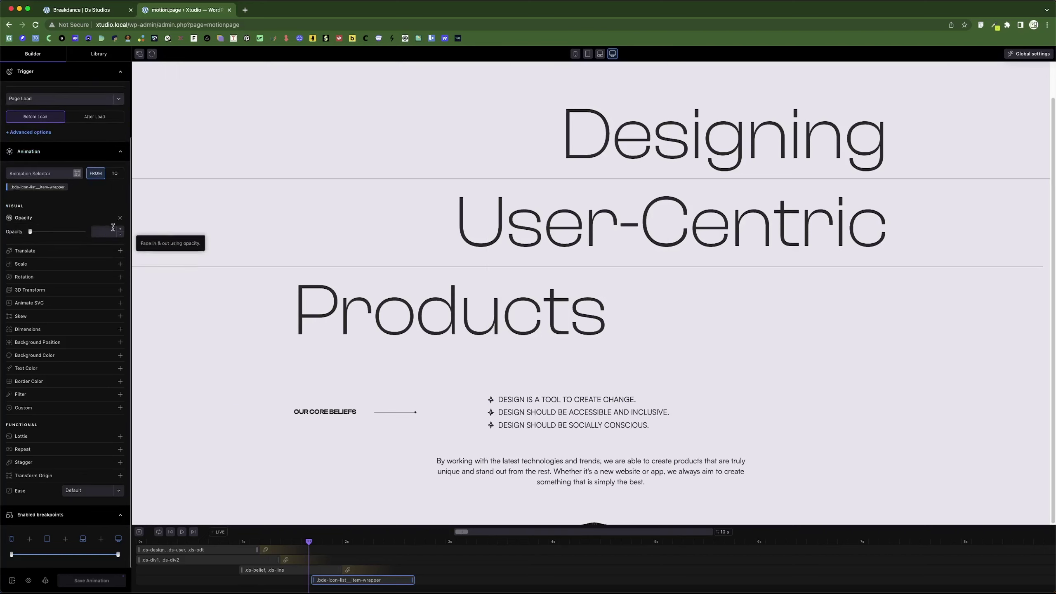
left_click(108, 232)
type("0")
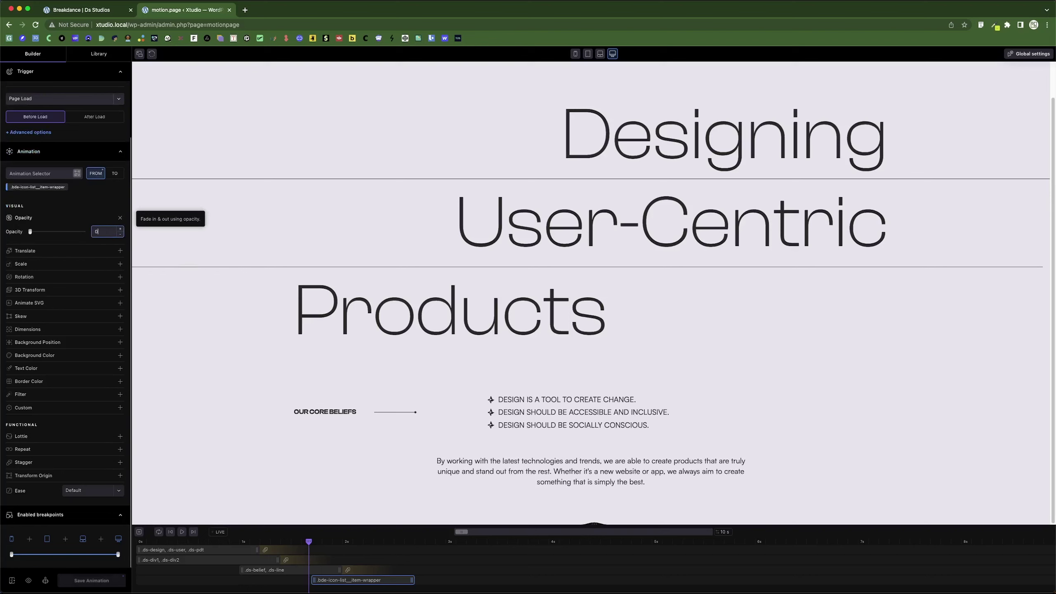
left_click(95, 254)
left_click(101, 265)
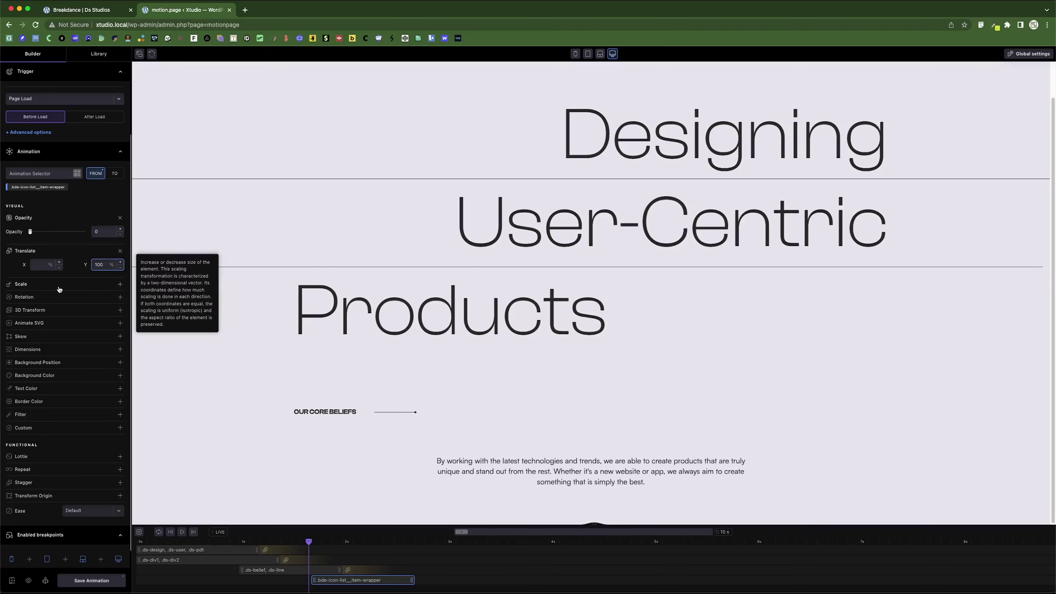
Add a Skew effect with SkewX 20° and a Stagger of 0.2 s each to the list-item animation.
left_click(120, 336)
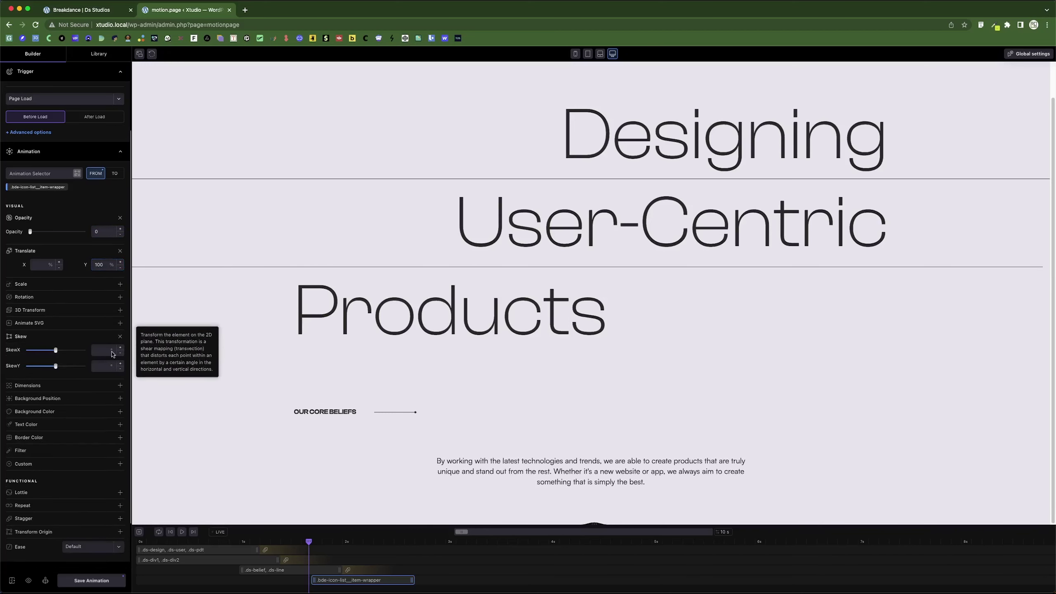
left_click(103, 350)
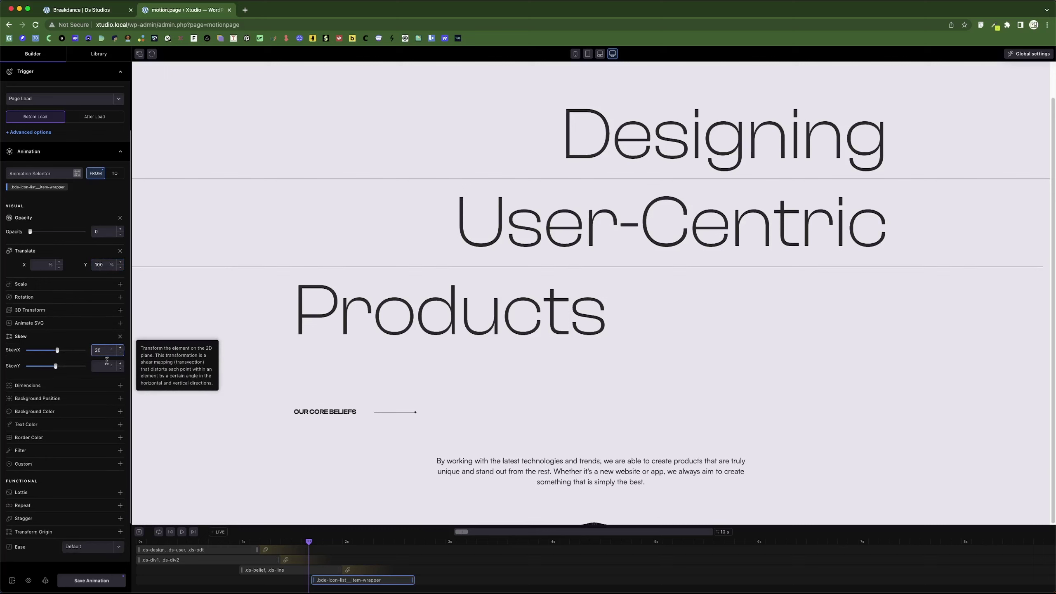
scroll(46, 457, "down", 2)
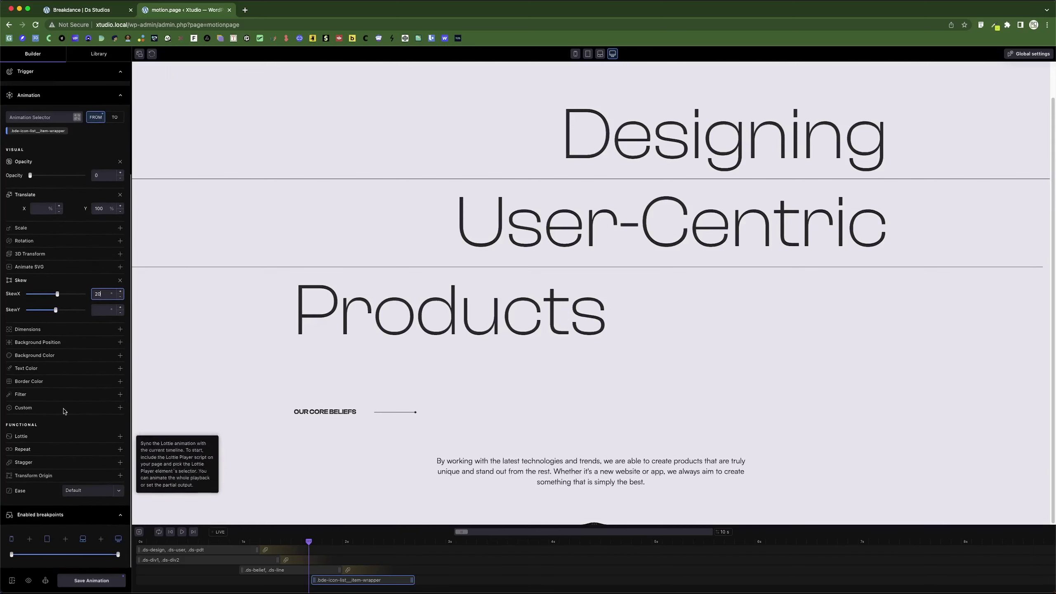
left_click(48, 463)
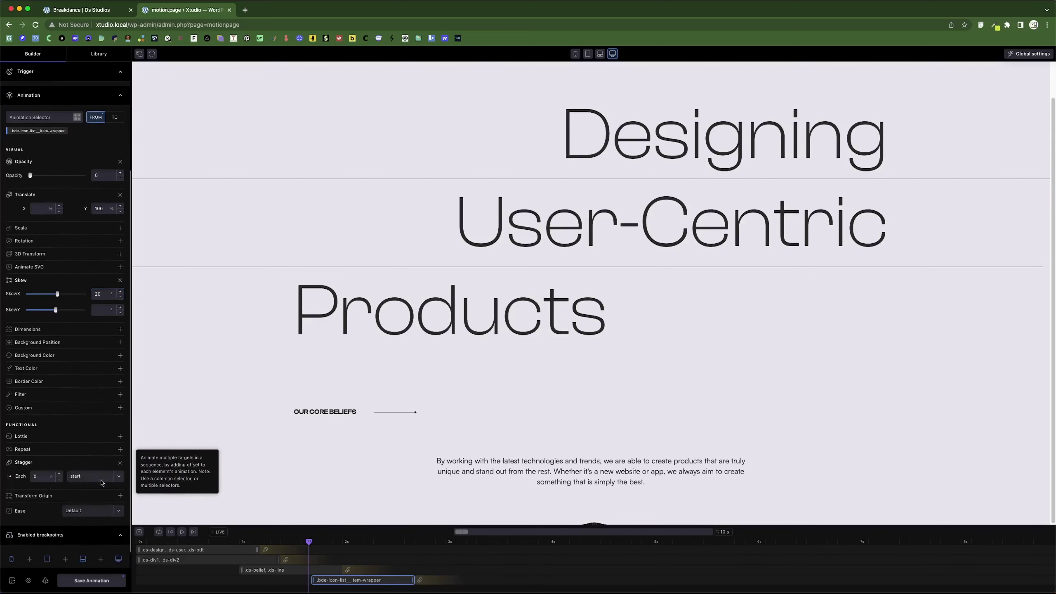
left_click(59, 475)
Set the list-item animation's ease to Slow and replay the whole timeline from the start.
scroll(90, 500, "down", 1)
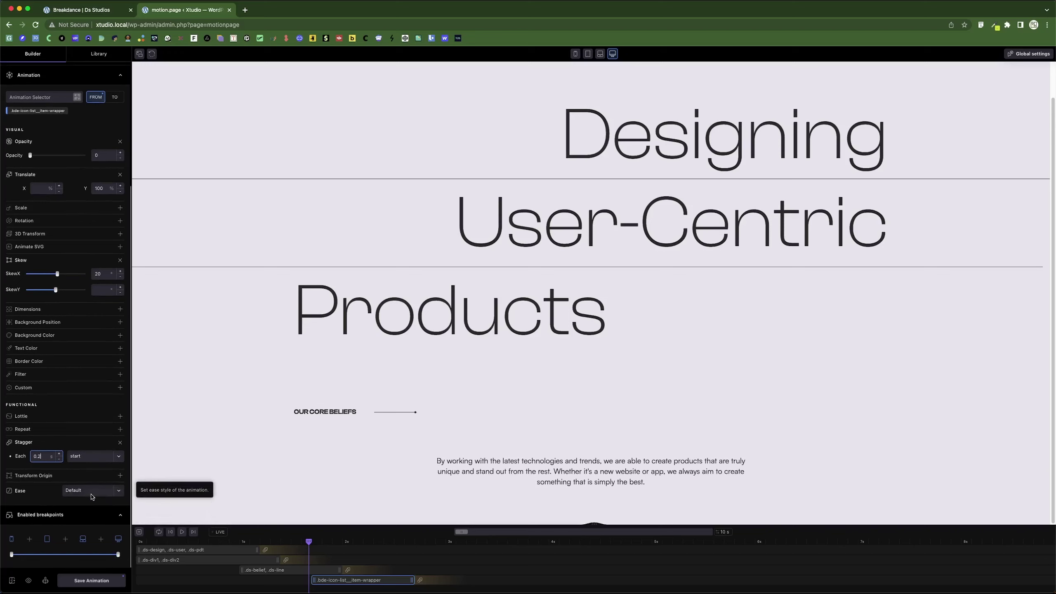
left_click(91, 491)
left_click(84, 472)
left_click(182, 533)
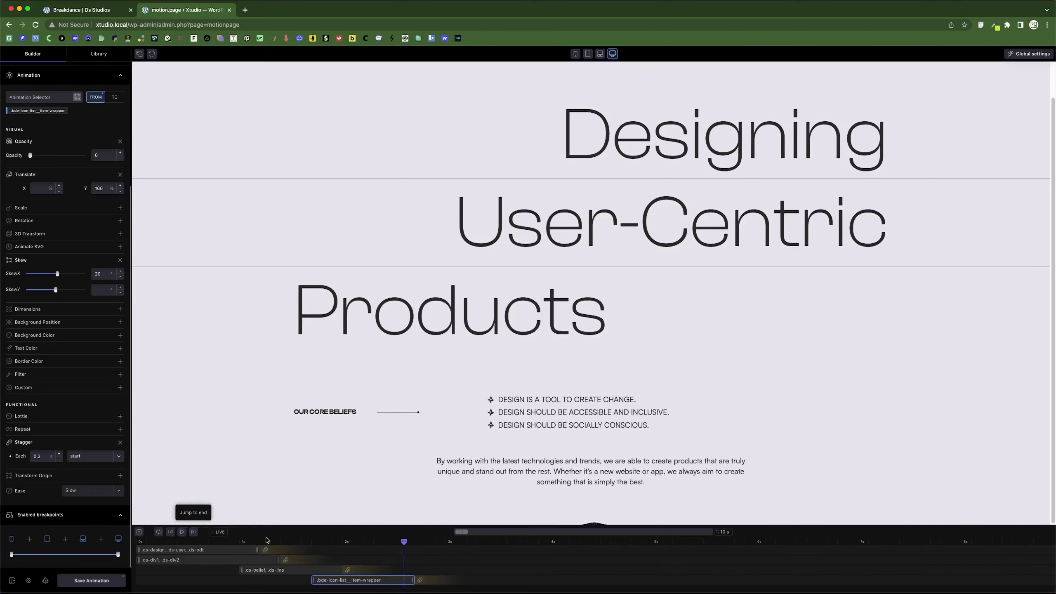
left_click(169, 533)
left_click(182, 532)
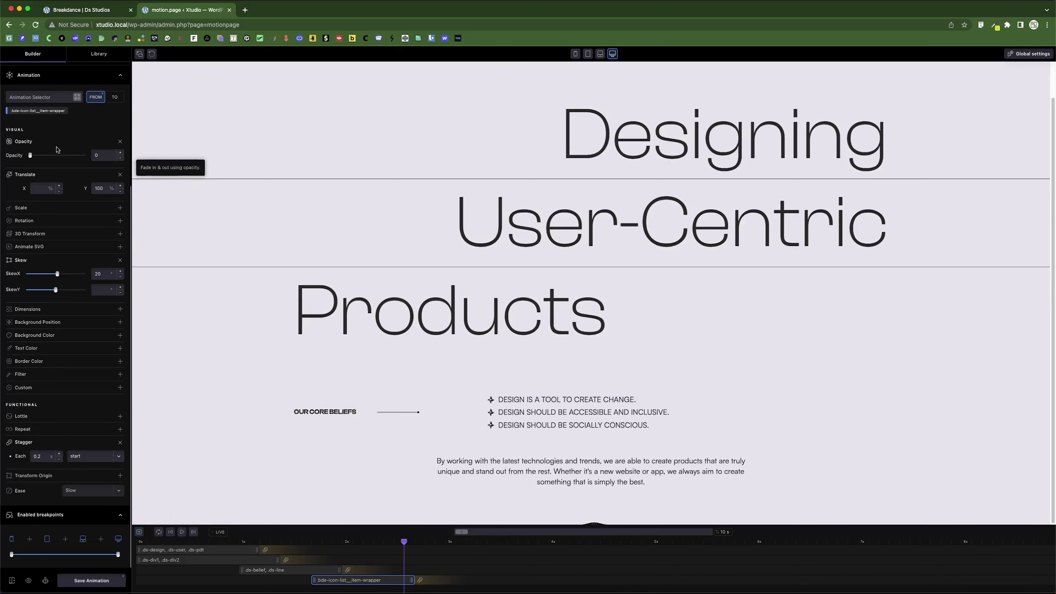
Add the paragraph to the fourth animation's targets with the .ds-para selector and play the timeline from the start.
left_click(77, 97)
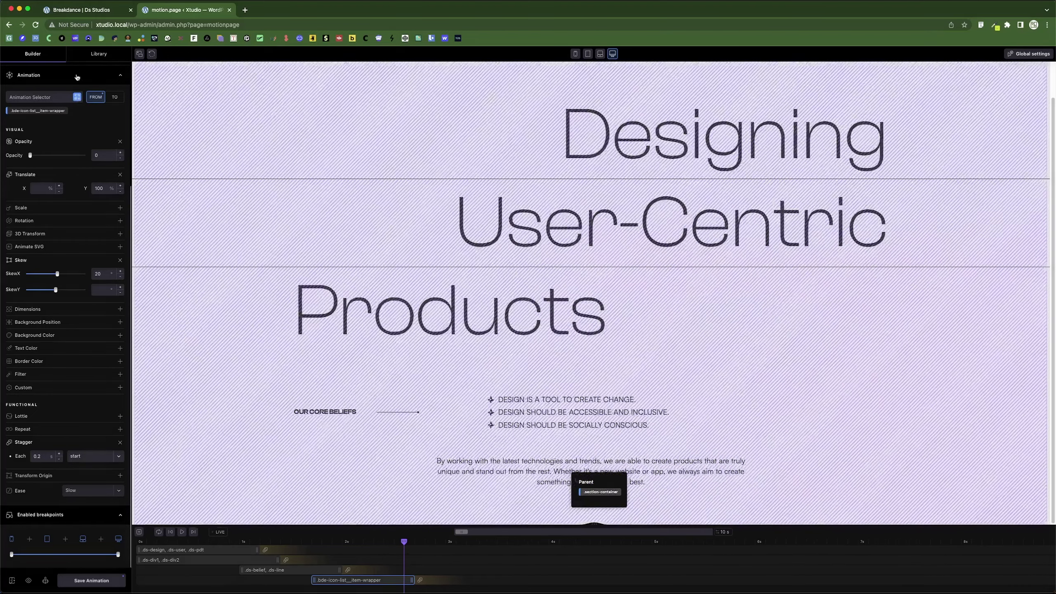
left_click(77, 97)
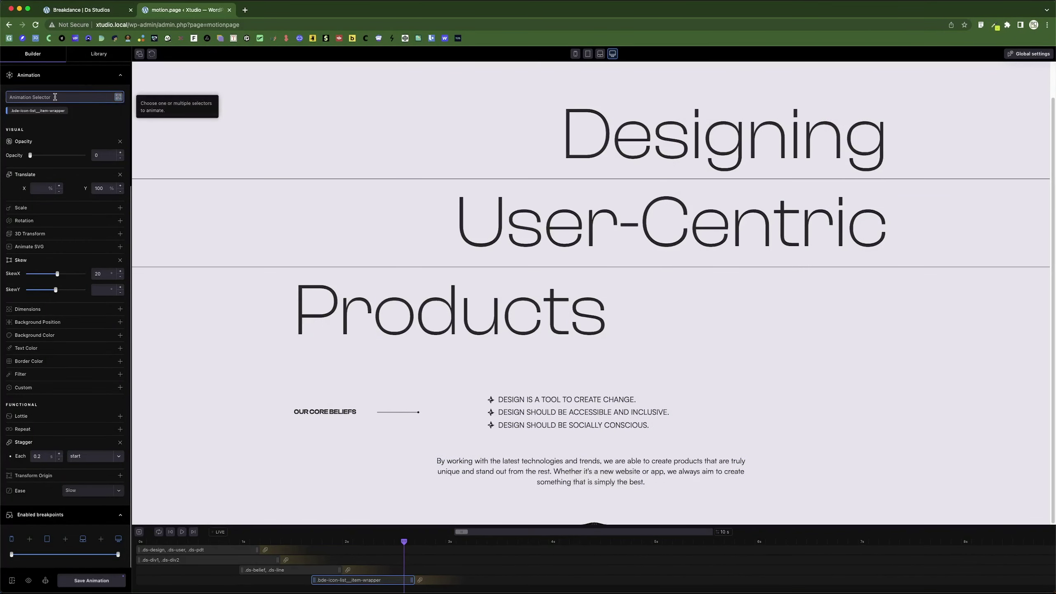
type(".ds-para")
key("Return")
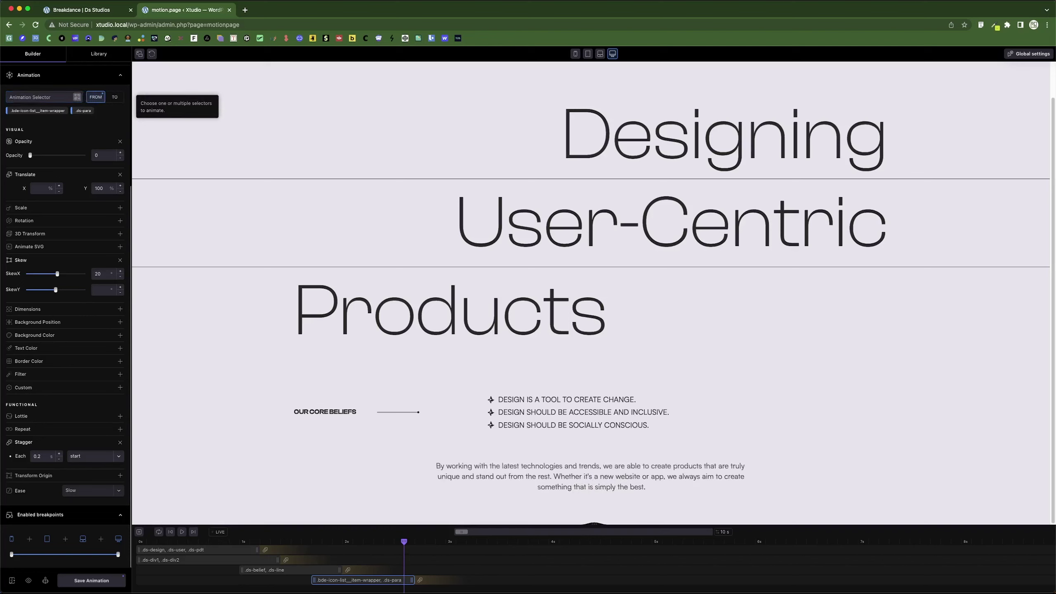
left_click(169, 533)
left_click(181, 533)
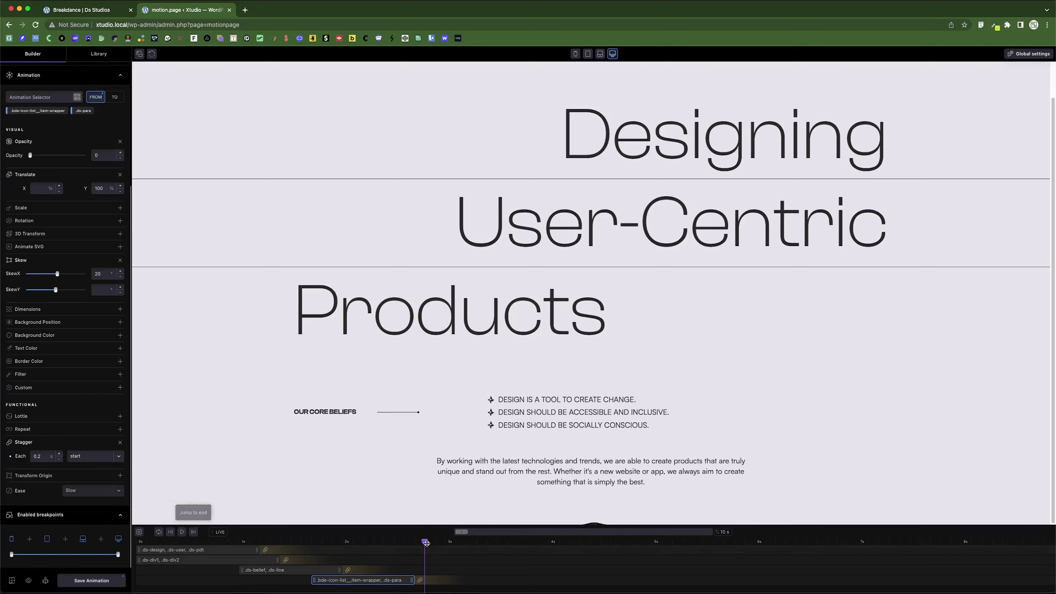
Set the Stagger of the list-item and paragraph animation to 0.4 s each and save the timeline.
left_click_drag(424, 542, 394, 545)
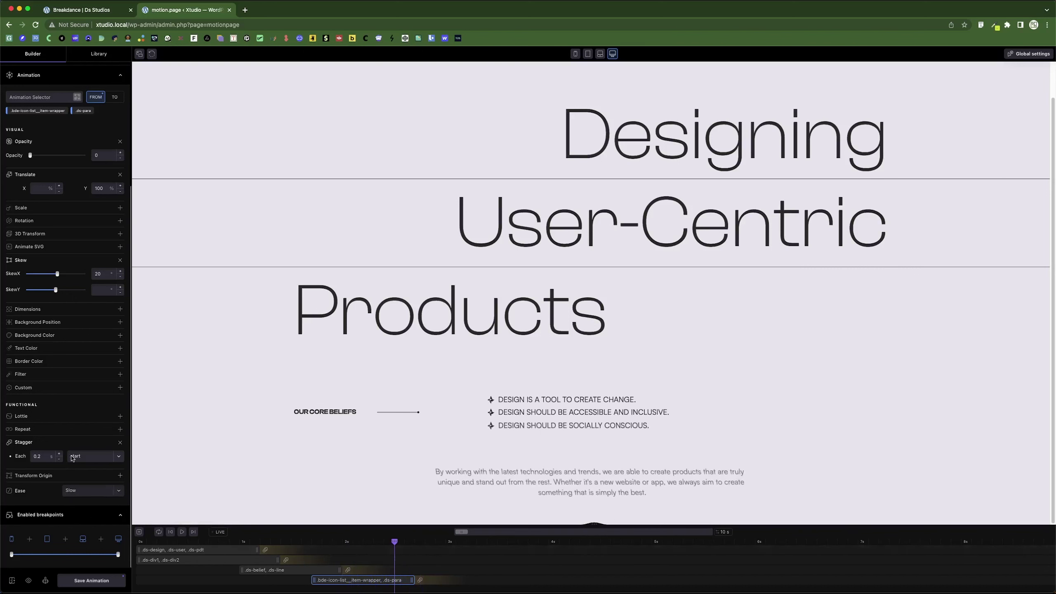
left_click(59, 456)
type("3")
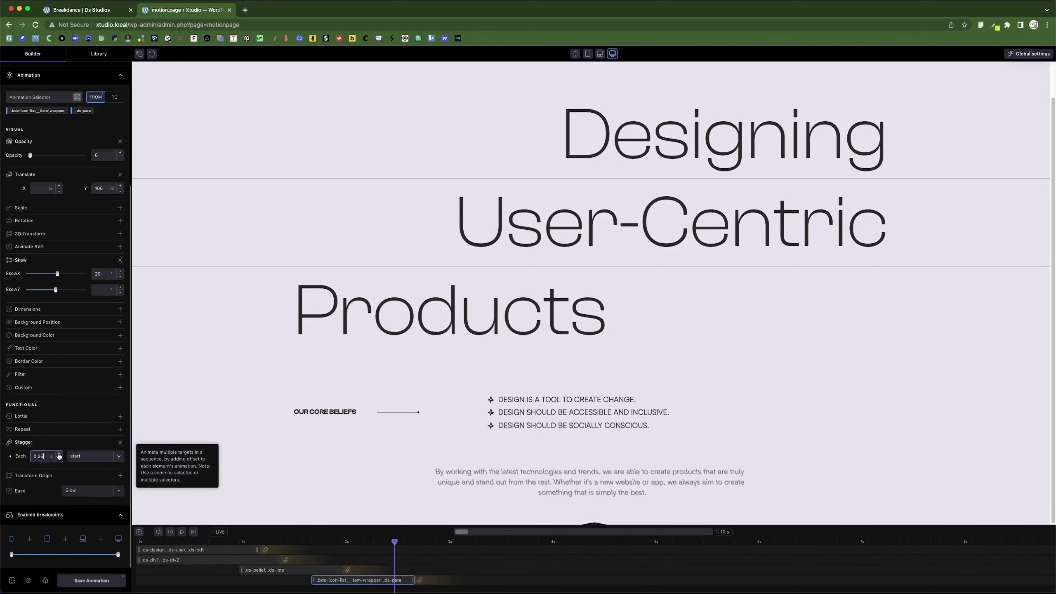
left_click(59, 455)
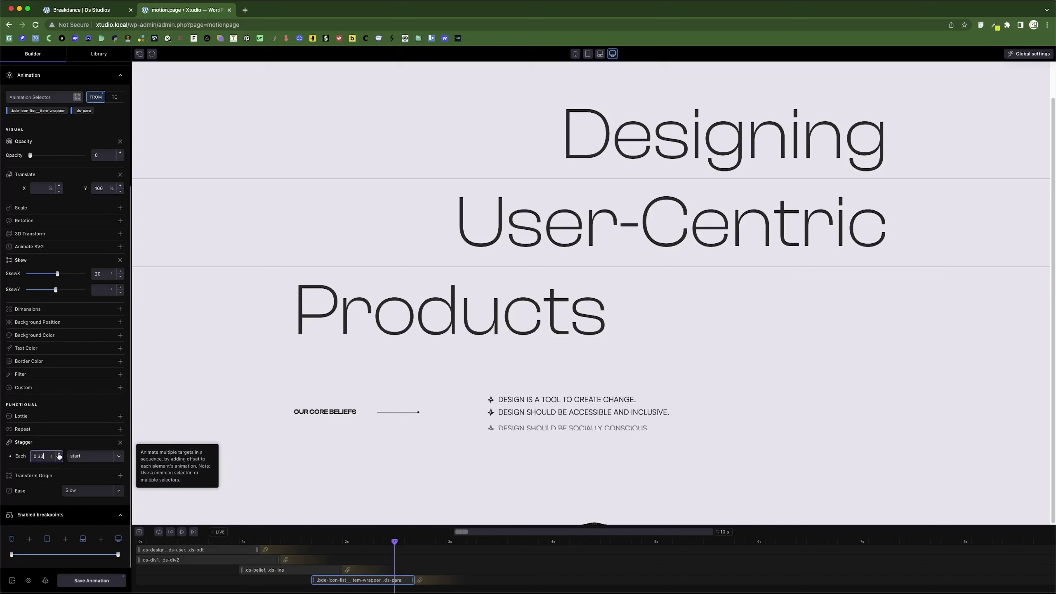
left_click(59, 455)
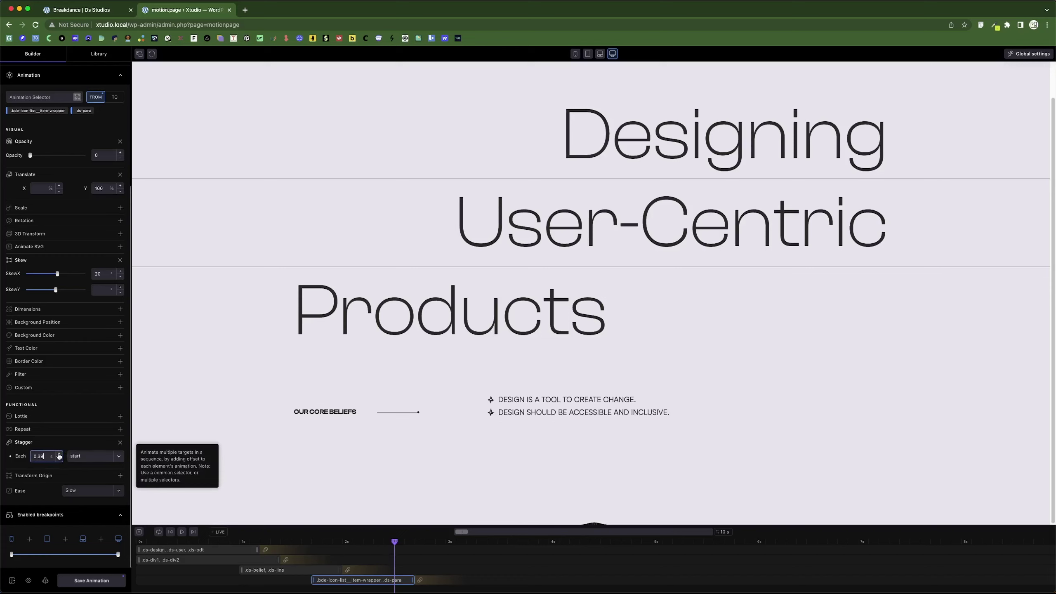
left_click(181, 532)
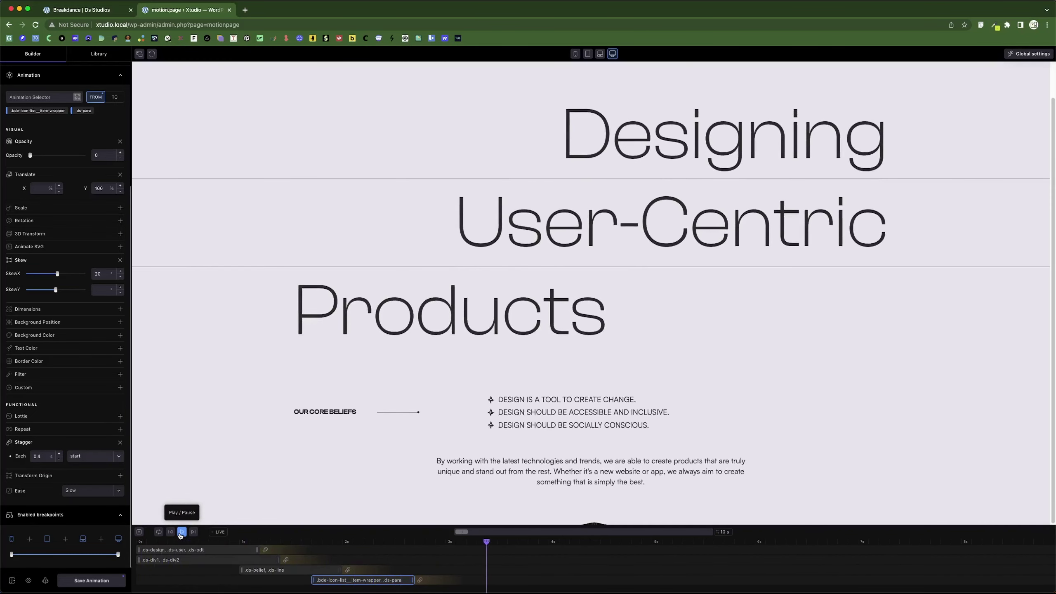
left_click(92, 581)
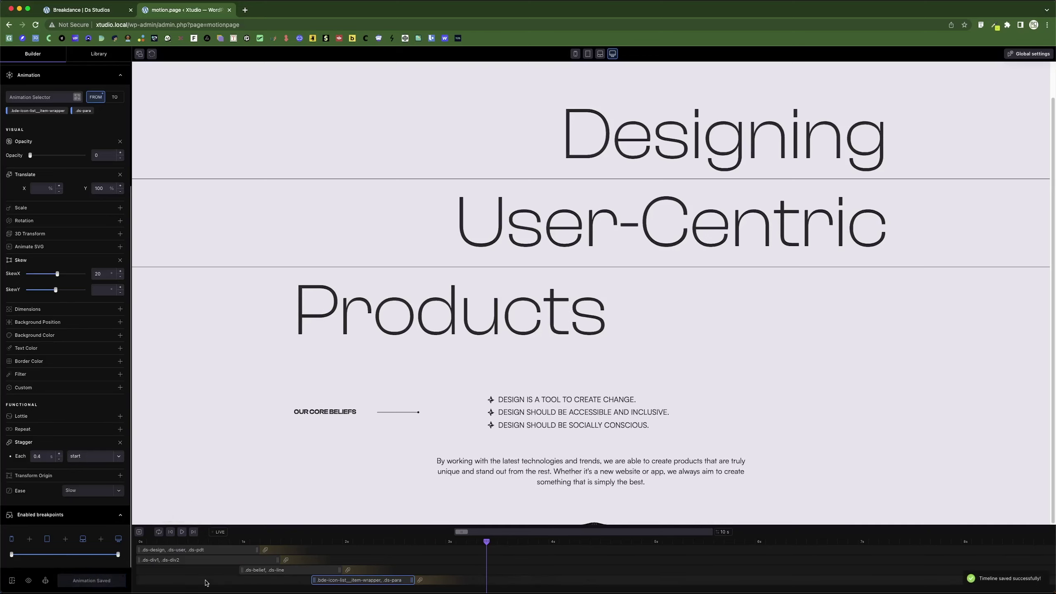
Rewind the saved timeline to the start and replay the complete hero animation twice.
left_click_drag(486, 542, 76, 573)
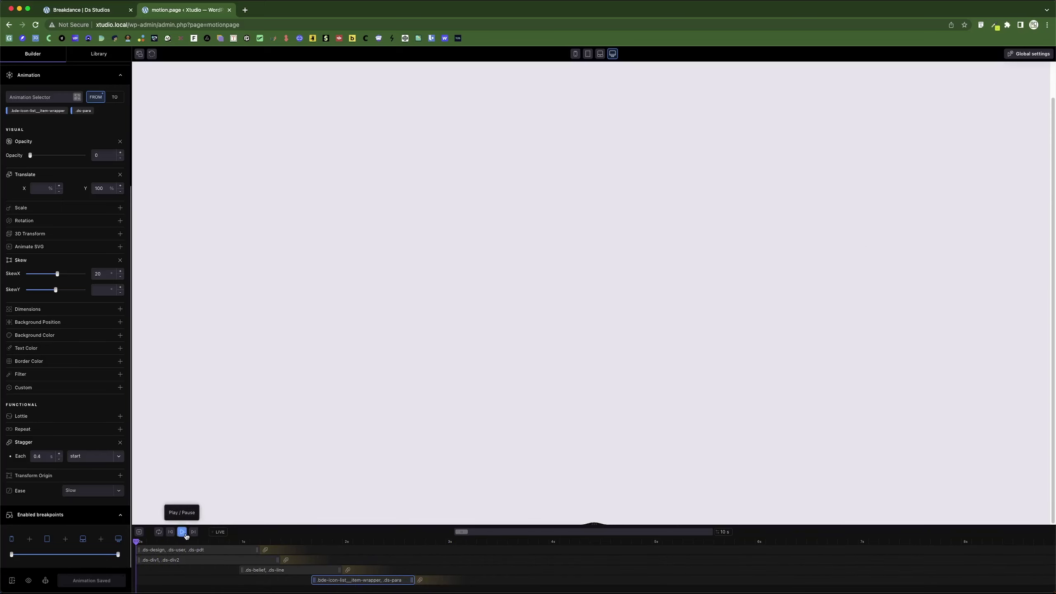
left_click(182, 532)
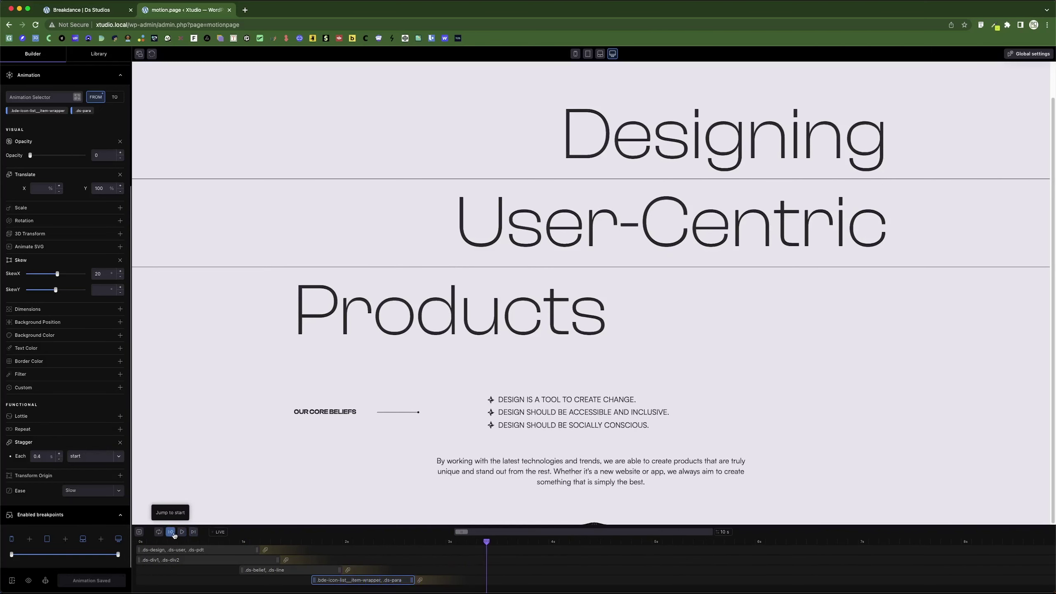
left_click(182, 533)
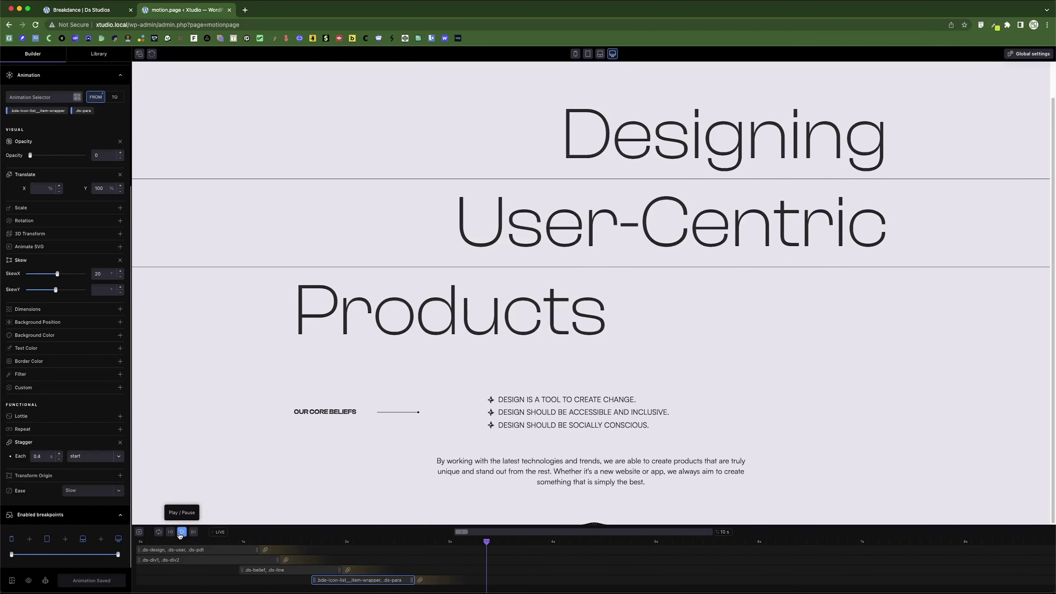
From the Breakdance builder, open the Ds Studios frontend in a new tab to check the page-load animation, and return to Motion.page.
left_click(68, 11)
left_click(982, 57)
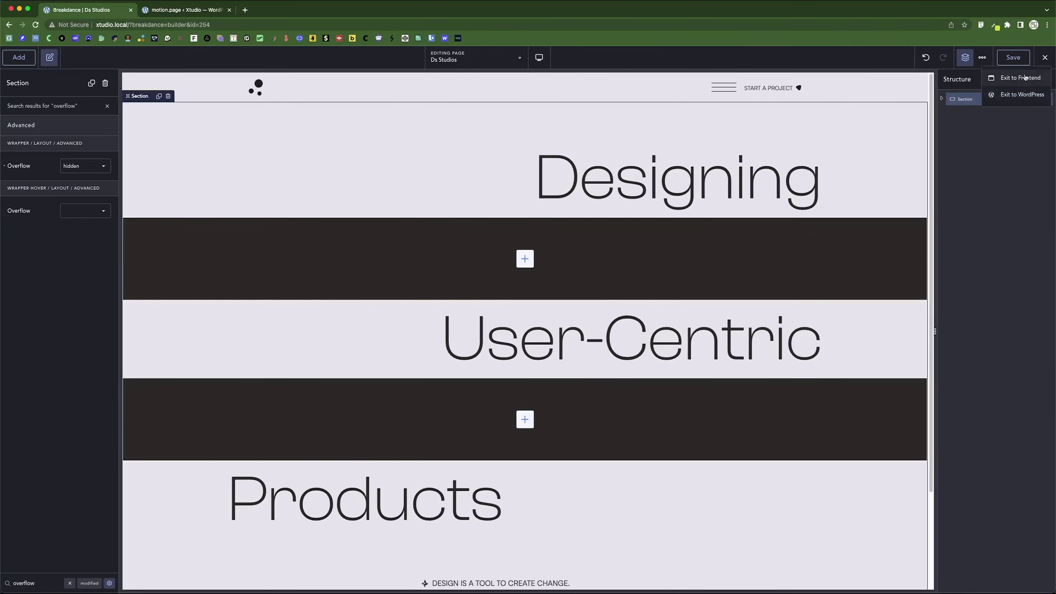
left_click(1020, 78, "super")
left_click(167, 10)
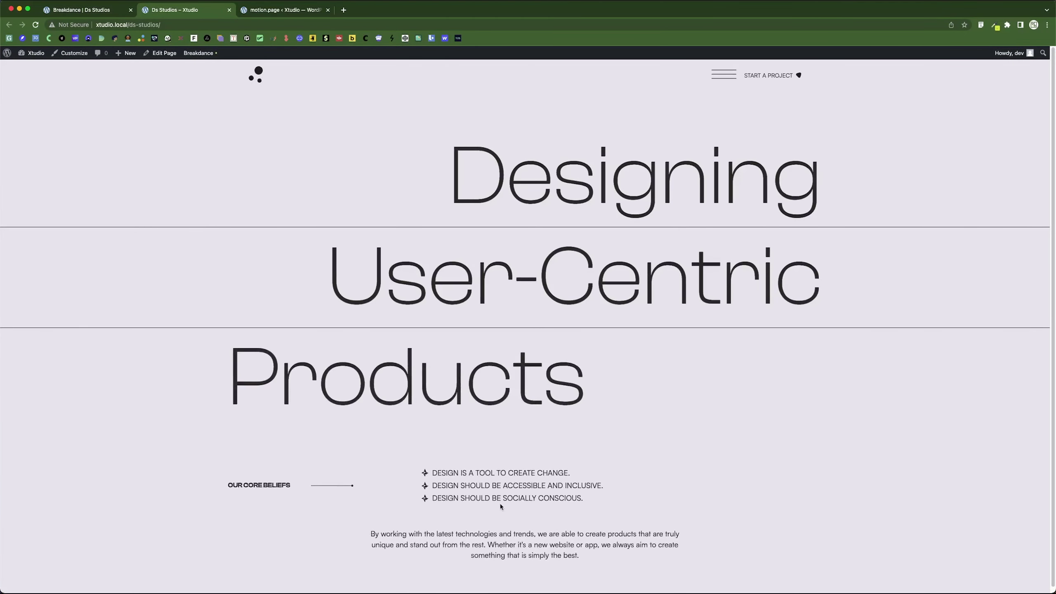
left_click(275, 12)
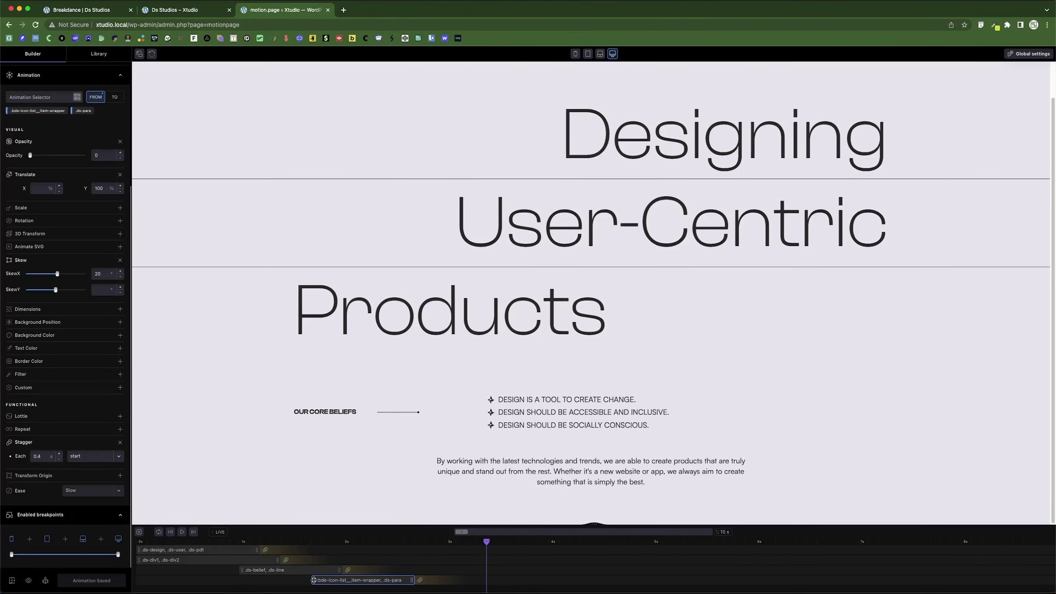